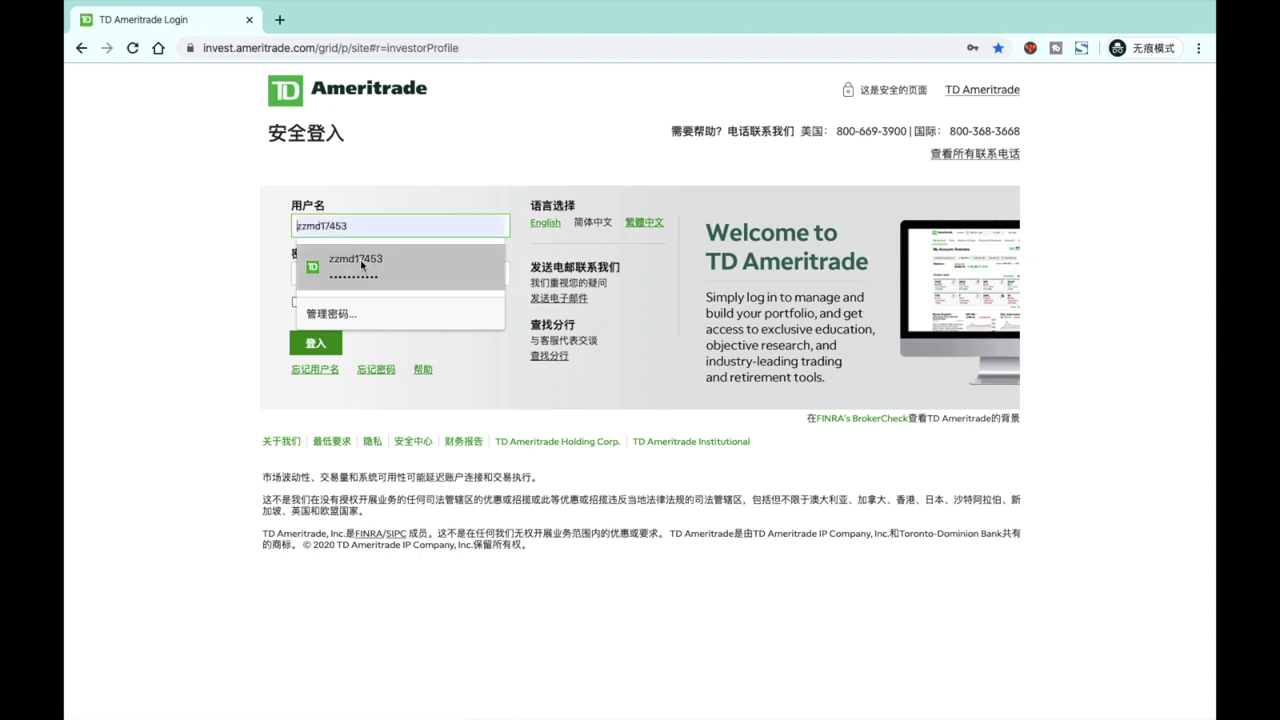
Step: Sign in with the saved login, keeping the username remembered, to reach My Profile
{"action": "left_click", "coordinate": [360, 265]}
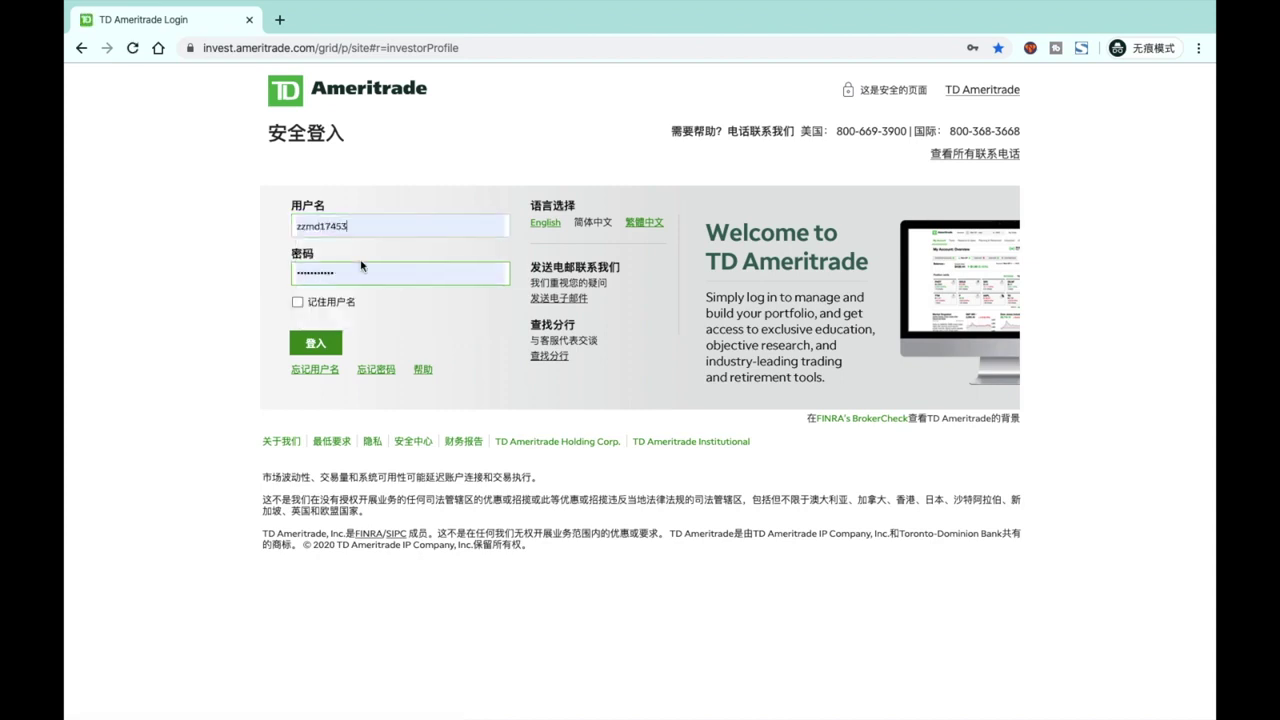
{"action": "left_click", "coordinate": [297, 302]}
{"action": "left_click", "coordinate": [316, 352]}
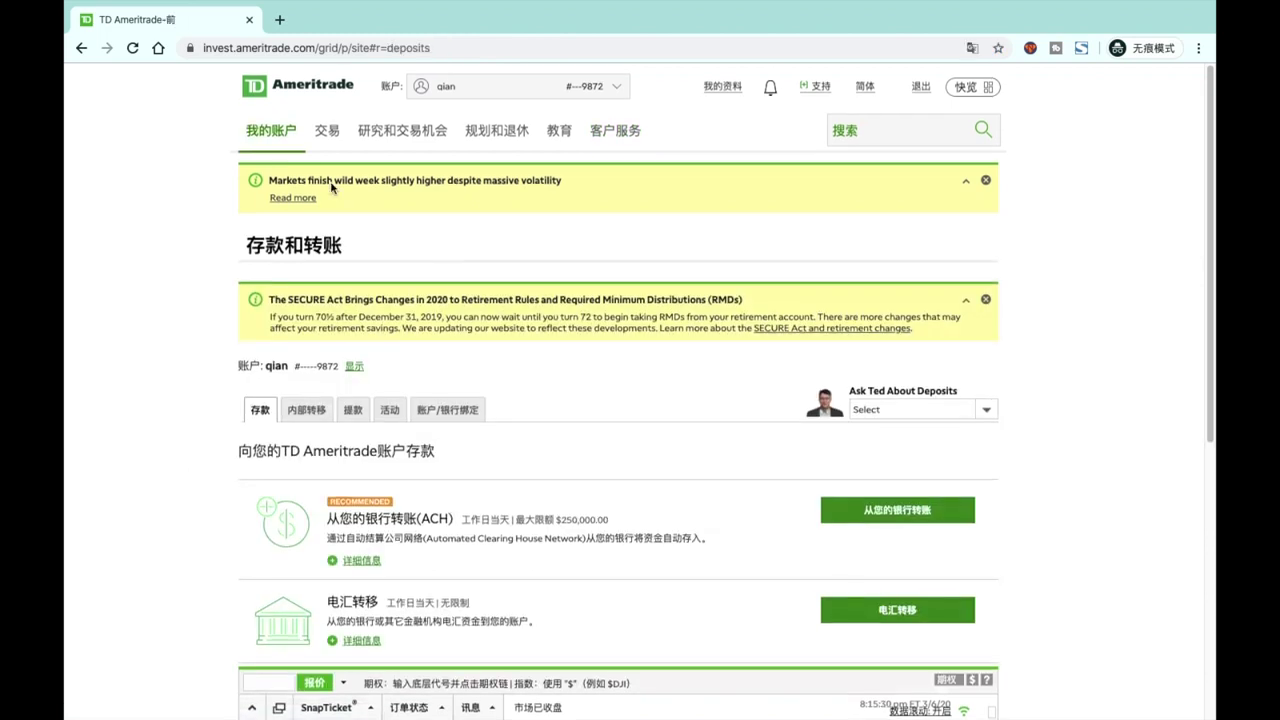
Step: Go to the Deposits and Transfers page from the My Account menu
{"action": "mouse_move", "coordinate": [270, 135]}
{"action": "scroll", "coordinate": [148, 328], "scroll_direction": "down", "scroll_amount": 3}
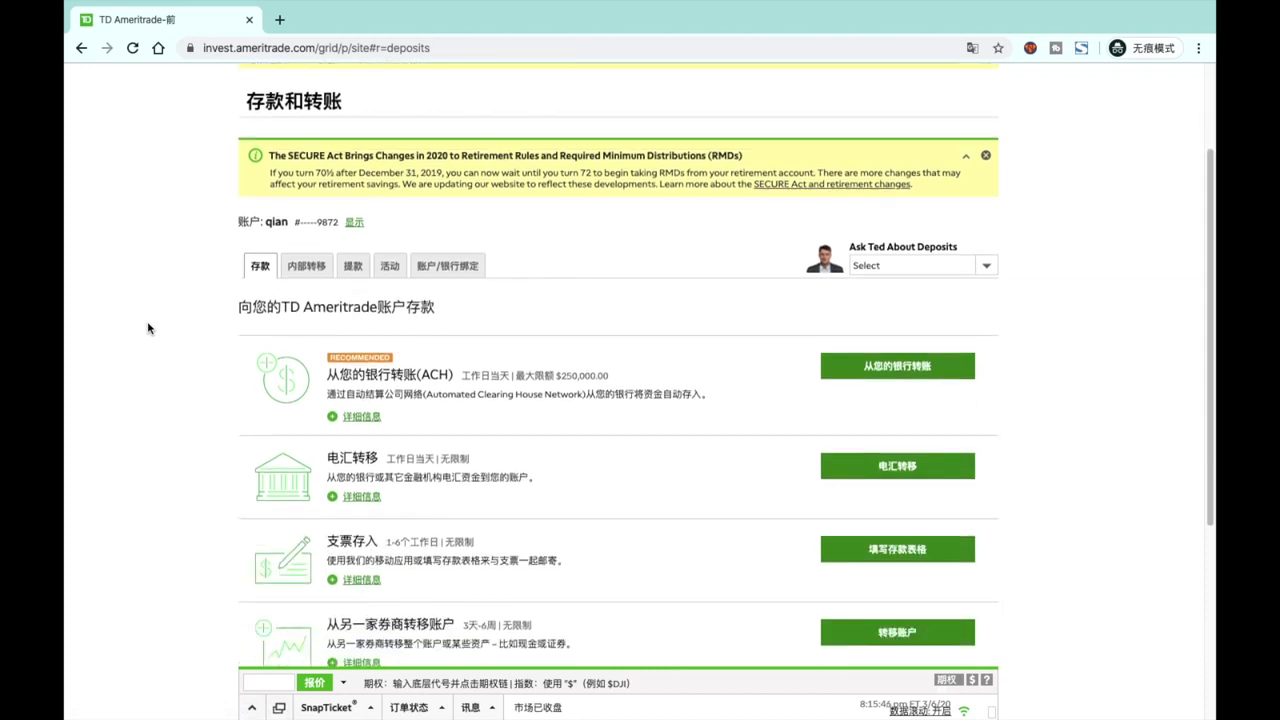
{"action": "scroll", "coordinate": [148, 328], "scroll_direction": "up", "scroll_amount": 3}
{"action": "scroll", "coordinate": [148, 328], "scroll_direction": "down", "scroll_amount": 1}
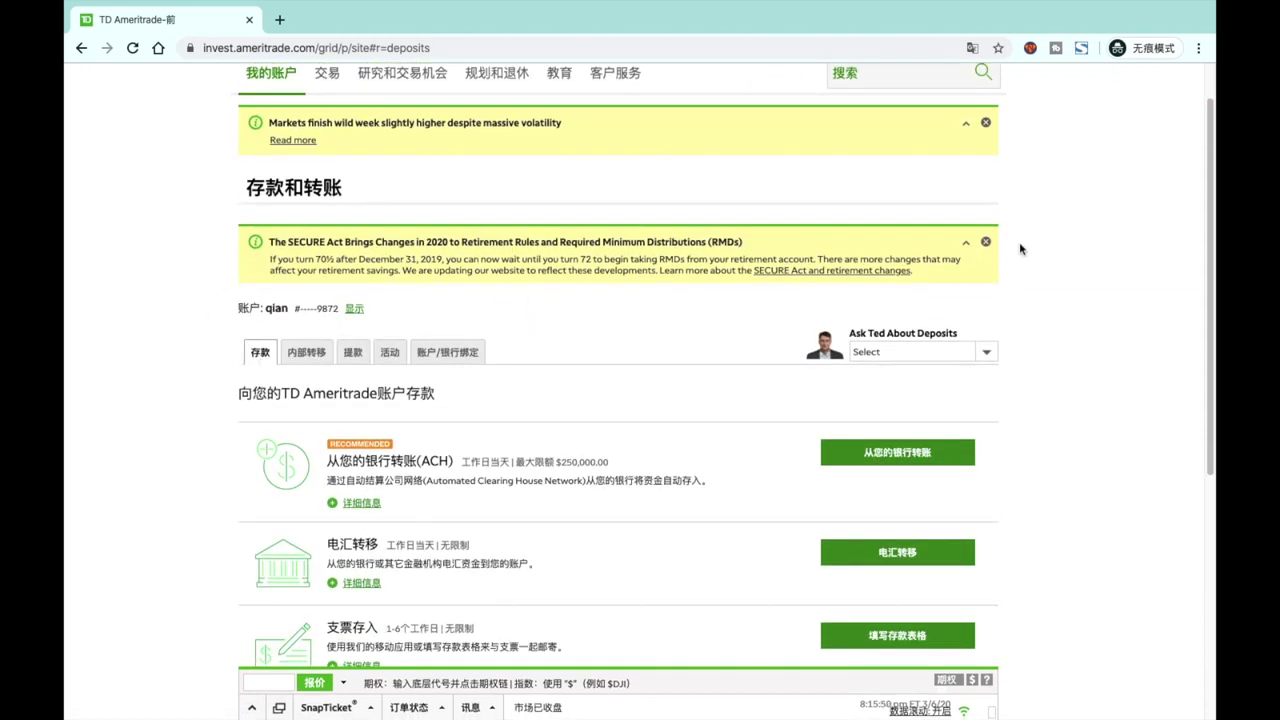
Step: Dismiss the SECURE Act and market news notice banners
{"action": "left_click", "coordinate": [985, 242]}
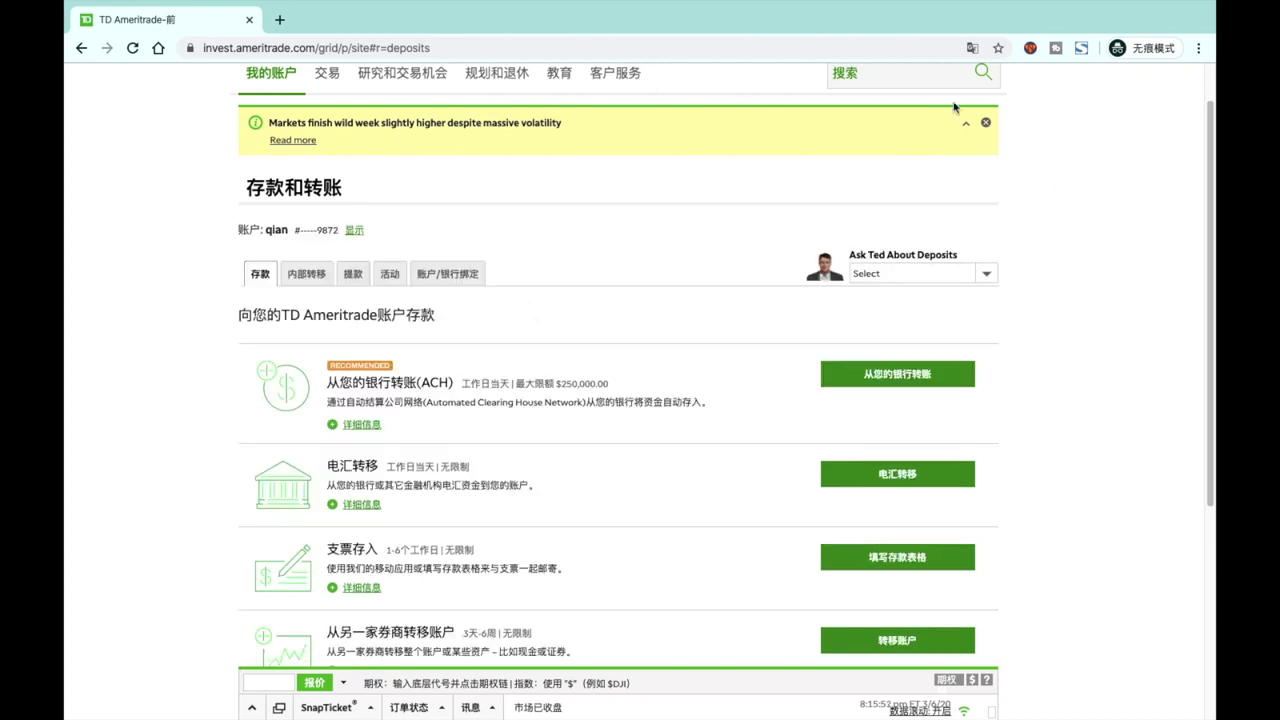
{"action": "left_click", "coordinate": [985, 122]}
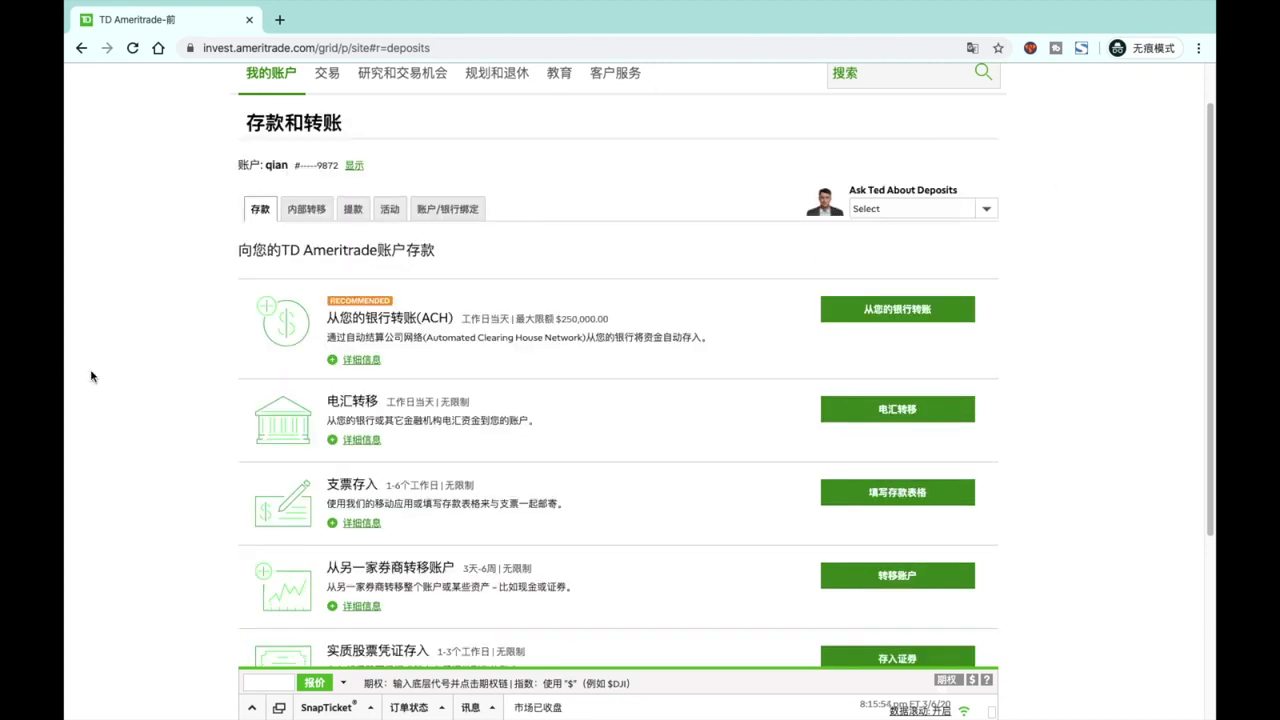
{"action": "scroll", "coordinate": [148, 378], "scroll_direction": "down", "scroll_amount": 1}
{"action": "scroll", "coordinate": [148, 378], "scroll_direction": "down", "scroll_amount": 1}
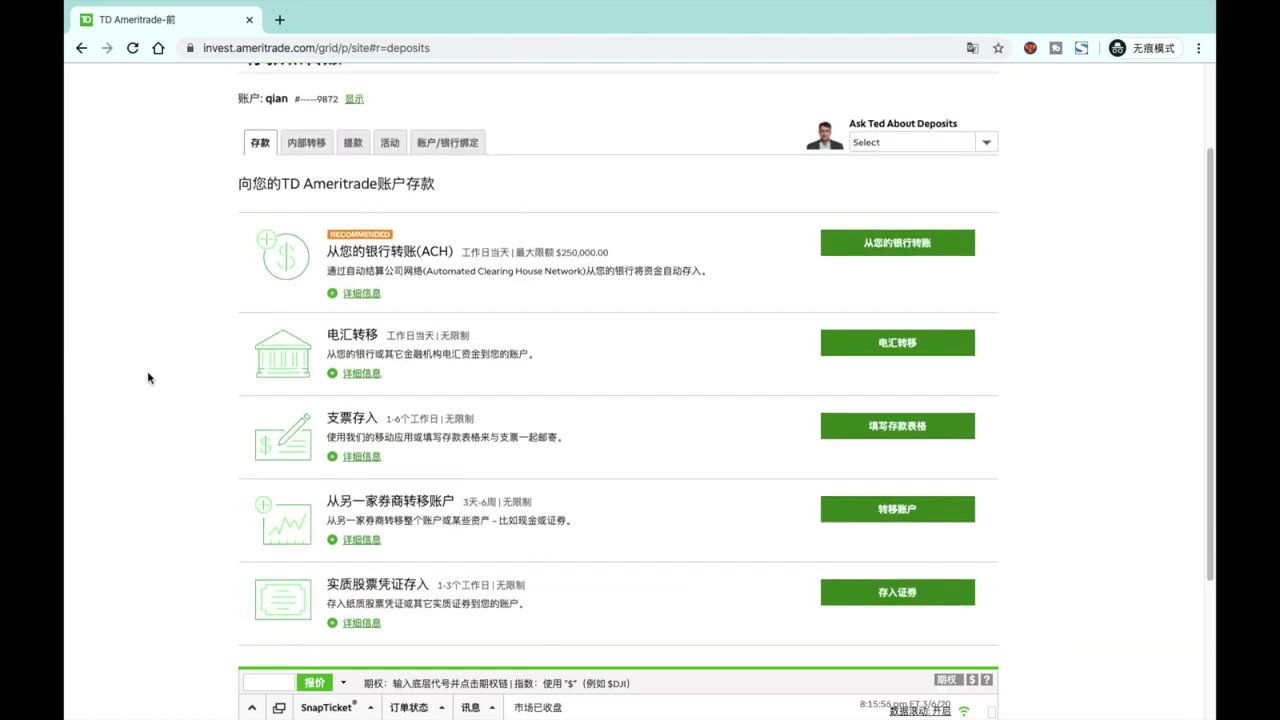
{"action": "right_click", "coordinate": [150, 290]}
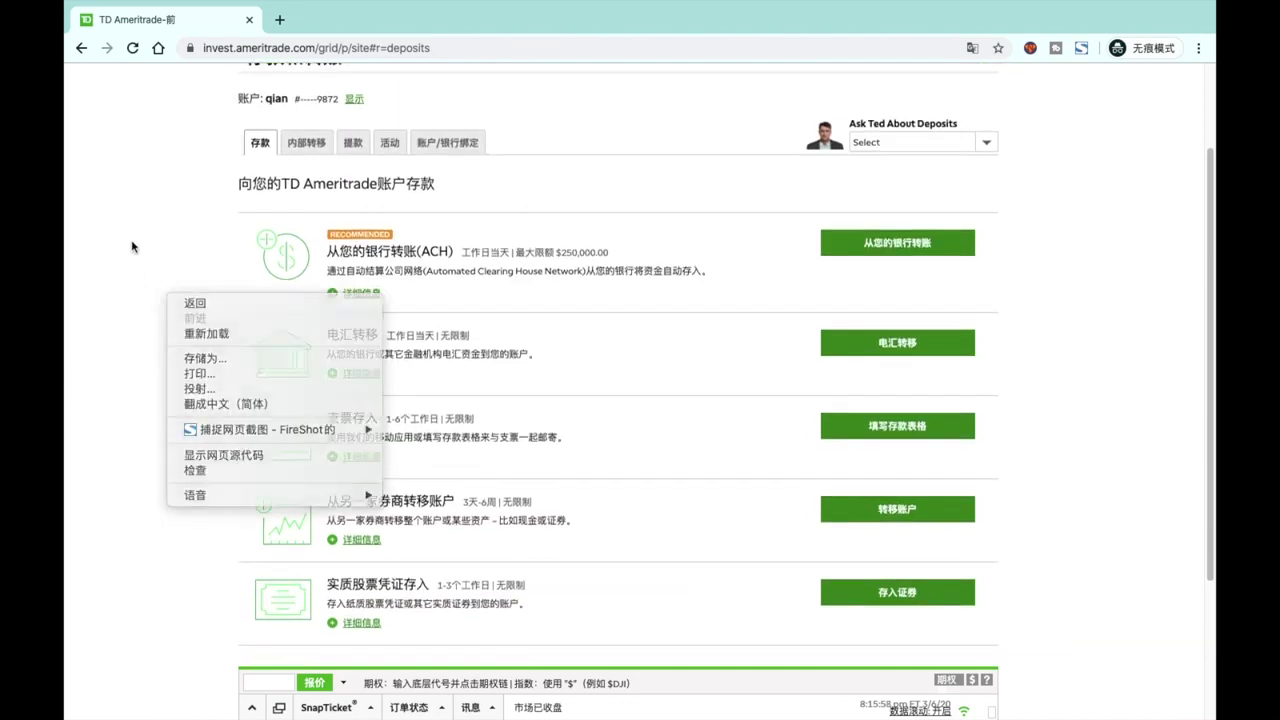
{"action": "left_click", "coordinate": [146, 303]}
{"action": "scroll", "coordinate": [143, 330], "scroll_direction": "down", "scroll_amount": 1}
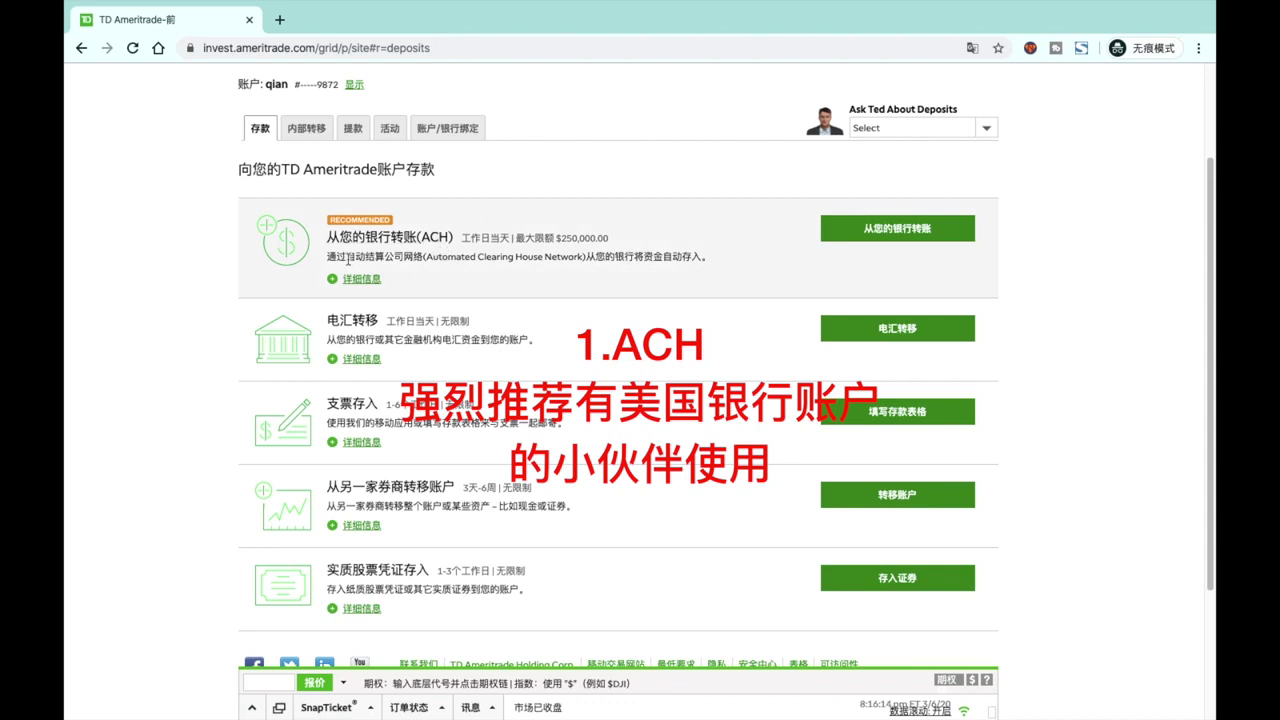
{"action": "left_click_drag", "start_coordinate": [347, 258], "coordinate": [421, 261]}
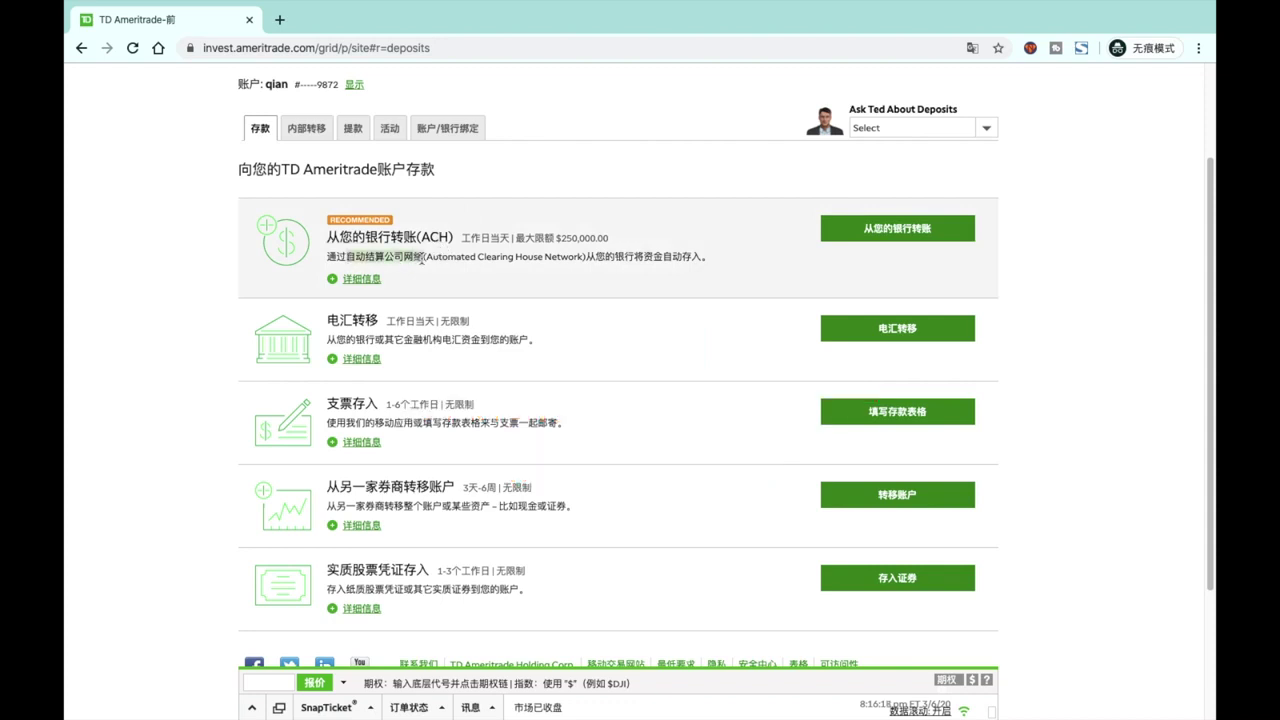
{"action": "left_click", "coordinate": [586, 189]}
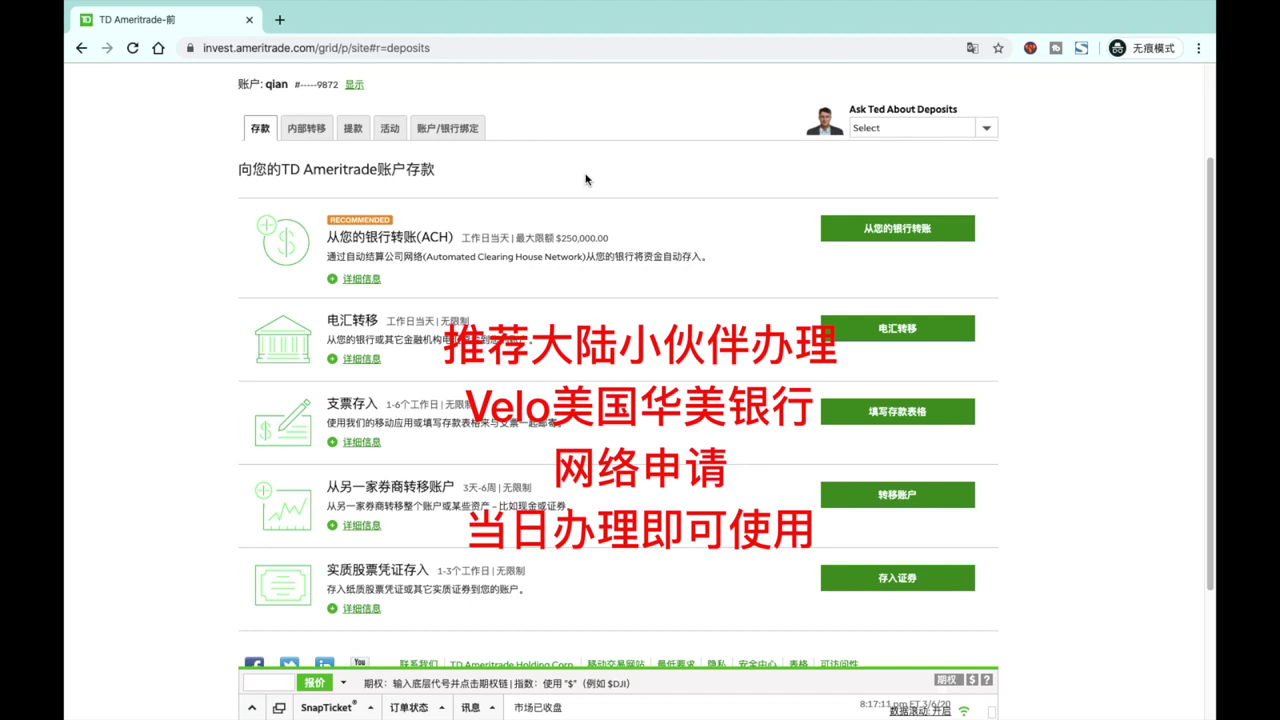
Step: Expand the ACH bank transfer details table
{"action": "left_click", "coordinate": [362, 278]}
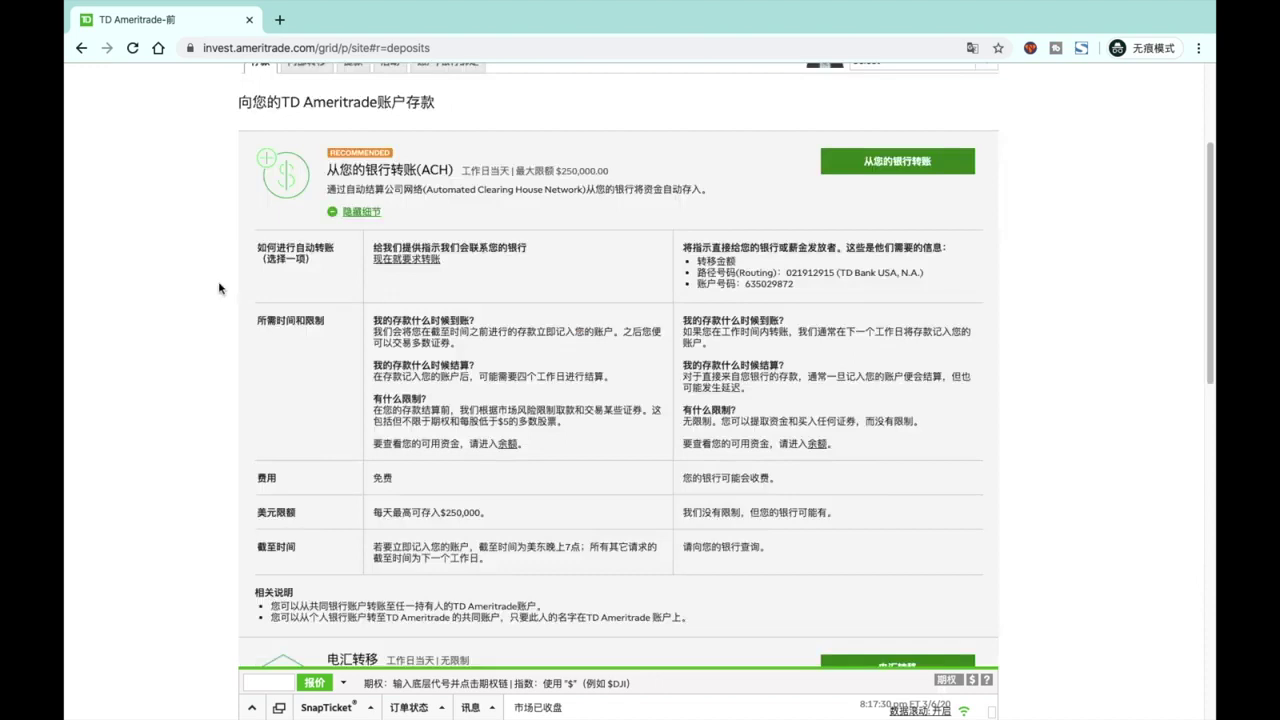
{"action": "scroll", "coordinate": [219, 288], "scroll_direction": "up", "scroll_amount": 1}
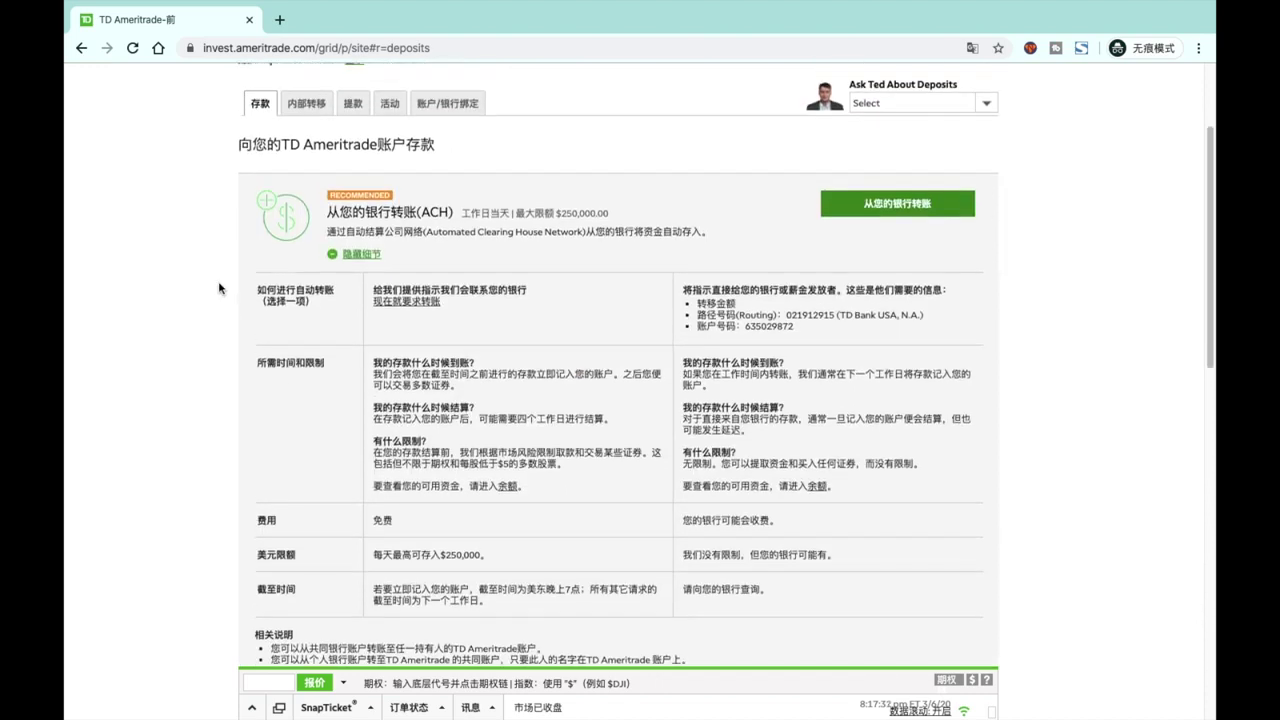
{"action": "left_click", "coordinate": [334, 256]}
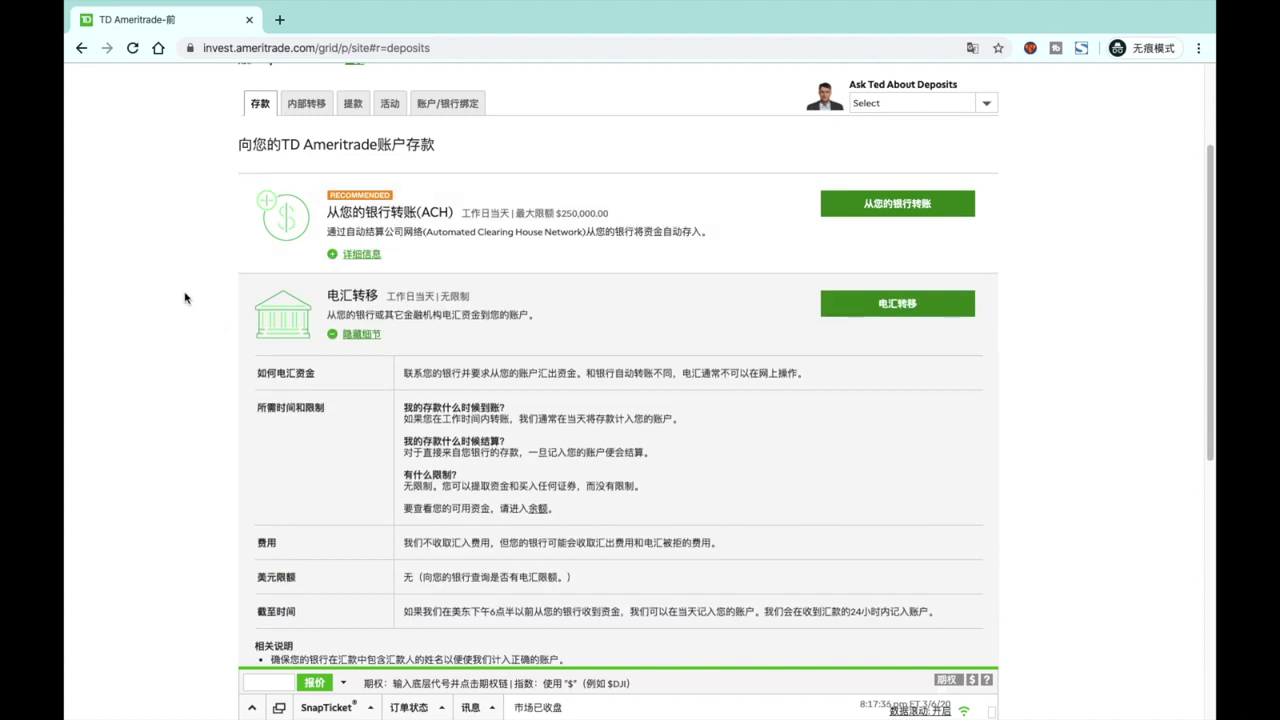
{"action": "left_click", "coordinate": [334, 258]}
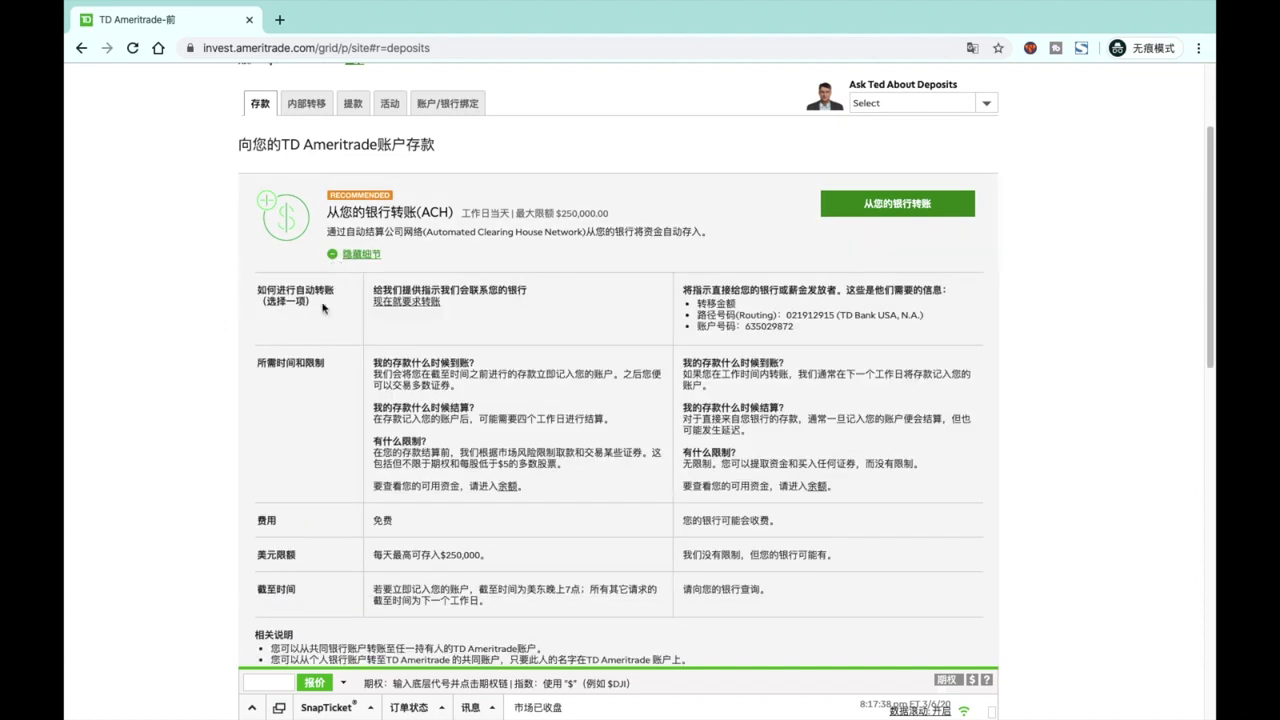
{"action": "scroll", "coordinate": [314, 322], "scroll_direction": "down", "scroll_amount": 1}
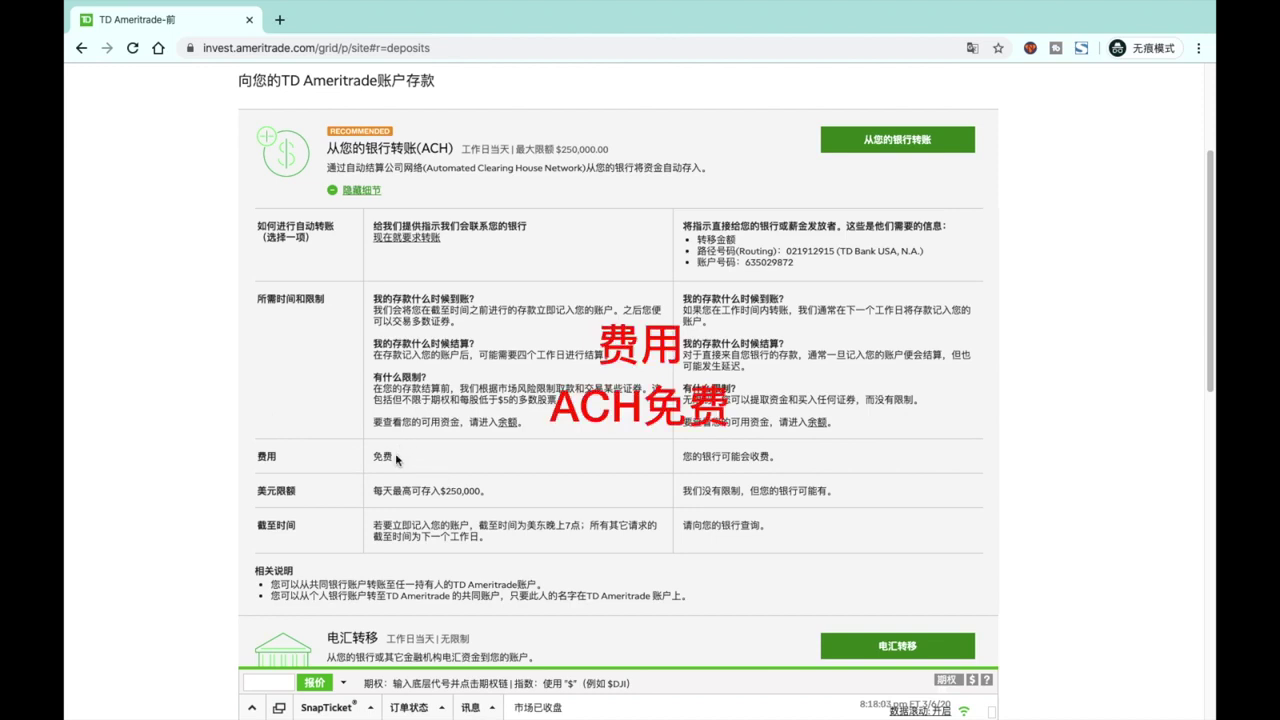
Step: Highlight the ACH free fee, $250,000 daily limit, arrival timing and four-day settlement lines
{"action": "left_click_drag", "start_coordinate": [394, 455], "coordinate": [371, 458]}
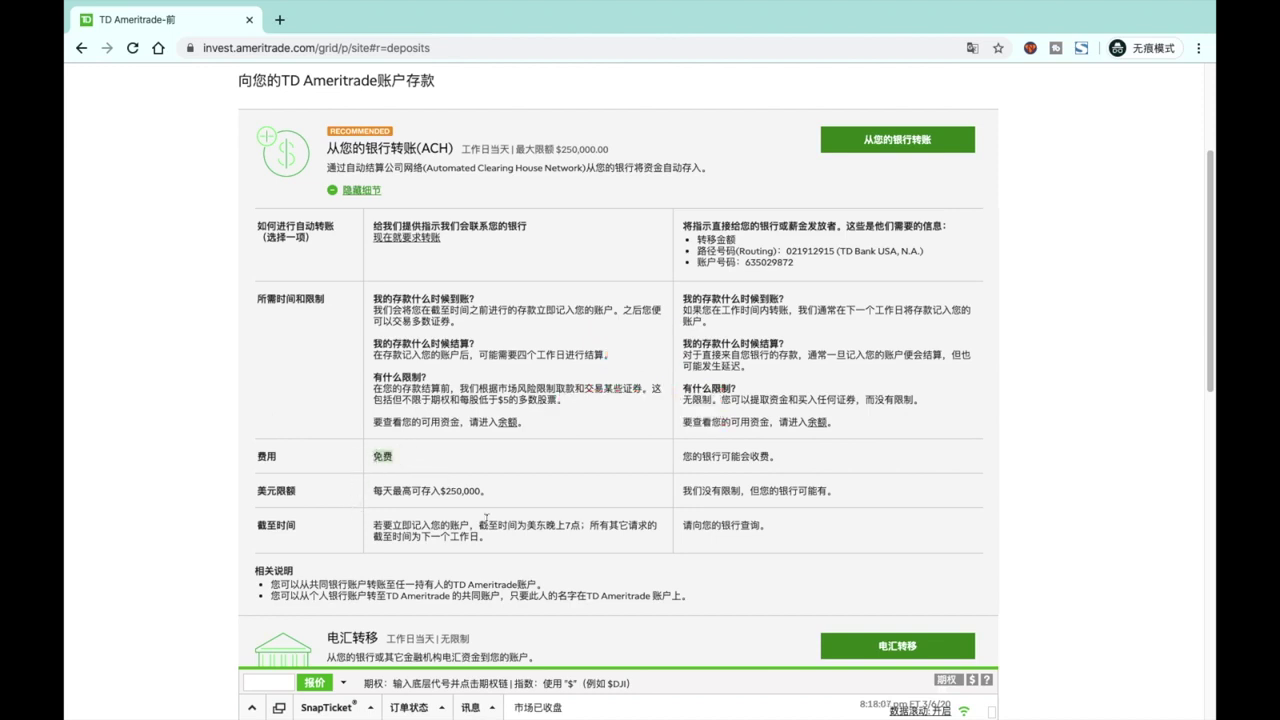
{"action": "left_click_drag", "start_coordinate": [488, 492], "coordinate": [368, 497]}
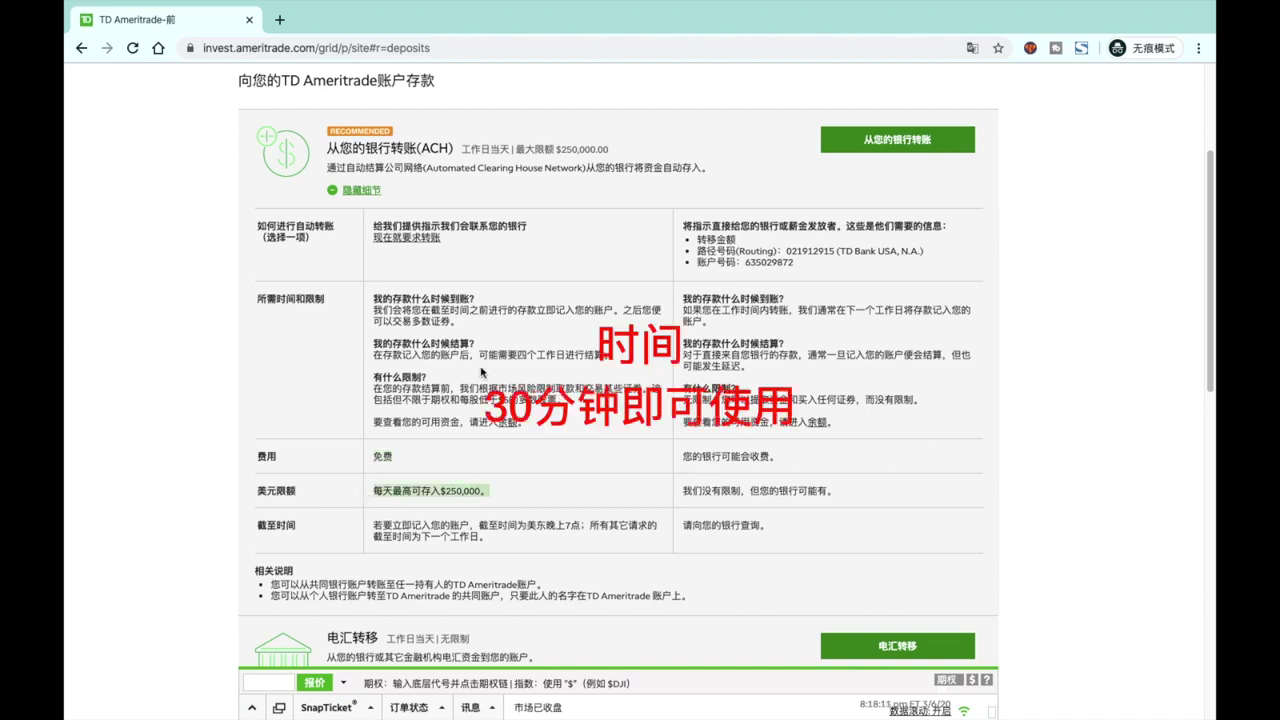
{"action": "left_click", "coordinate": [450, 357]}
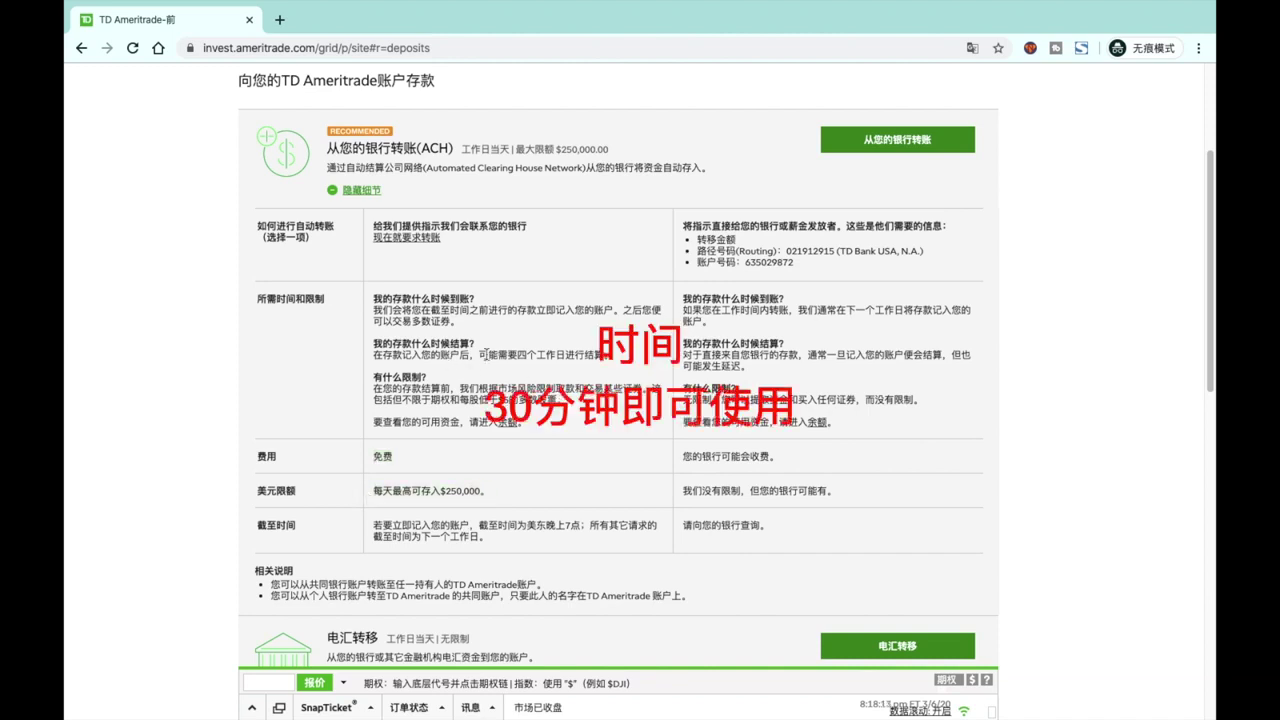
{"action": "left_click_drag", "start_coordinate": [488, 322], "coordinate": [368, 304]}
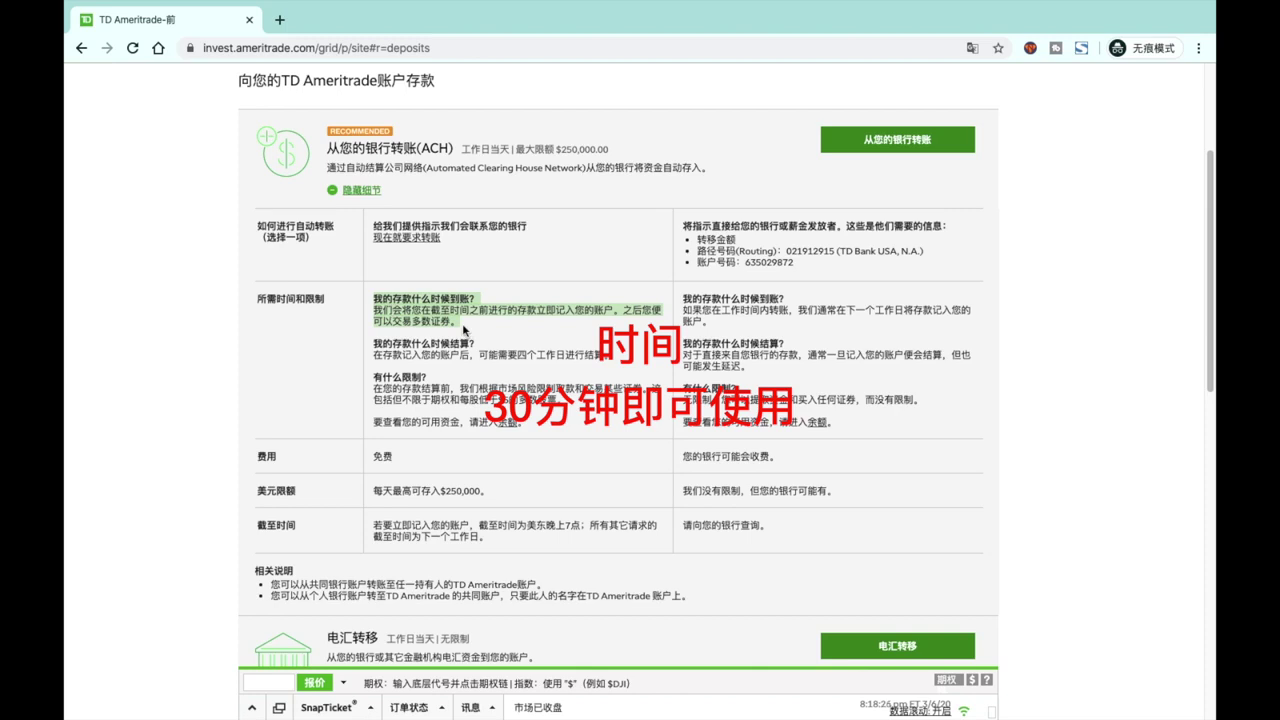
{"action": "scroll", "coordinate": [462, 323], "scroll_direction": "down", "scroll_amount": 1}
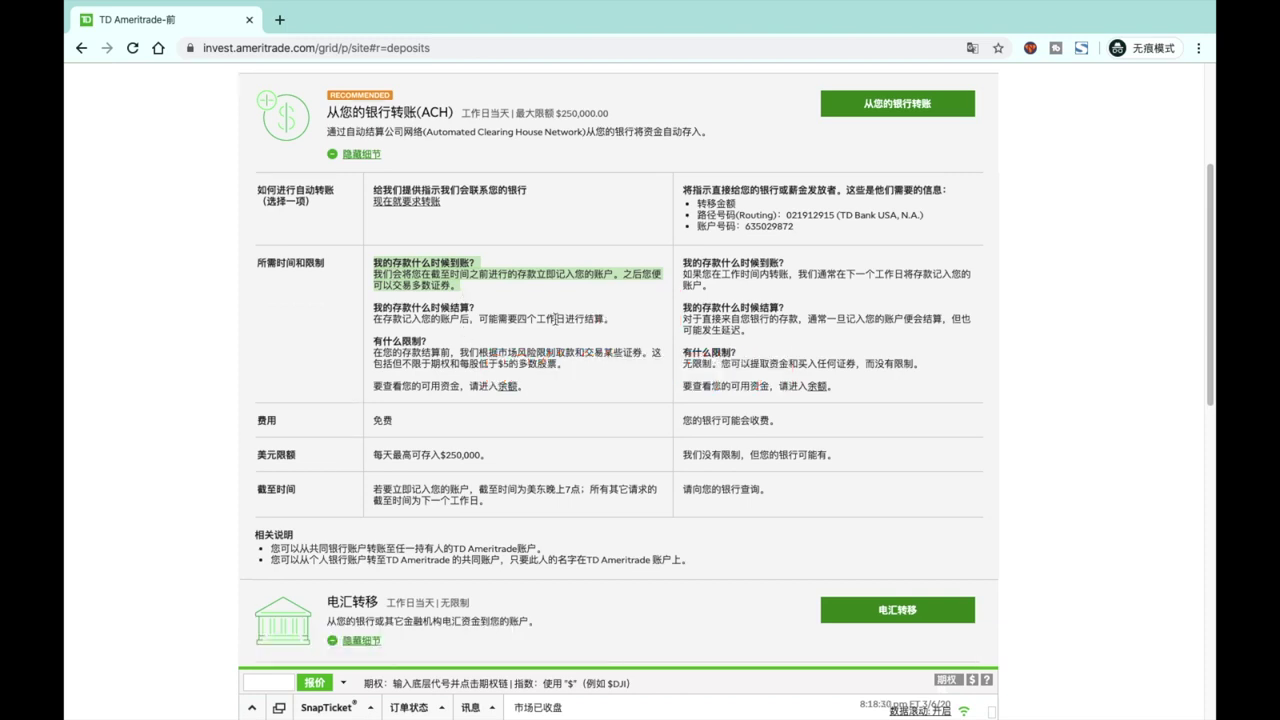
{"action": "left_click_drag", "start_coordinate": [609, 319], "coordinate": [367, 319]}
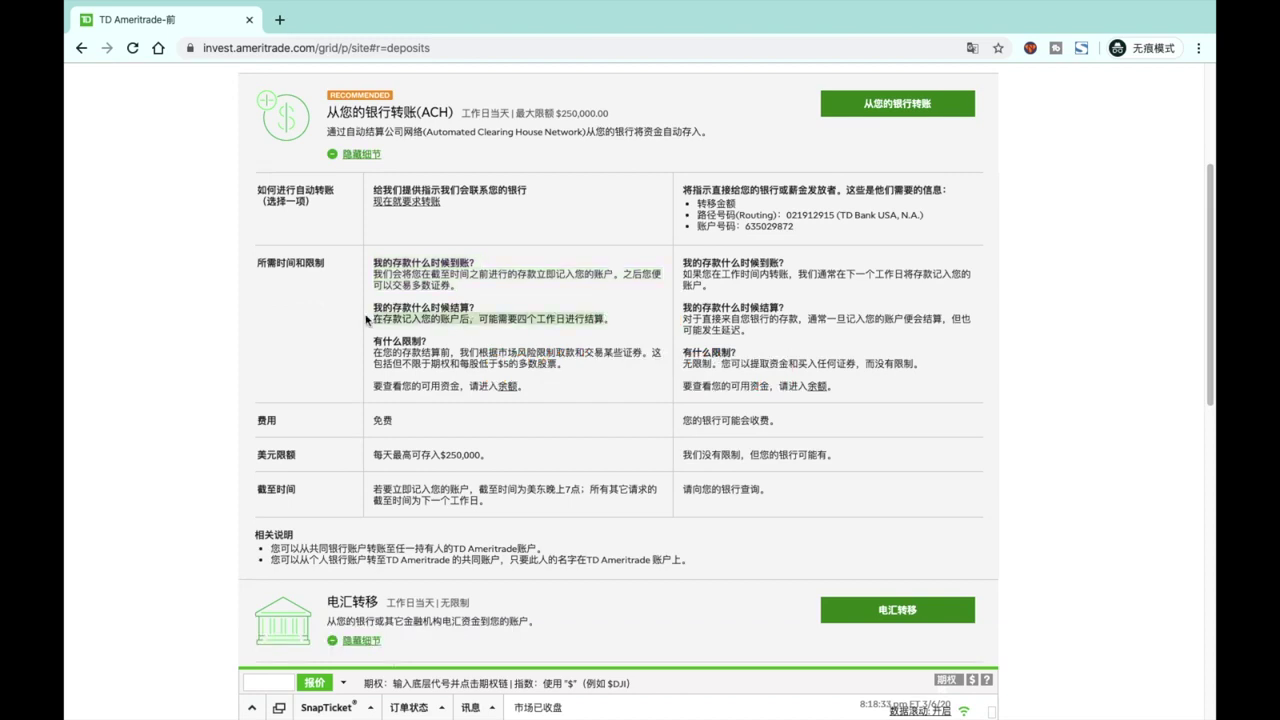
{"action": "left_click", "coordinate": [481, 295]}
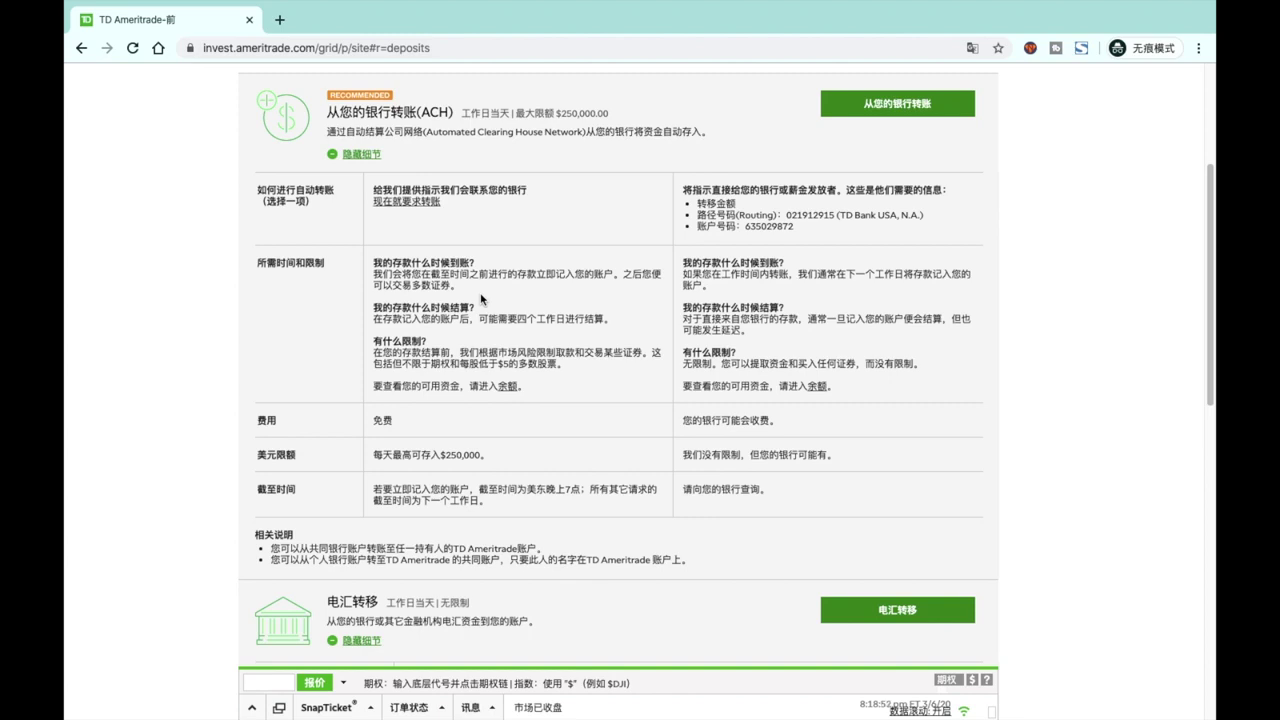
Step: Scroll to the wire transfer section and highlight its same-day crediting line
{"action": "scroll", "coordinate": [481, 298], "scroll_direction": "down", "scroll_amount": 5}
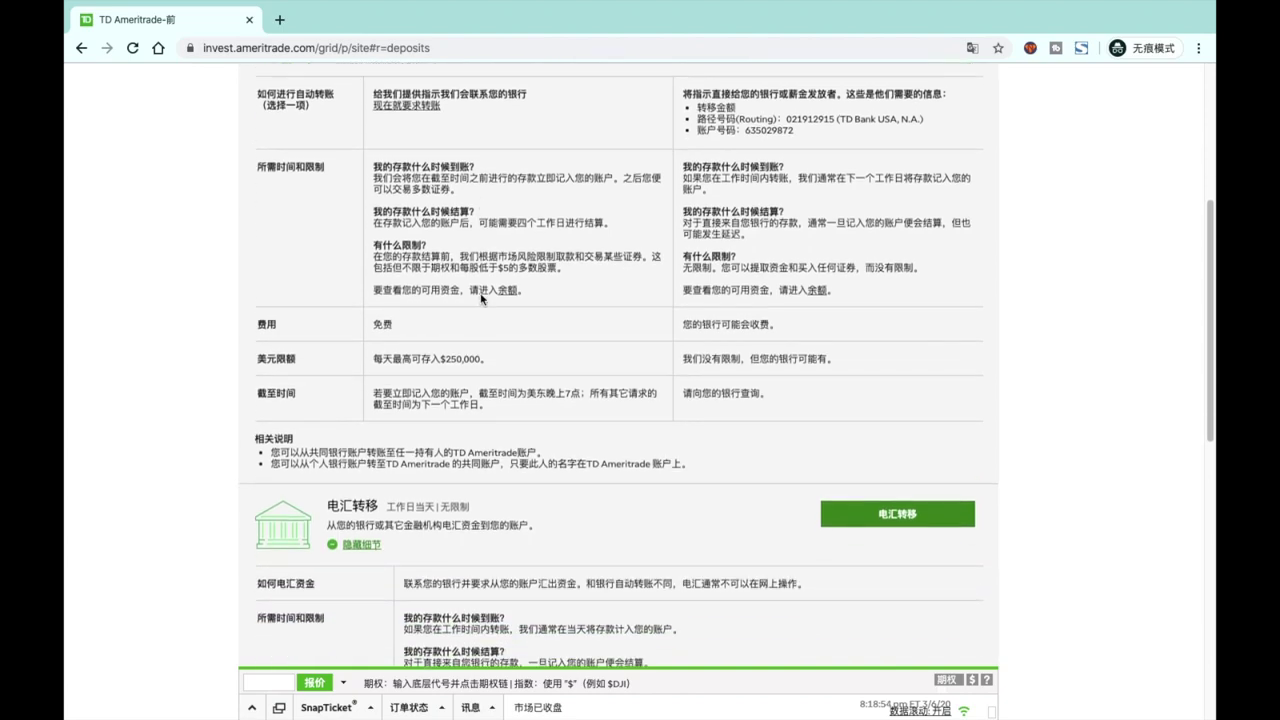
{"action": "scroll", "coordinate": [481, 298], "scroll_direction": "up", "scroll_amount": 5}
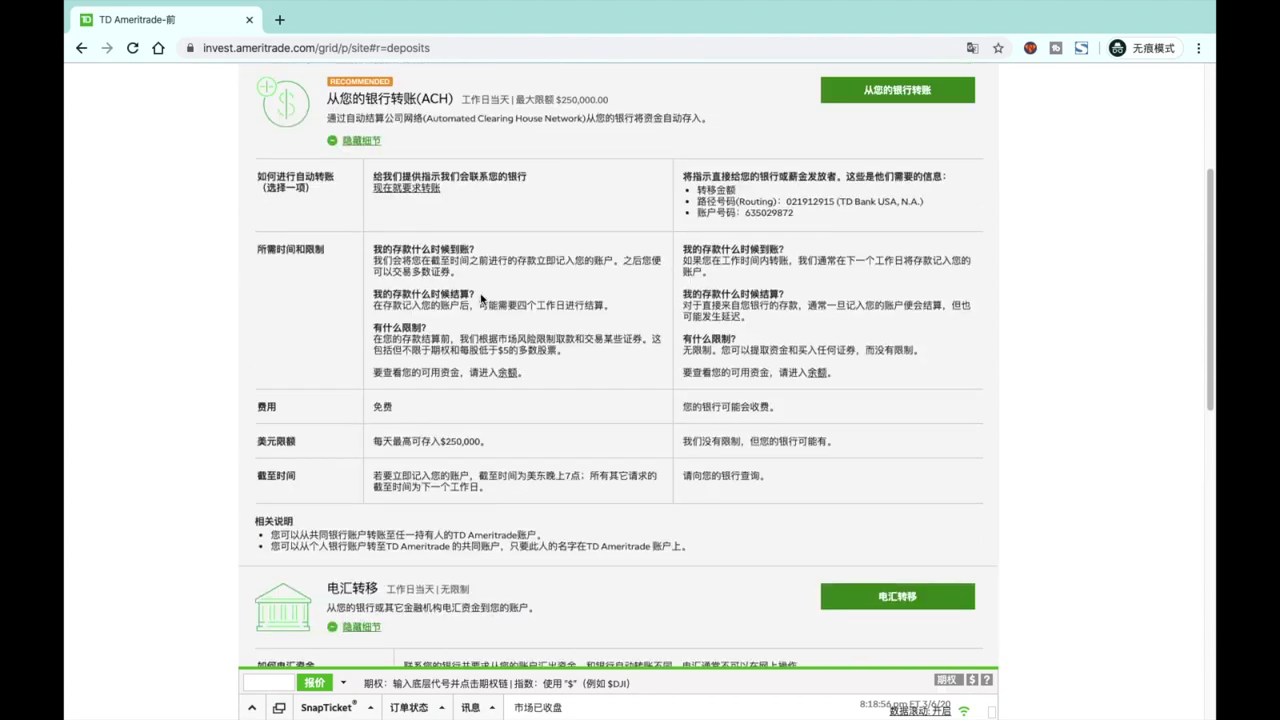
{"action": "scroll", "coordinate": [481, 298], "scroll_direction": "down", "scroll_amount": 8}
{"action": "scroll", "coordinate": [481, 297], "scroll_direction": "down", "scroll_amount": 1}
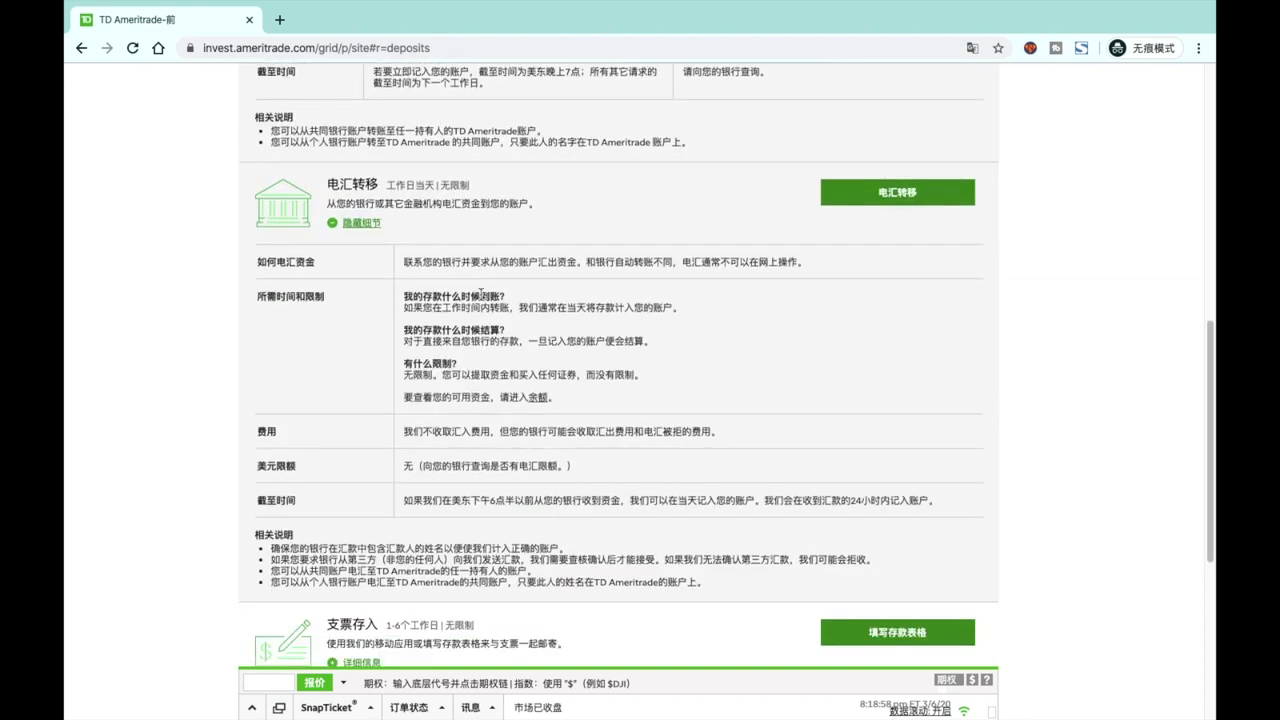
{"action": "scroll", "coordinate": [474, 332], "scroll_direction": "down", "scroll_amount": 1}
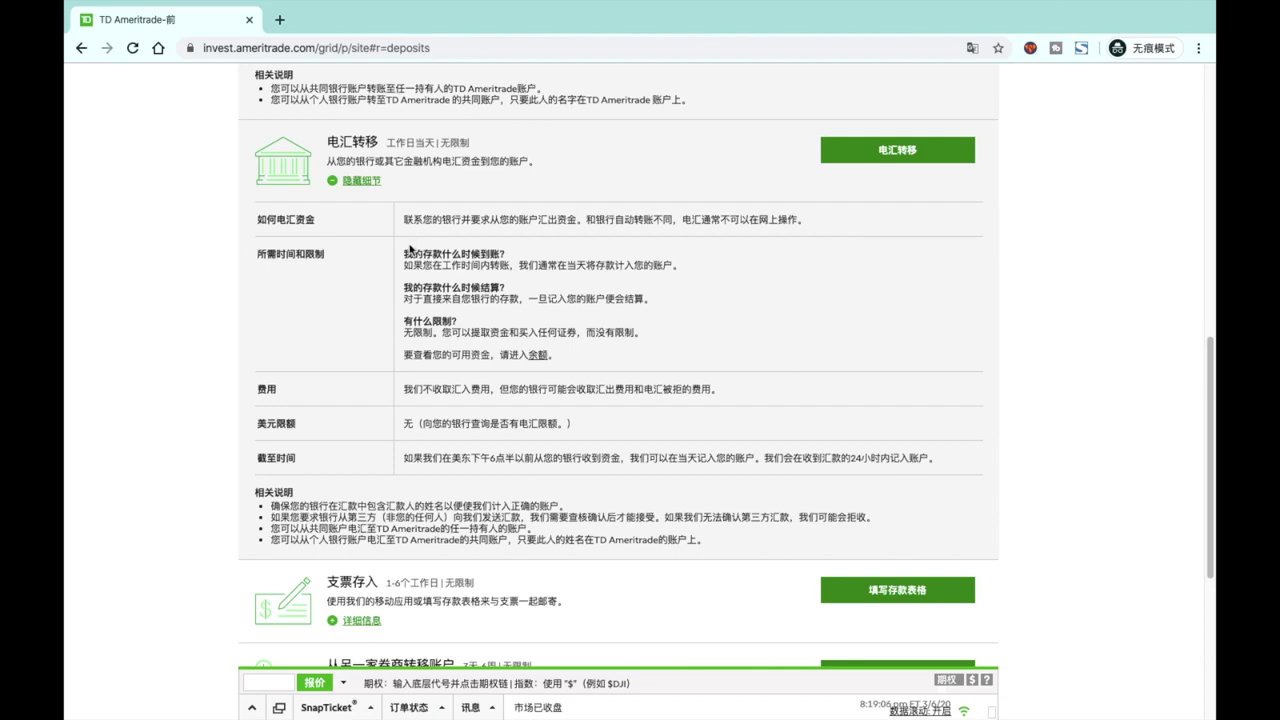
{"action": "scroll", "coordinate": [409, 248], "scroll_direction": "up", "scroll_amount": 10}
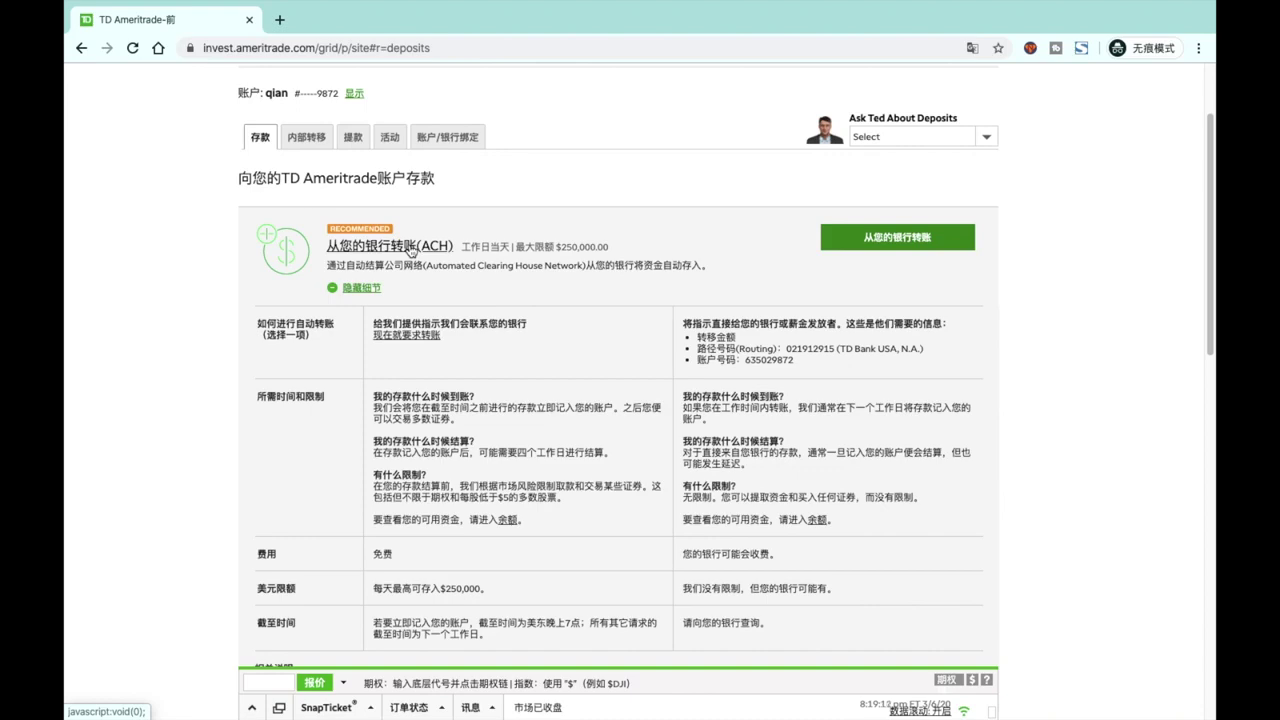
{"action": "scroll", "coordinate": [440, 363], "scroll_direction": "down", "scroll_amount": 4}
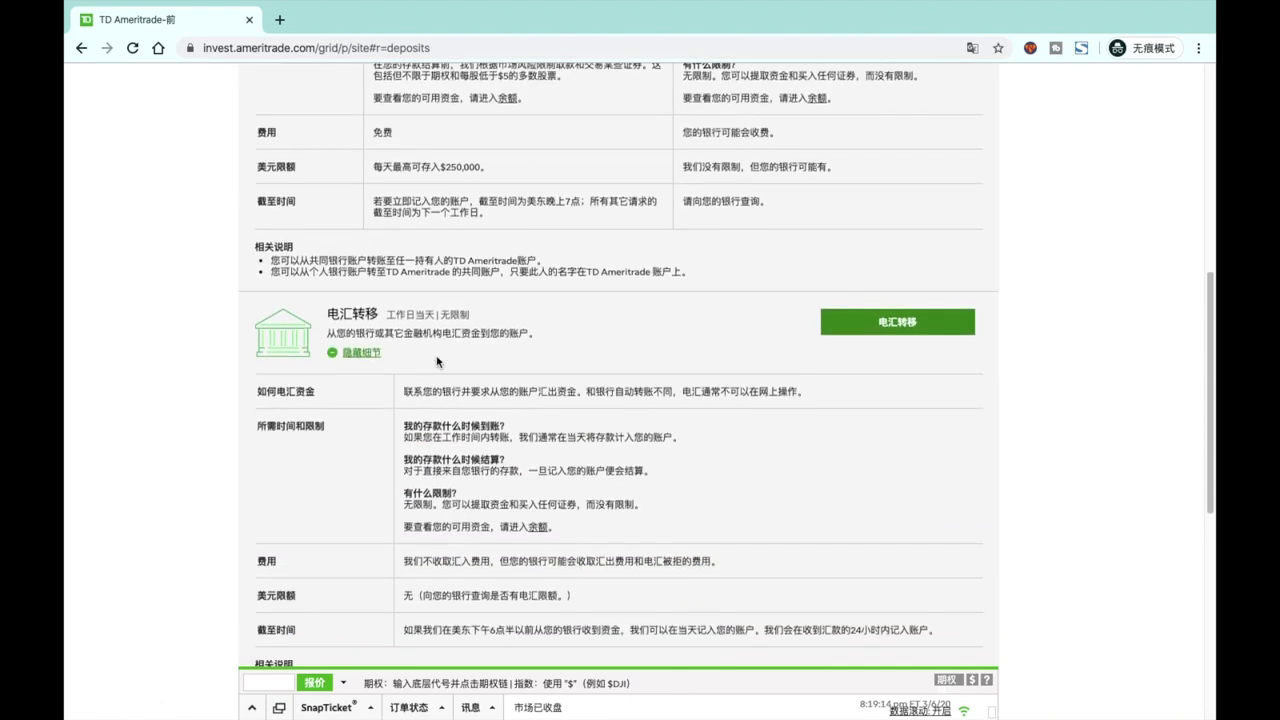
{"action": "scroll", "coordinate": [437, 361], "scroll_direction": "down", "scroll_amount": 2}
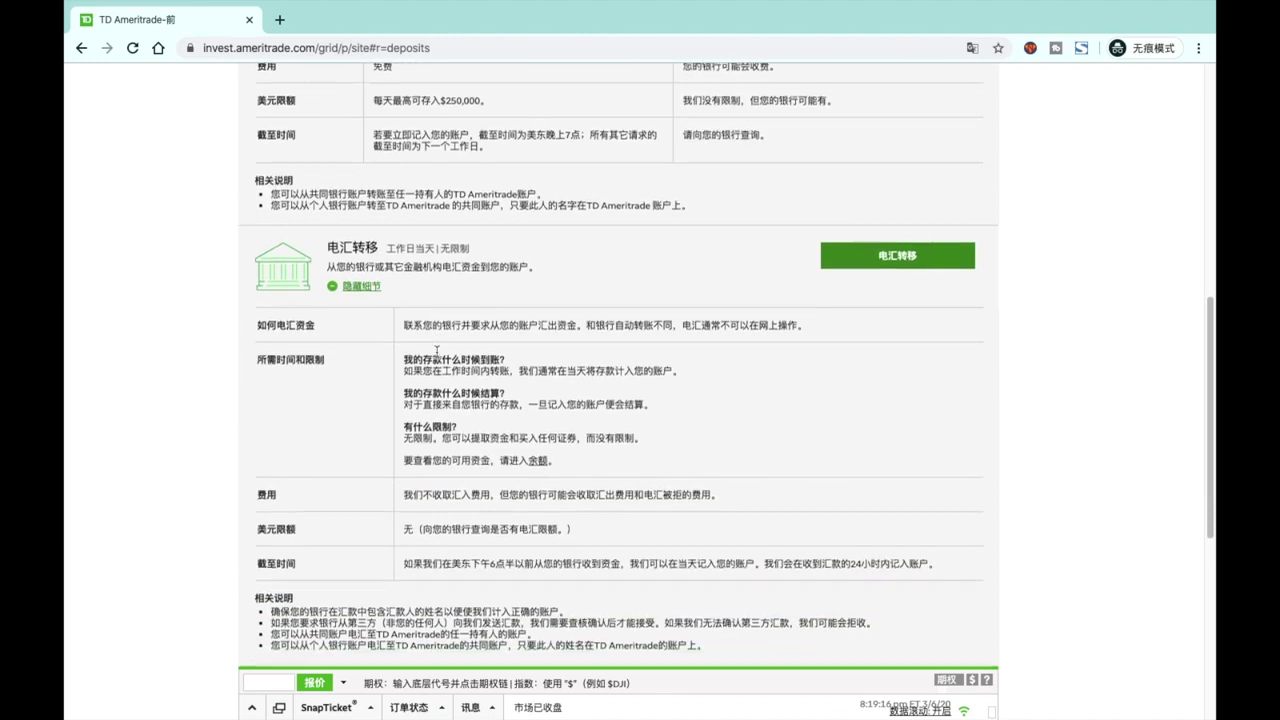
{"action": "scroll", "coordinate": [437, 355], "scroll_direction": "down", "scroll_amount": 1}
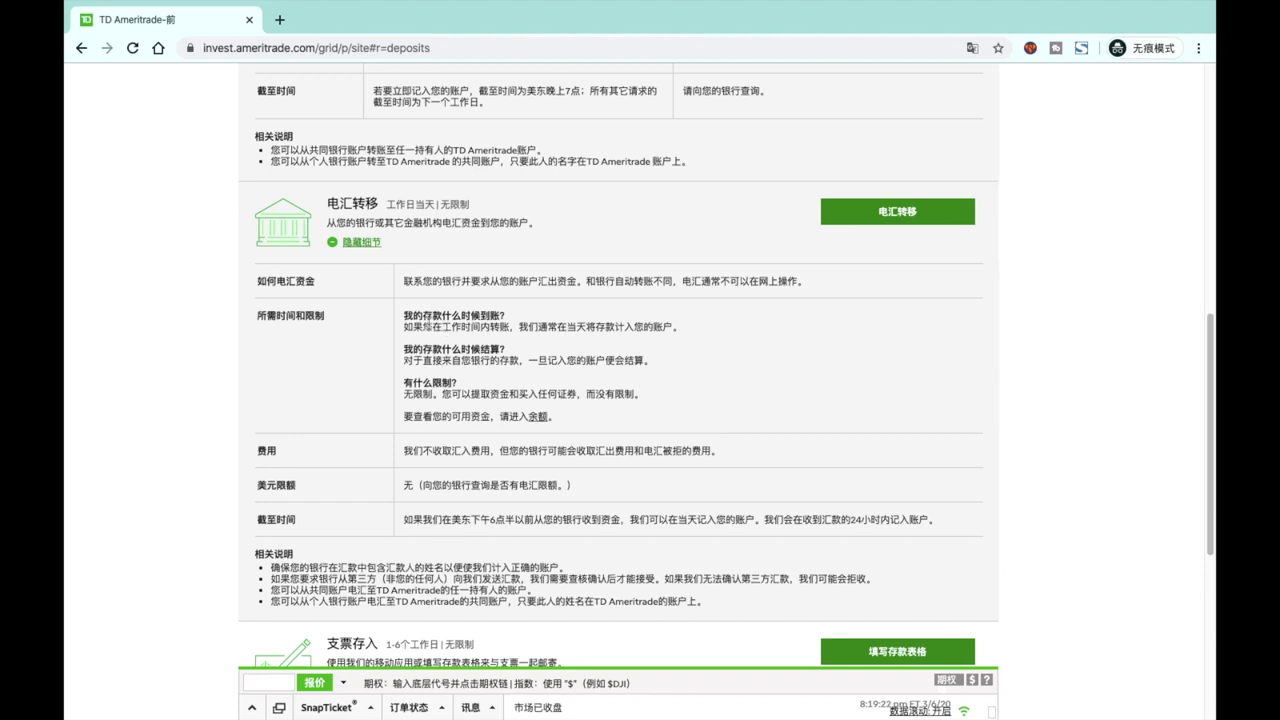
{"action": "left_click_drag", "start_coordinate": [405, 328], "coordinate": [675, 340]}
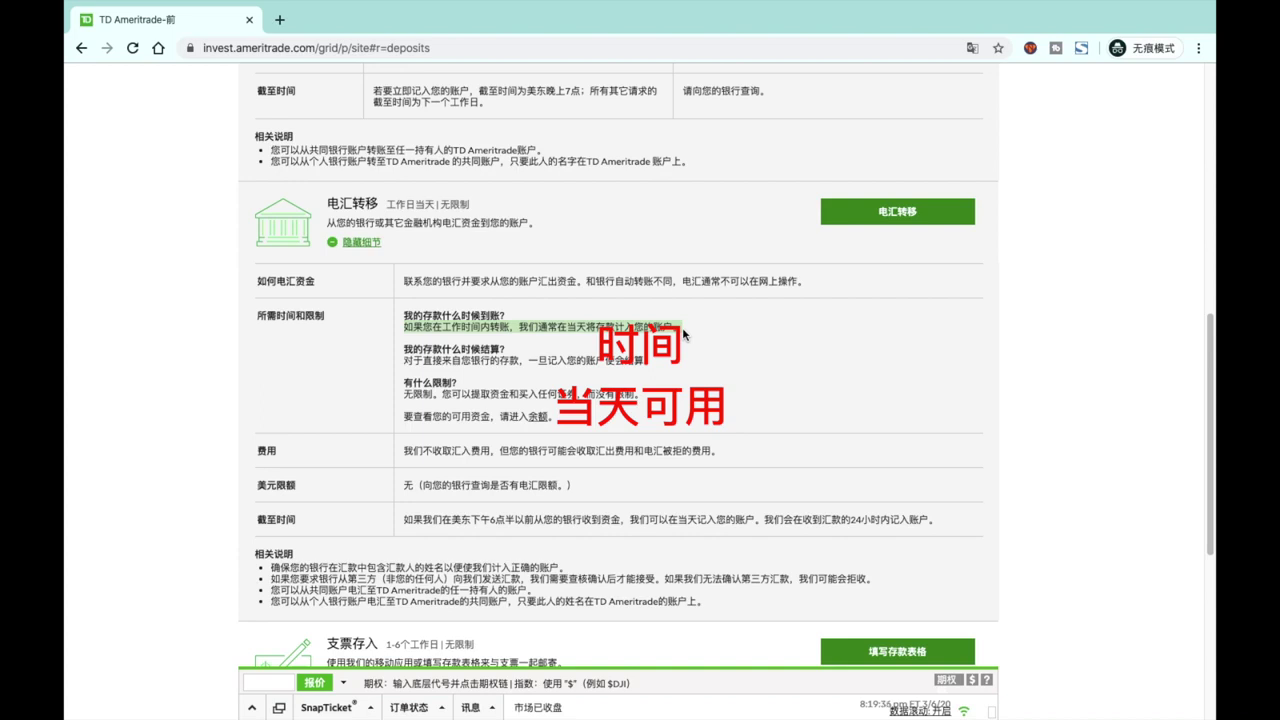
Step: Highlight the wire transfer's no-limit note and fee statement
{"action": "scroll", "coordinate": [682, 327], "scroll_direction": "down", "scroll_amount": 1}
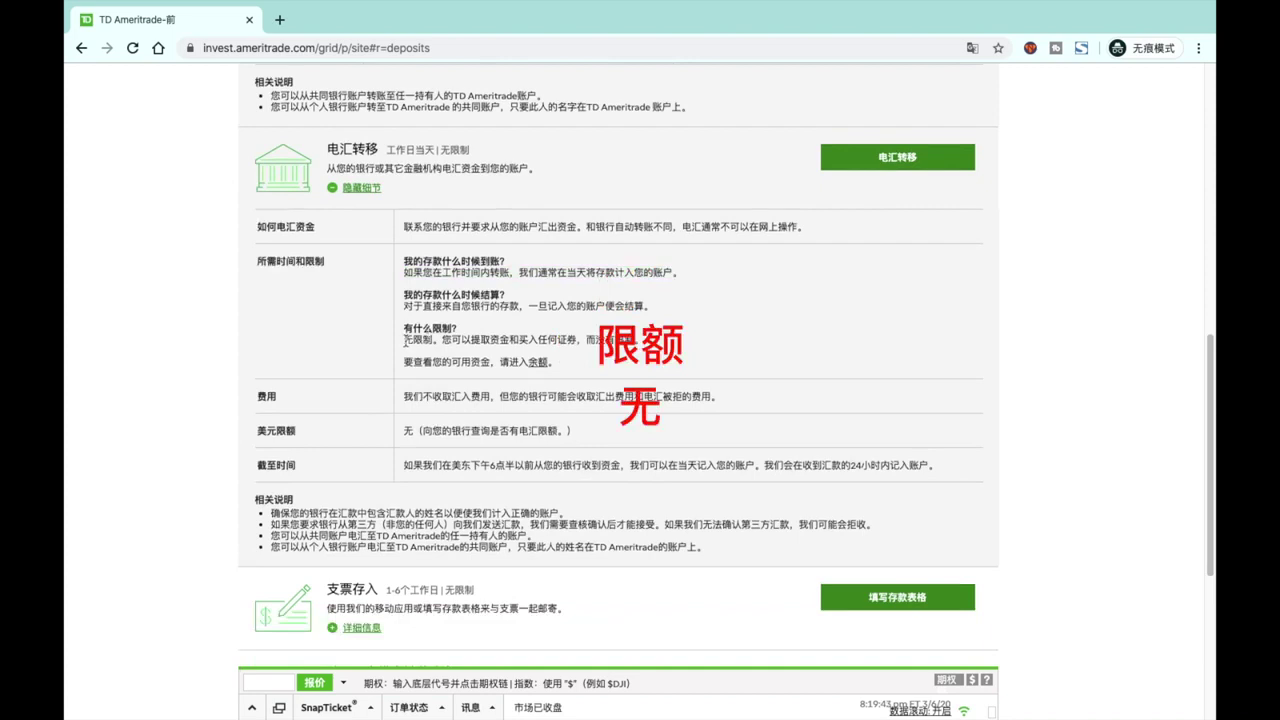
{"action": "left_click_drag", "start_coordinate": [405, 341], "coordinate": [640, 343]}
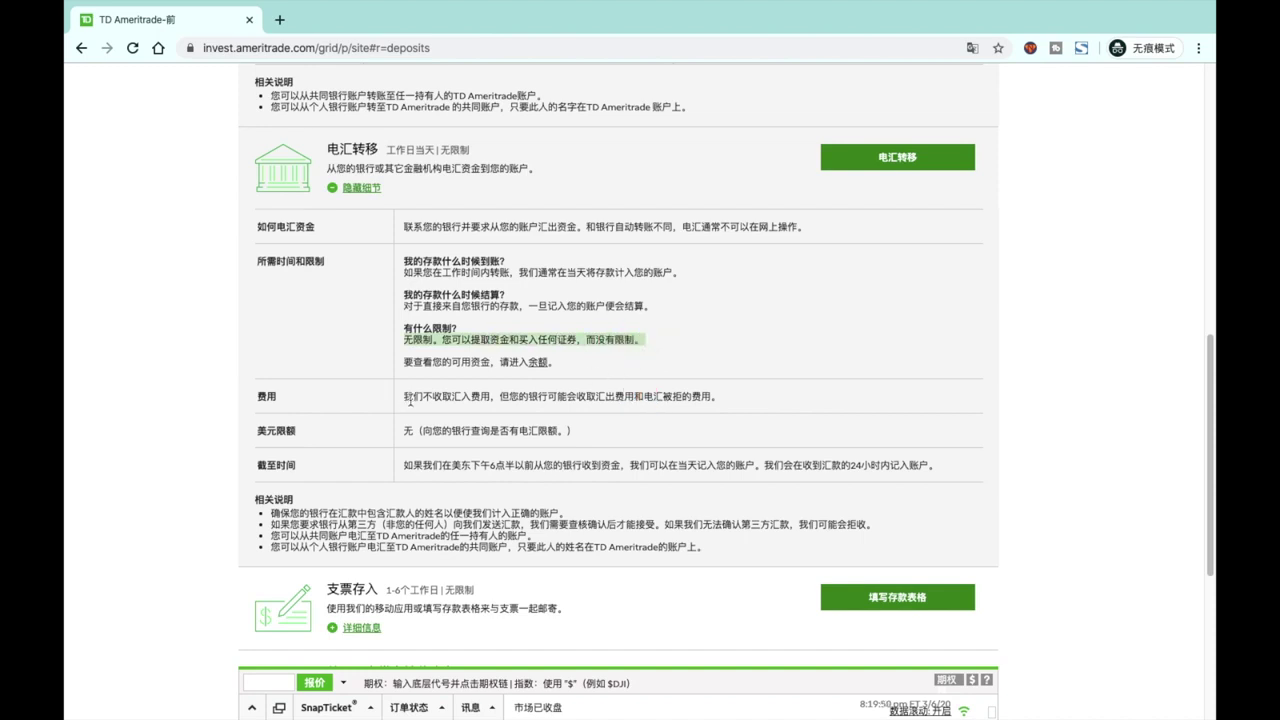
{"action": "left_click_drag", "start_coordinate": [405, 397], "coordinate": [726, 401]}
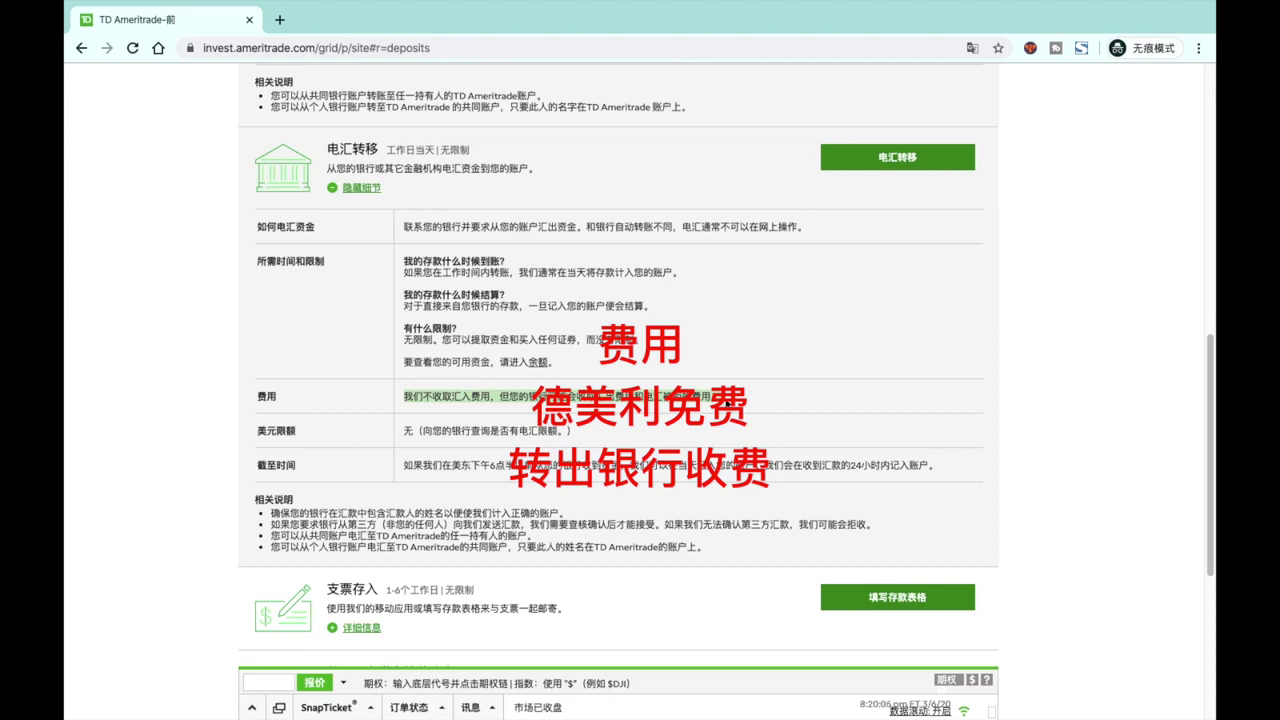
{"action": "scroll", "coordinate": [726, 365], "scroll_direction": "down", "scroll_amount": 1}
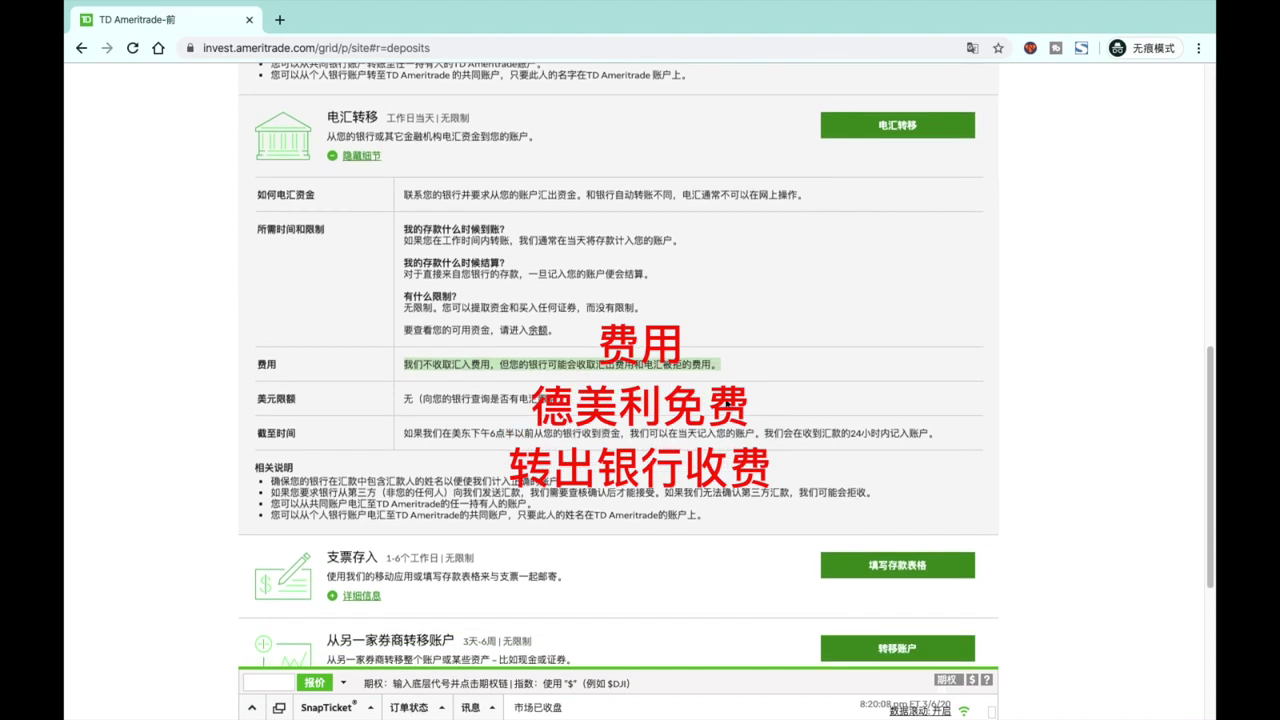
{"action": "scroll", "coordinate": [583, 403], "scroll_direction": "down", "scroll_amount": 1}
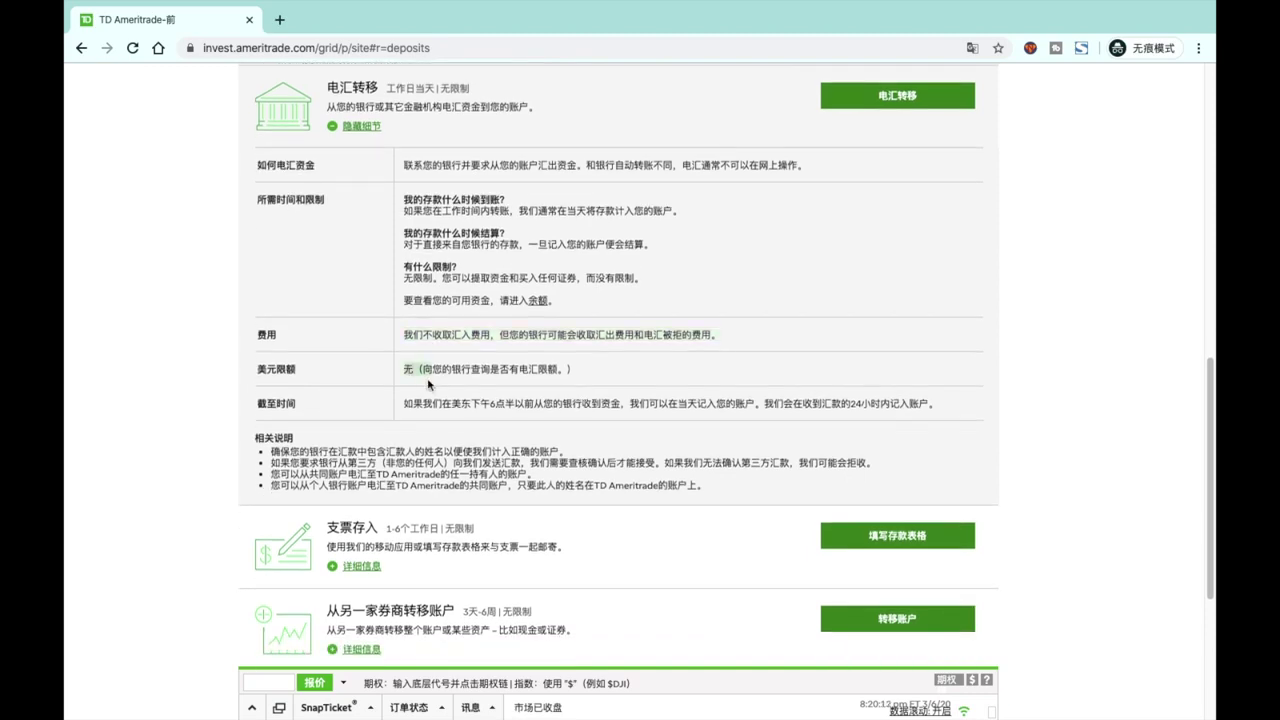
{"action": "scroll", "coordinate": [507, 416], "scroll_direction": "down", "scroll_amount": 5}
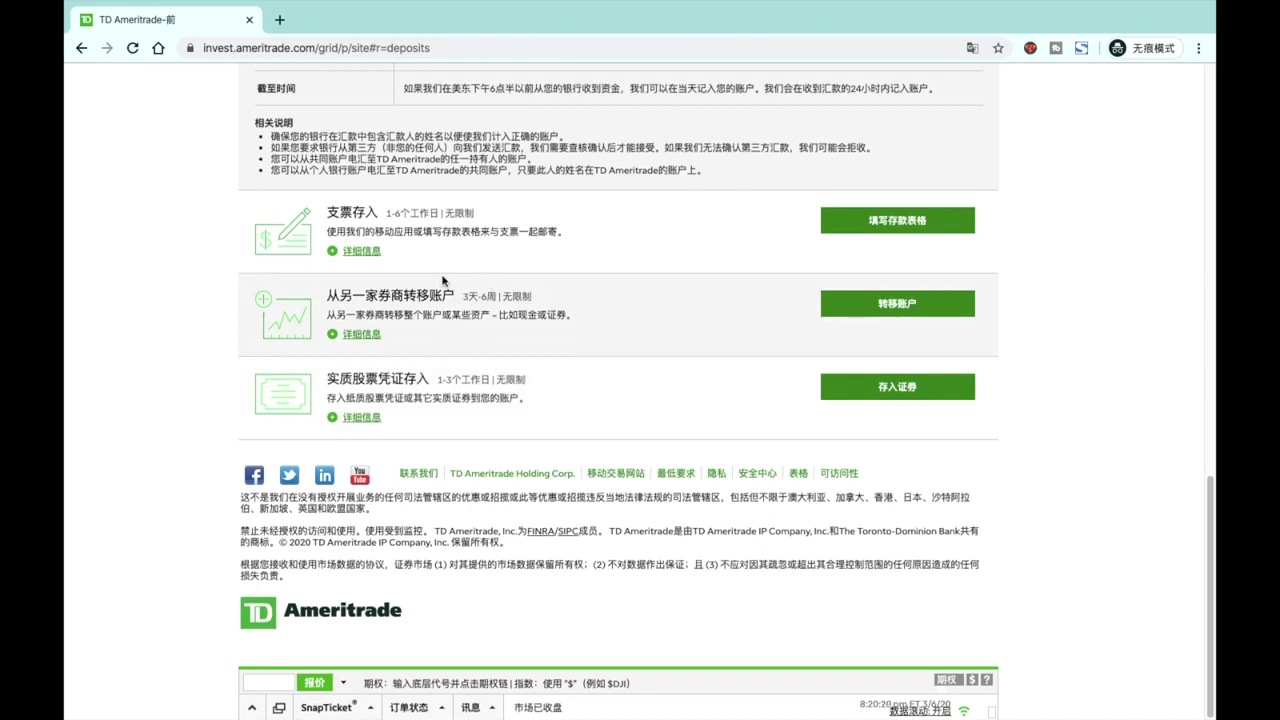
Step: Expand the broker account transfer details and highlight its timing and settlement lines
{"action": "left_click", "coordinate": [332, 337]}
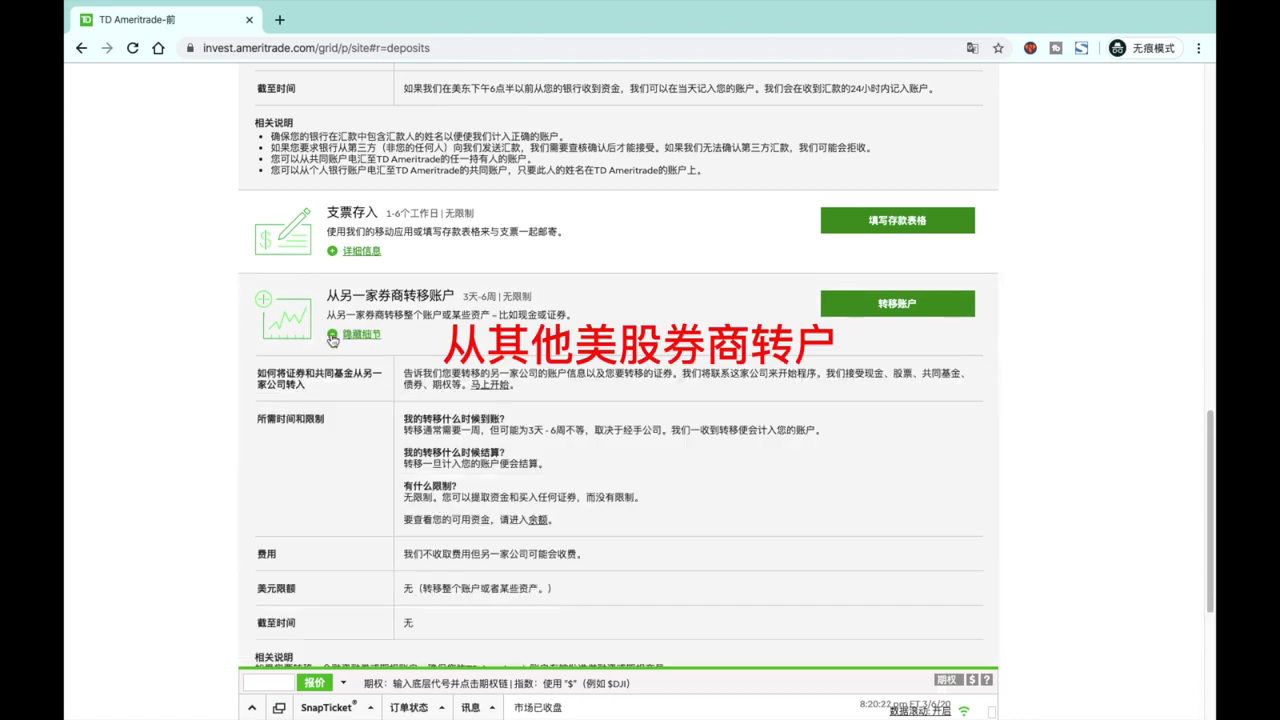
{"action": "scroll", "coordinate": [394, 444], "scroll_direction": "down", "scroll_amount": 1}
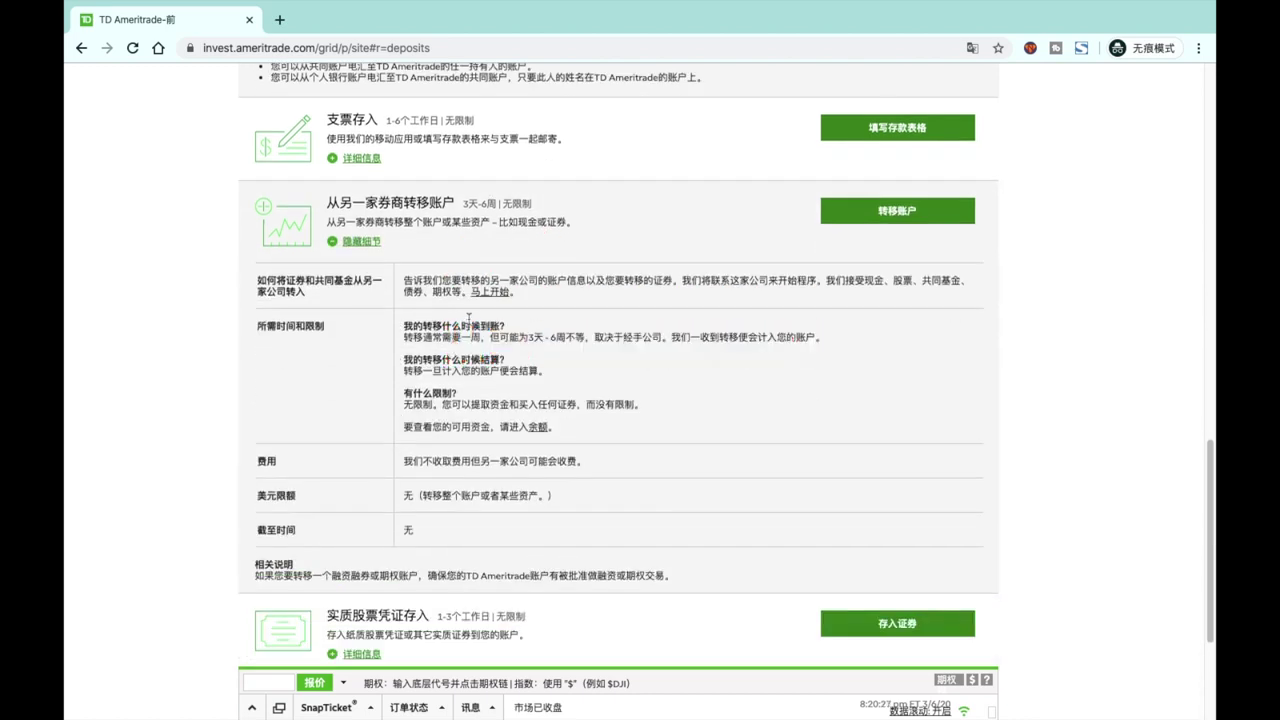
{"action": "left_click_drag", "start_coordinate": [406, 336], "coordinate": [636, 338]}
{"action": "left_click_drag", "start_coordinate": [541, 372], "coordinate": [404, 372]}
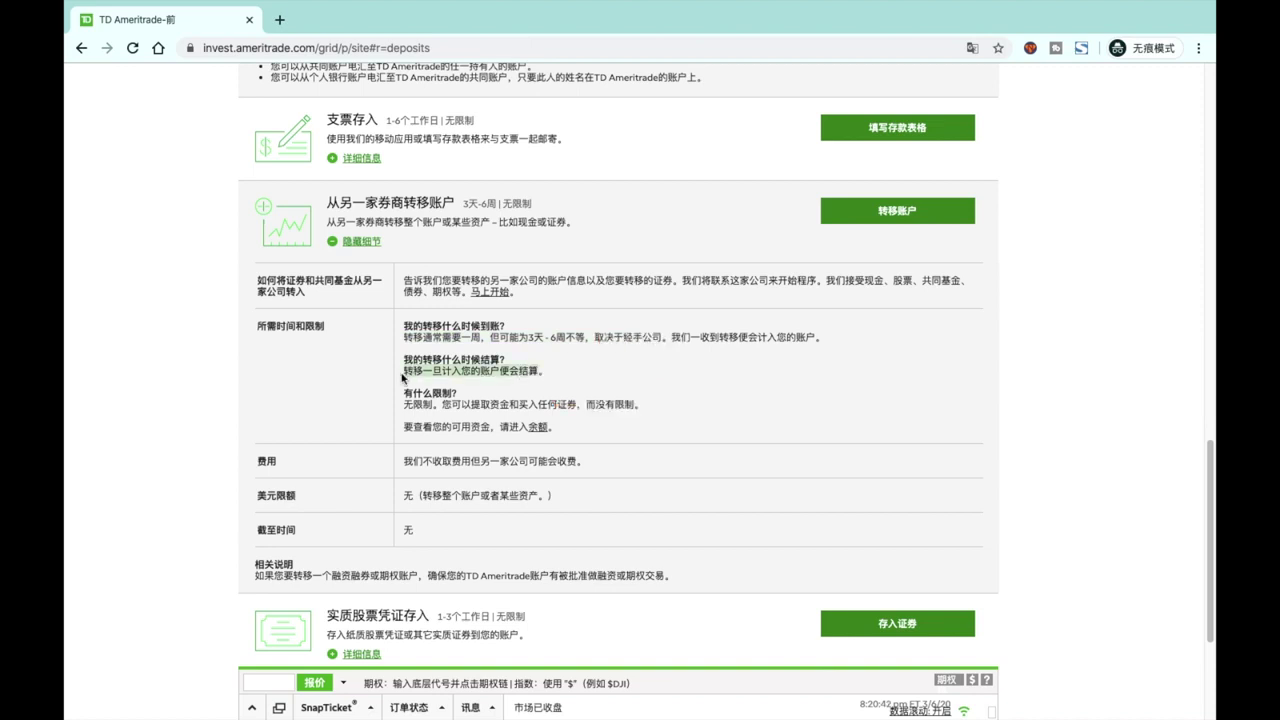
{"action": "left_click", "coordinate": [407, 393]}
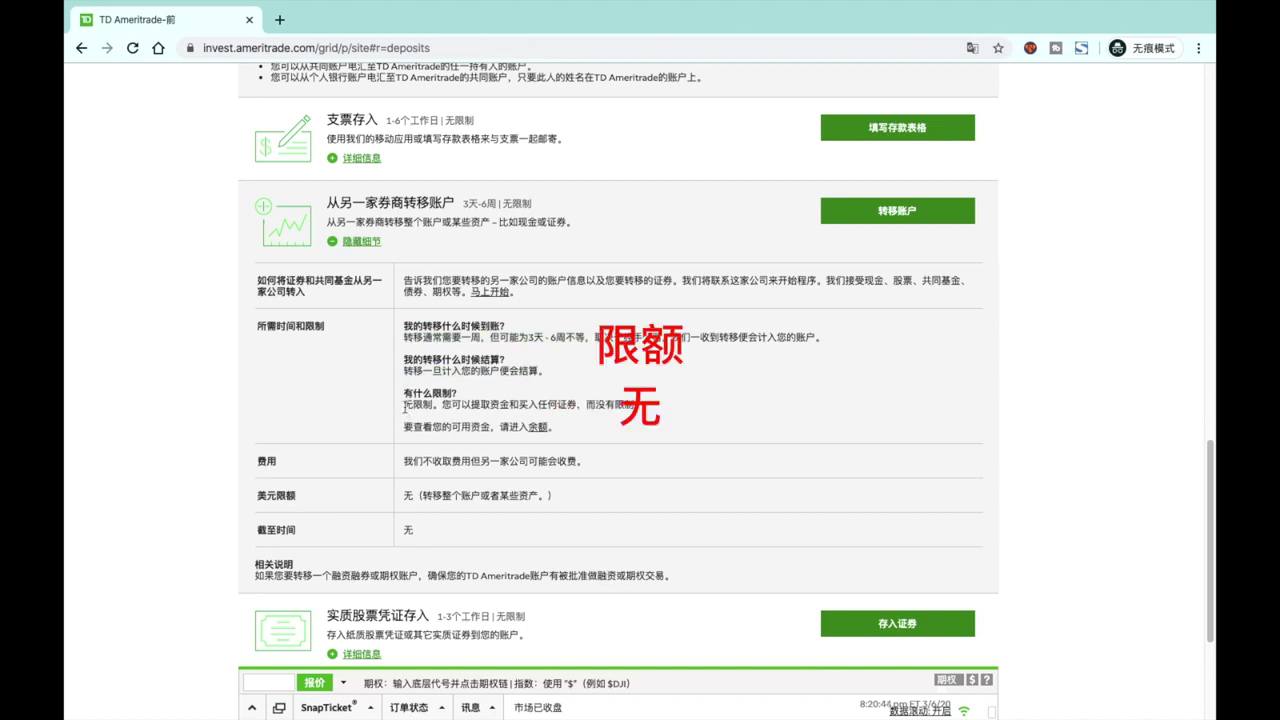
{"action": "left_click_drag", "start_coordinate": [404, 400], "coordinate": [614, 433]}
Step: Highlight the broker transfer's no-limit note, fee statement and dollar limit text
{"action": "scroll", "coordinate": [614, 433], "scroll_direction": "down", "scroll_amount": 2}
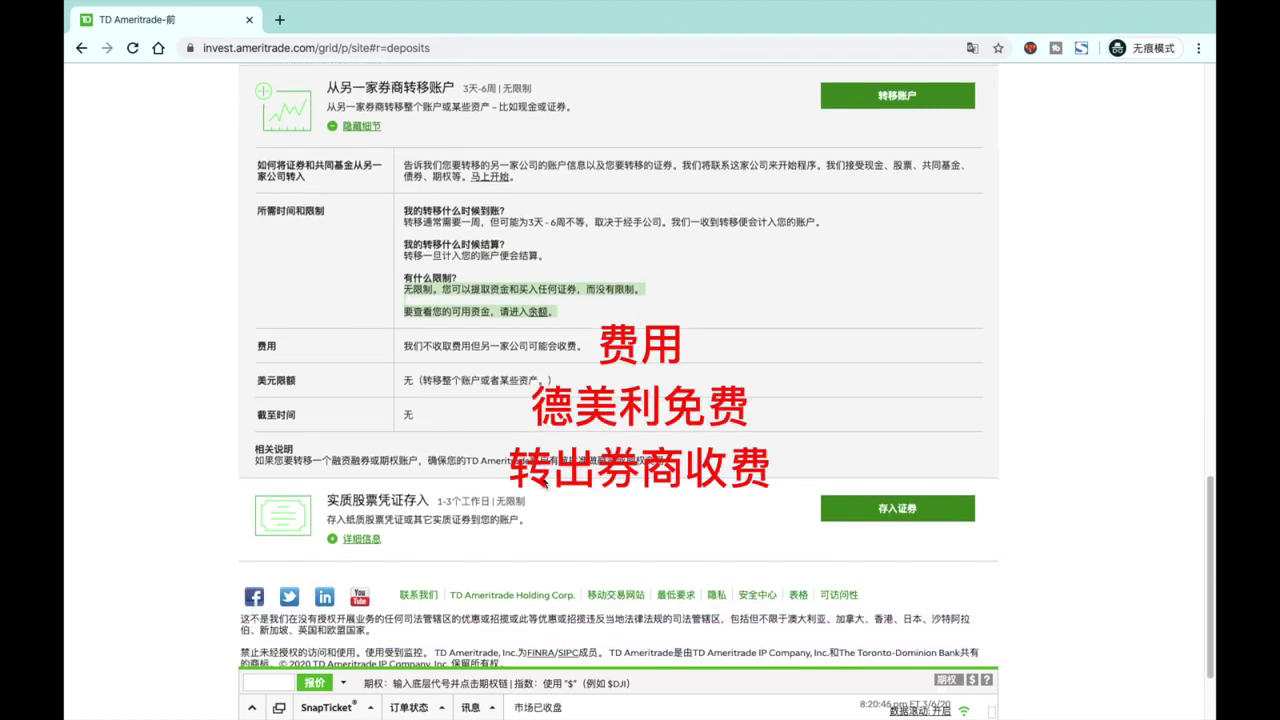
{"action": "left_click", "coordinate": [462, 358]}
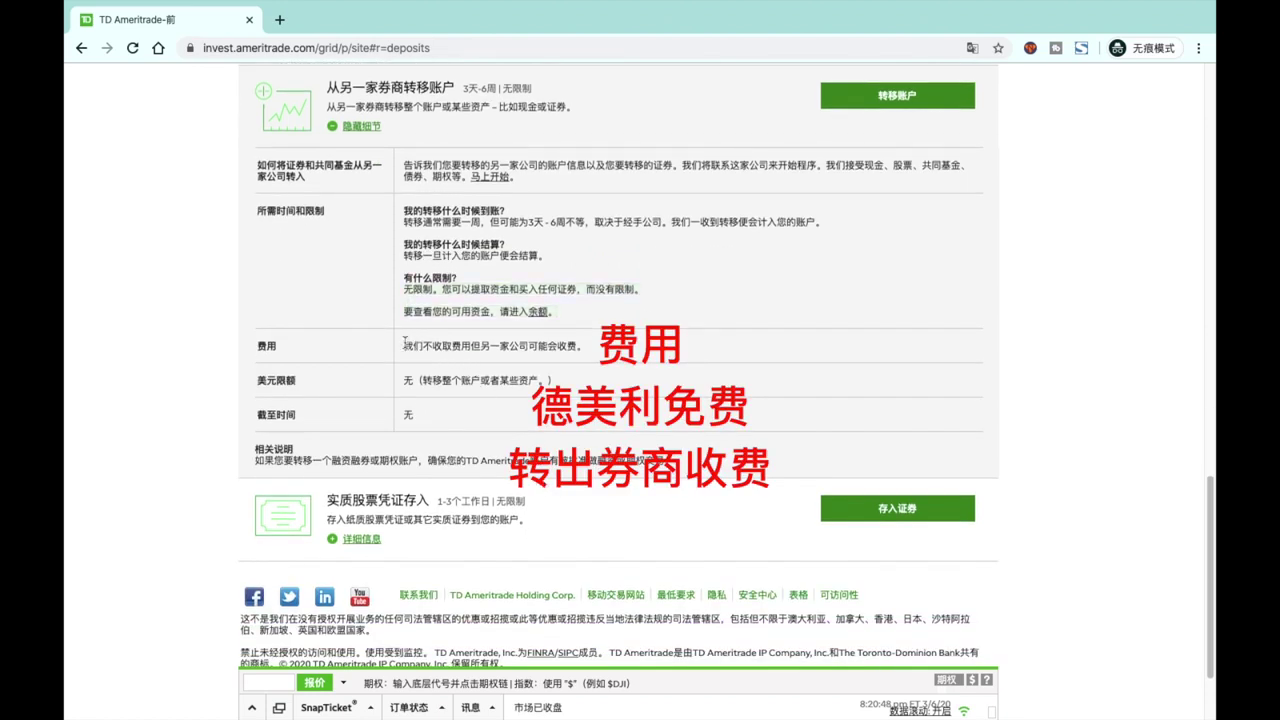
{"action": "left_click_drag", "start_coordinate": [404, 343], "coordinate": [595, 345]}
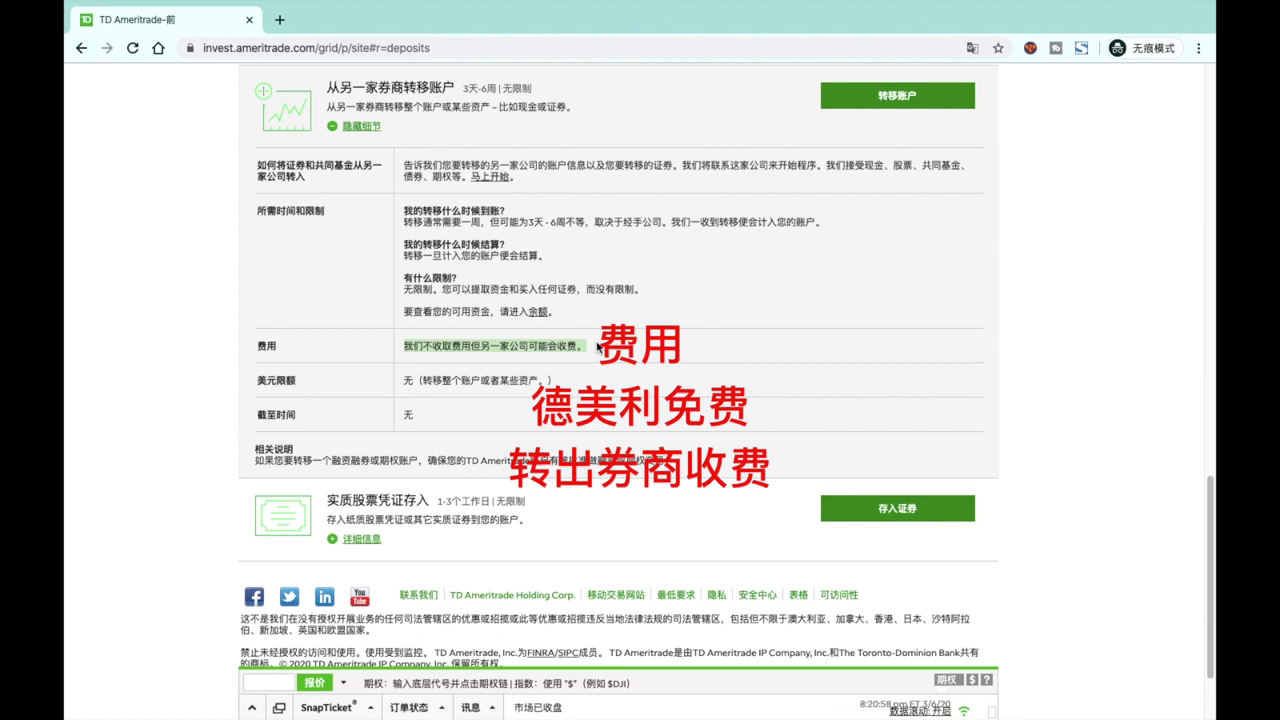
{"action": "scroll", "coordinate": [597, 345], "scroll_direction": "down", "scroll_amount": 1}
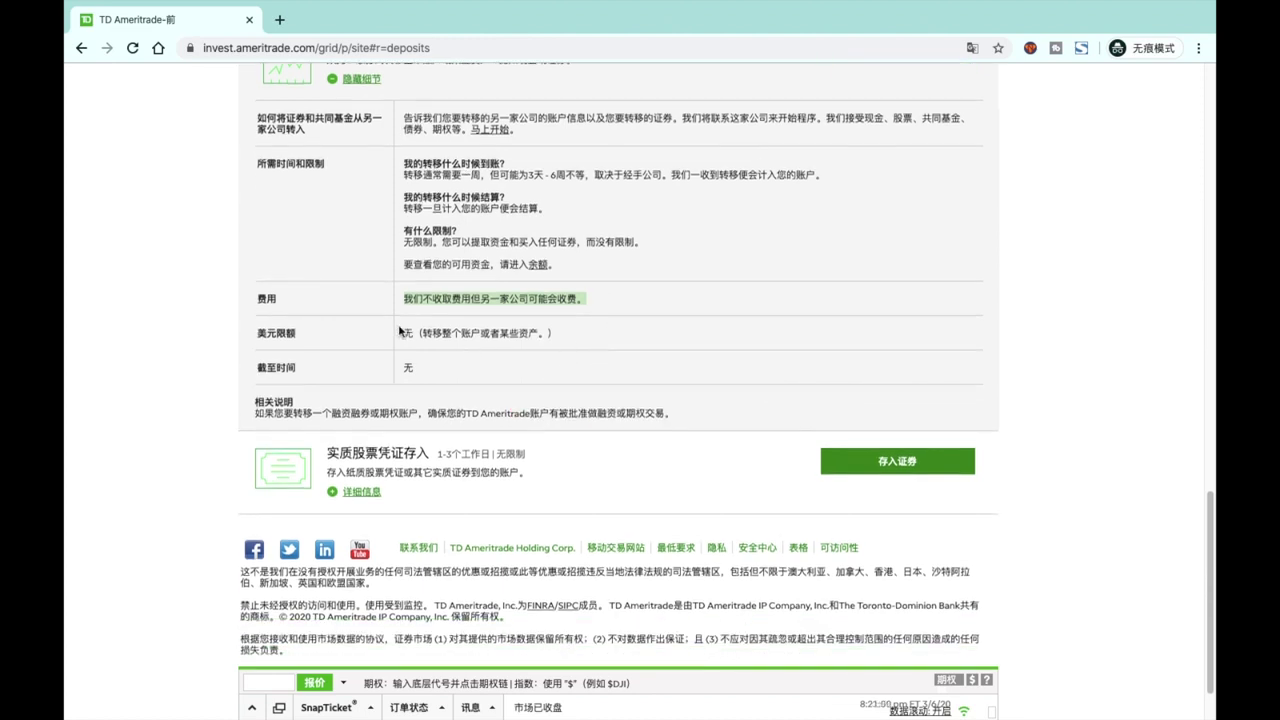
{"action": "left_click_drag", "start_coordinate": [401, 332], "coordinate": [490, 386]}
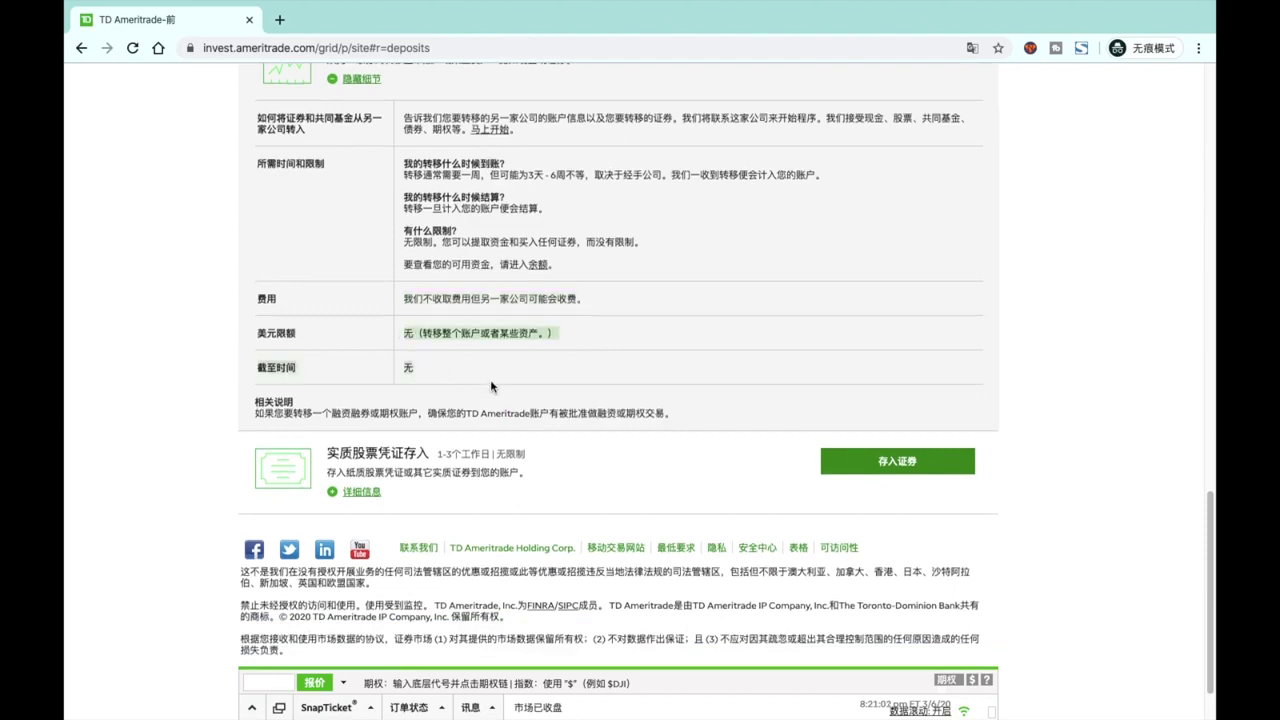
{"action": "scroll", "coordinate": [490, 386], "scroll_direction": "down", "scroll_amount": 2}
Step: Expand the stock certificate deposit details, review them, and collapse them again
{"action": "left_click", "coordinate": [331, 419]}
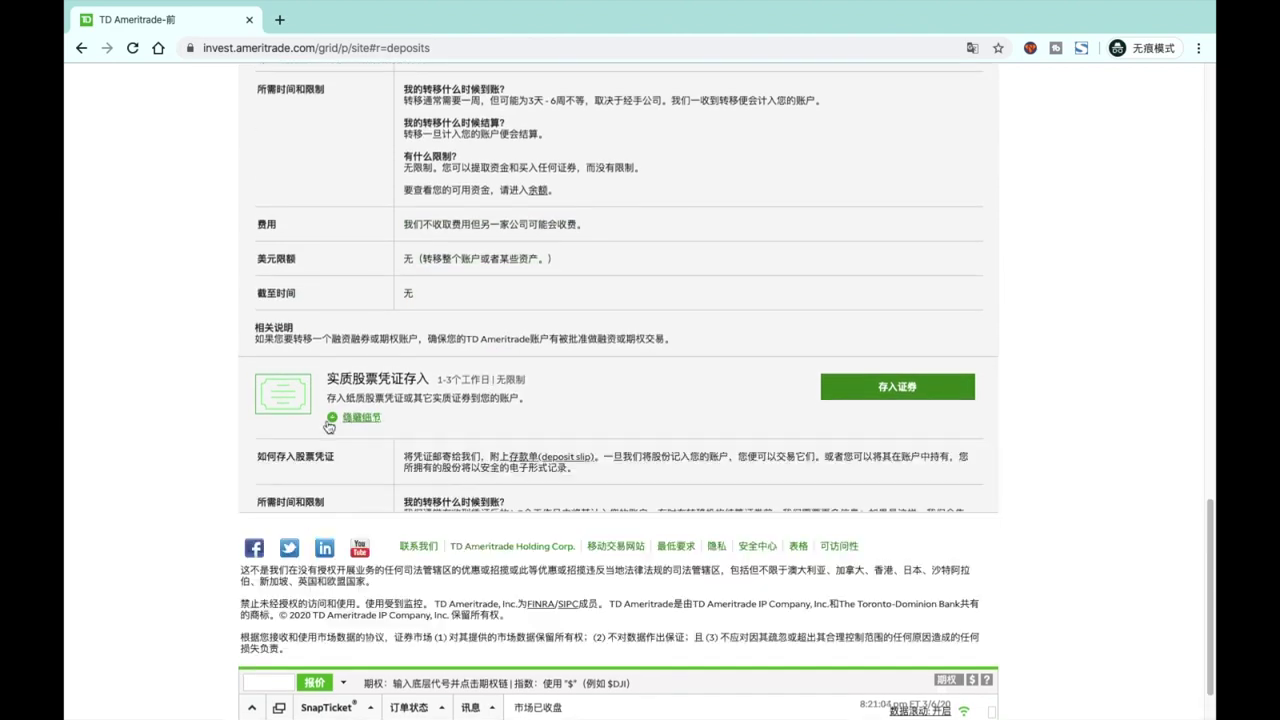
{"action": "scroll", "coordinate": [382, 440], "scroll_direction": "down", "scroll_amount": 3}
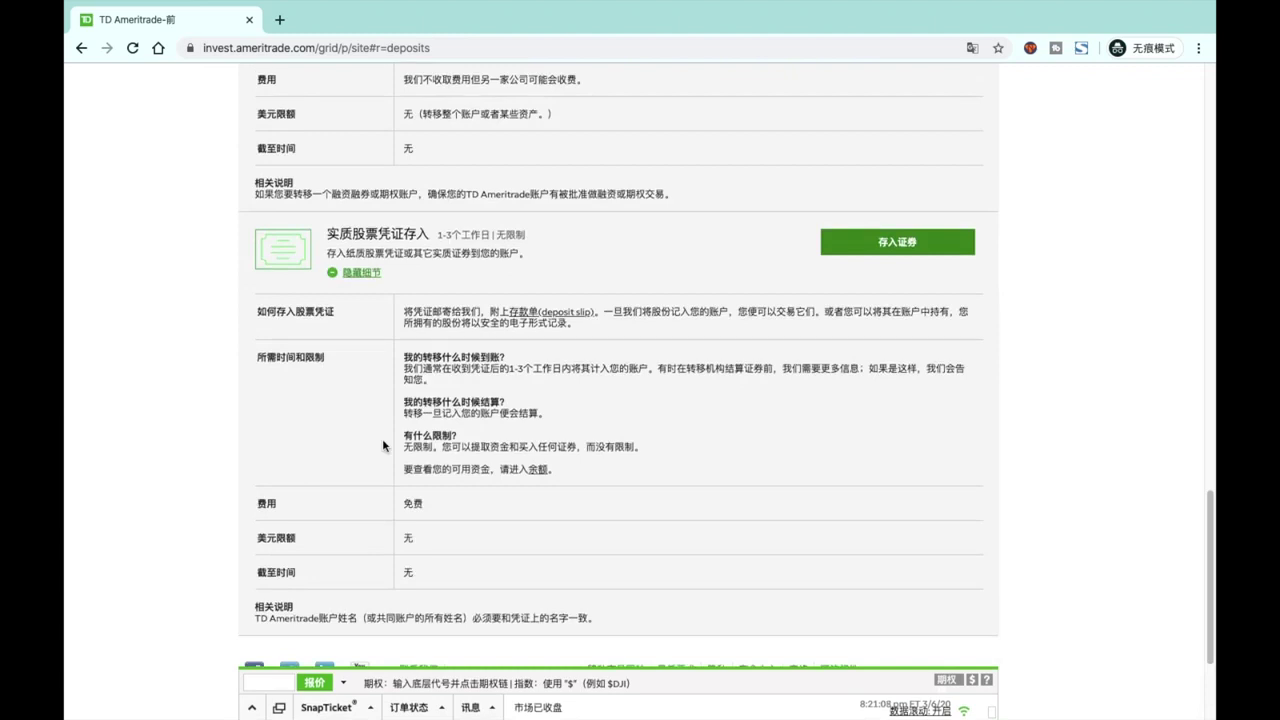
{"action": "scroll", "coordinate": [382, 438], "scroll_direction": "down", "scroll_amount": 3}
{"action": "scroll", "coordinate": [382, 438], "scroll_direction": "up", "scroll_amount": 3}
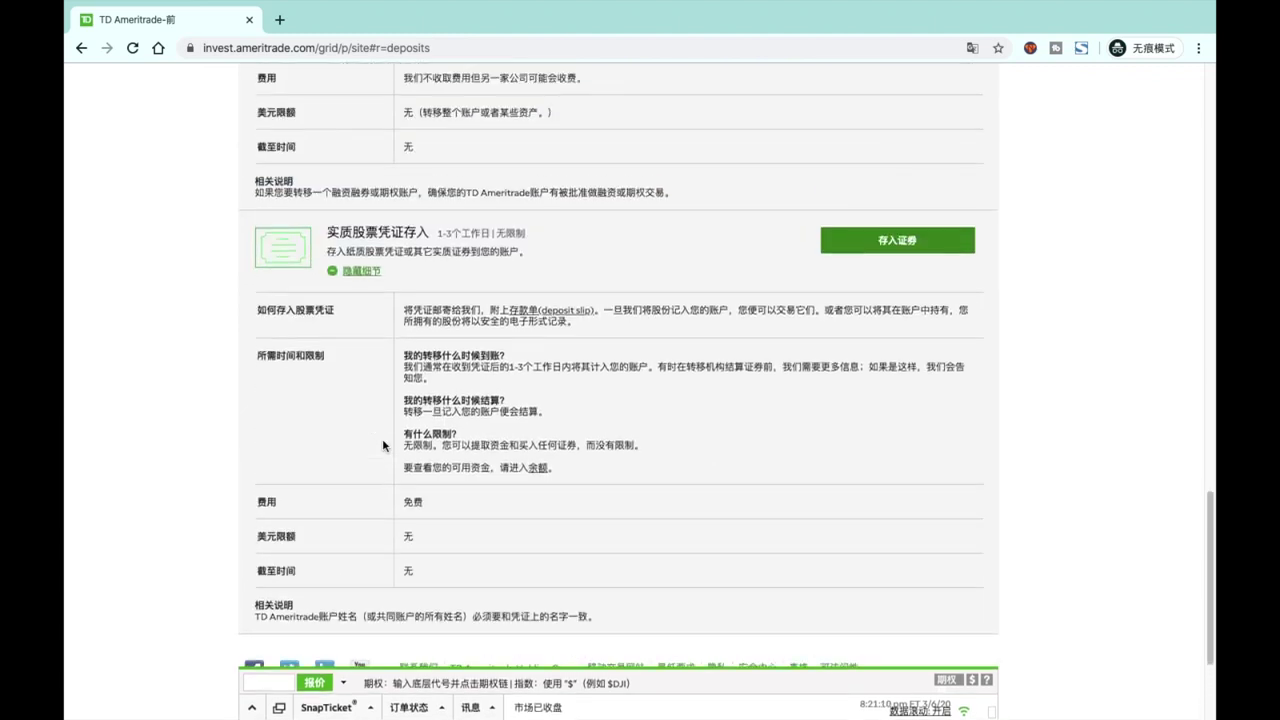
{"action": "left_click", "coordinate": [345, 271]}
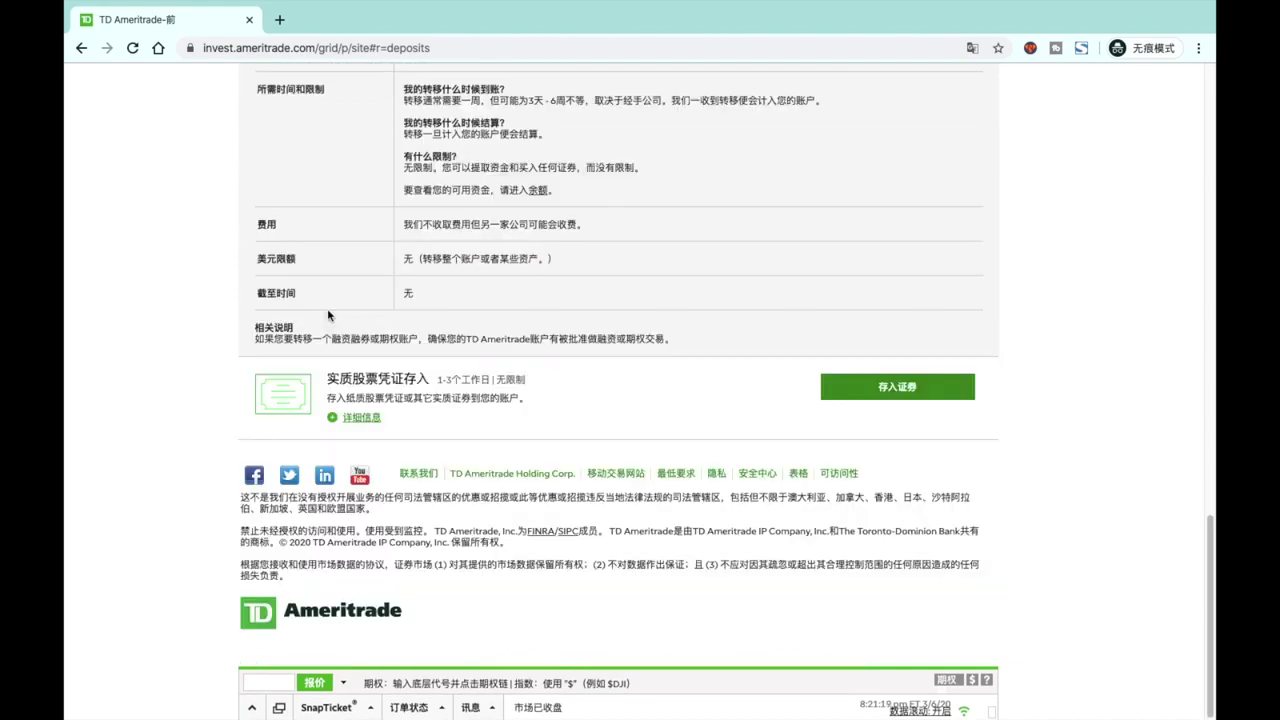
Step: Scroll back up and down through the deposit methods page
{"action": "scroll", "coordinate": [327, 312], "scroll_direction": "up", "scroll_amount": 10}
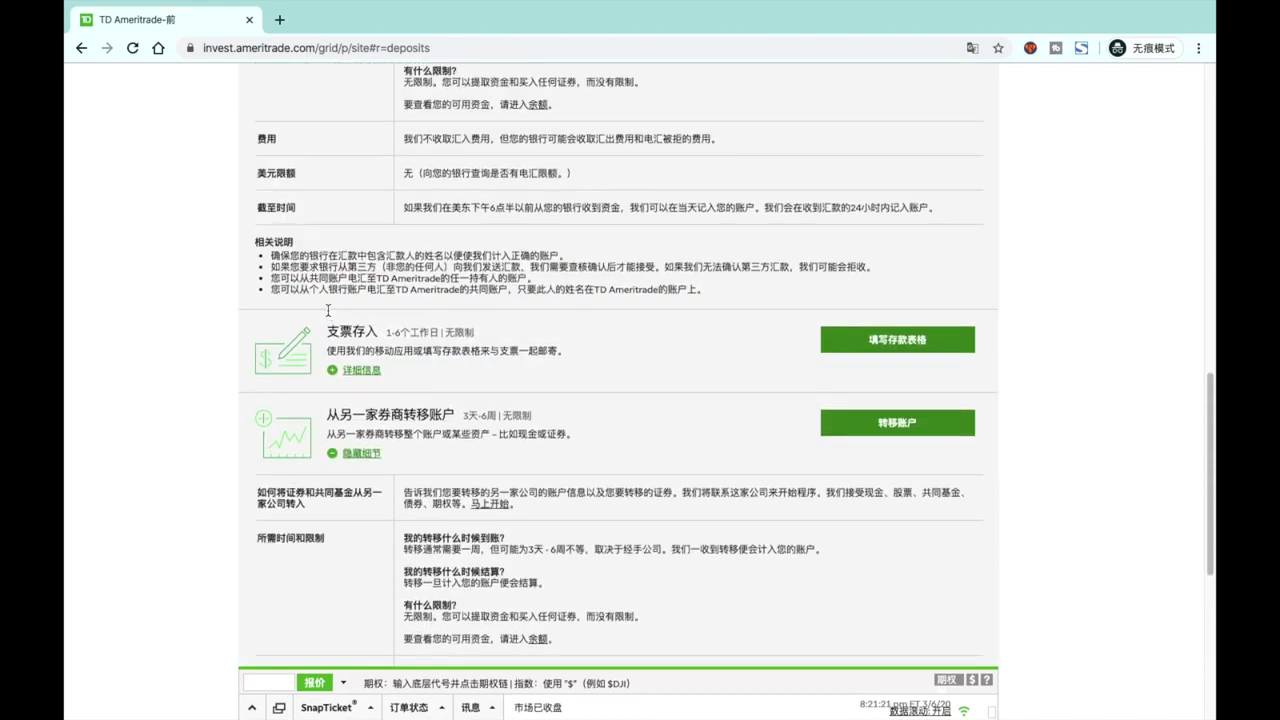
{"action": "scroll", "coordinate": [327, 314], "scroll_direction": "up", "scroll_amount": 5}
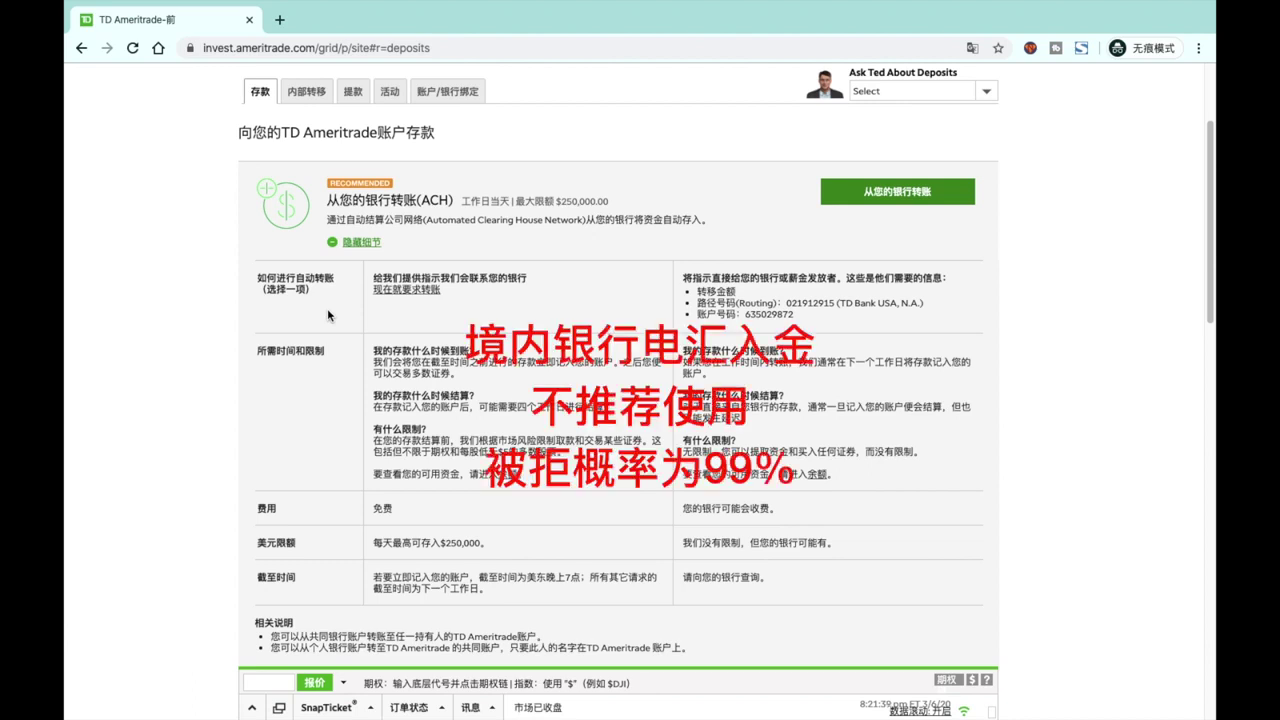
{"action": "scroll", "coordinate": [327, 310], "scroll_direction": "down", "scroll_amount": 5}
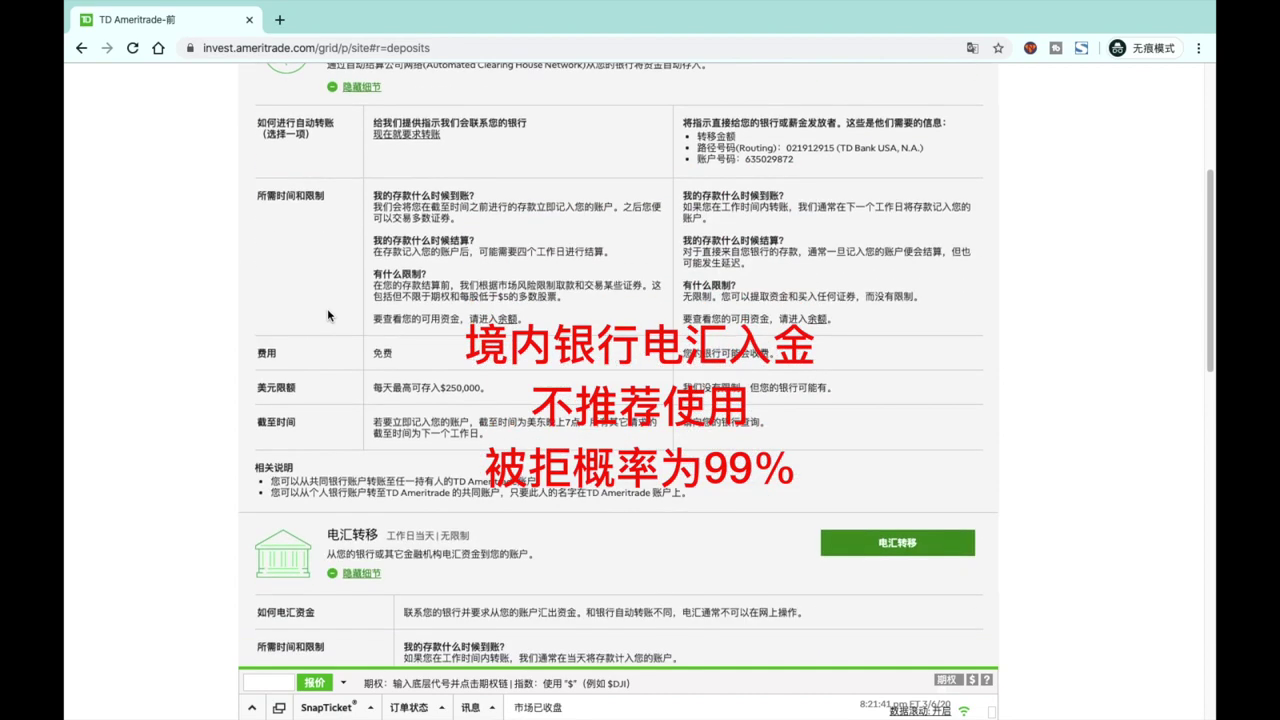
{"action": "scroll", "coordinate": [395, 366], "scroll_direction": "down", "scroll_amount": 2}
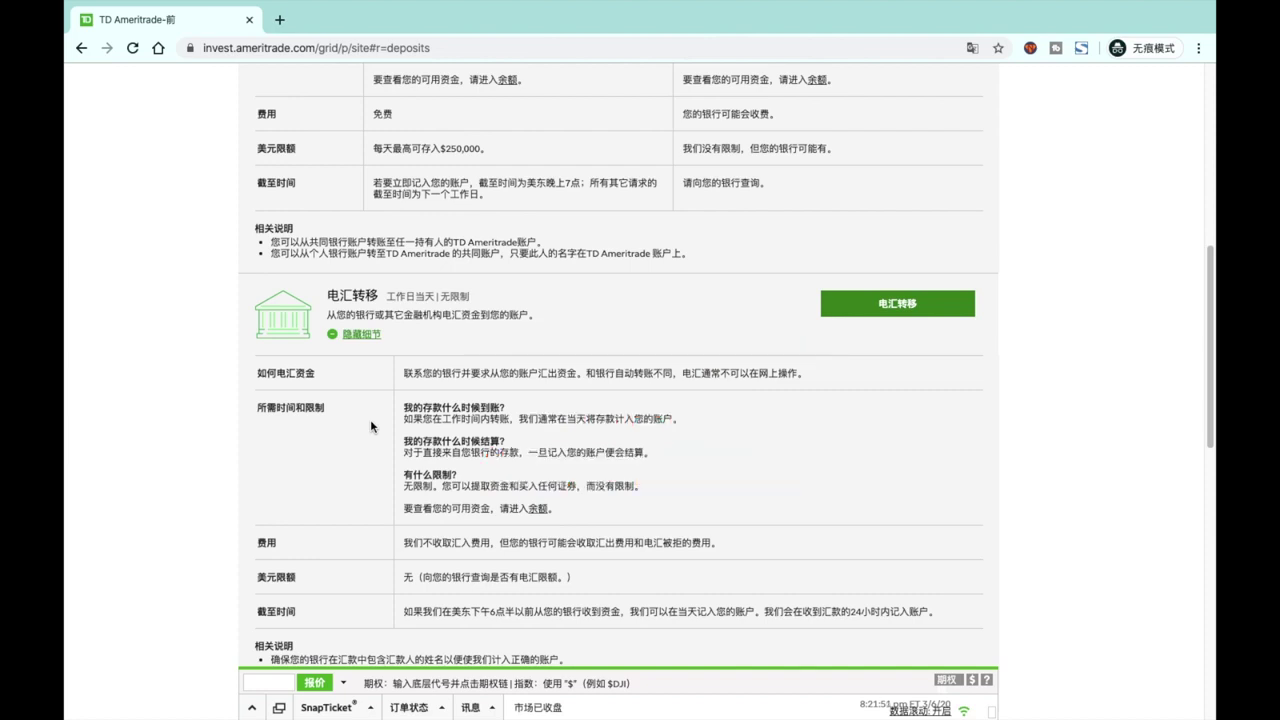
{"action": "scroll", "coordinate": [371, 426], "scroll_direction": "down", "scroll_amount": 1}
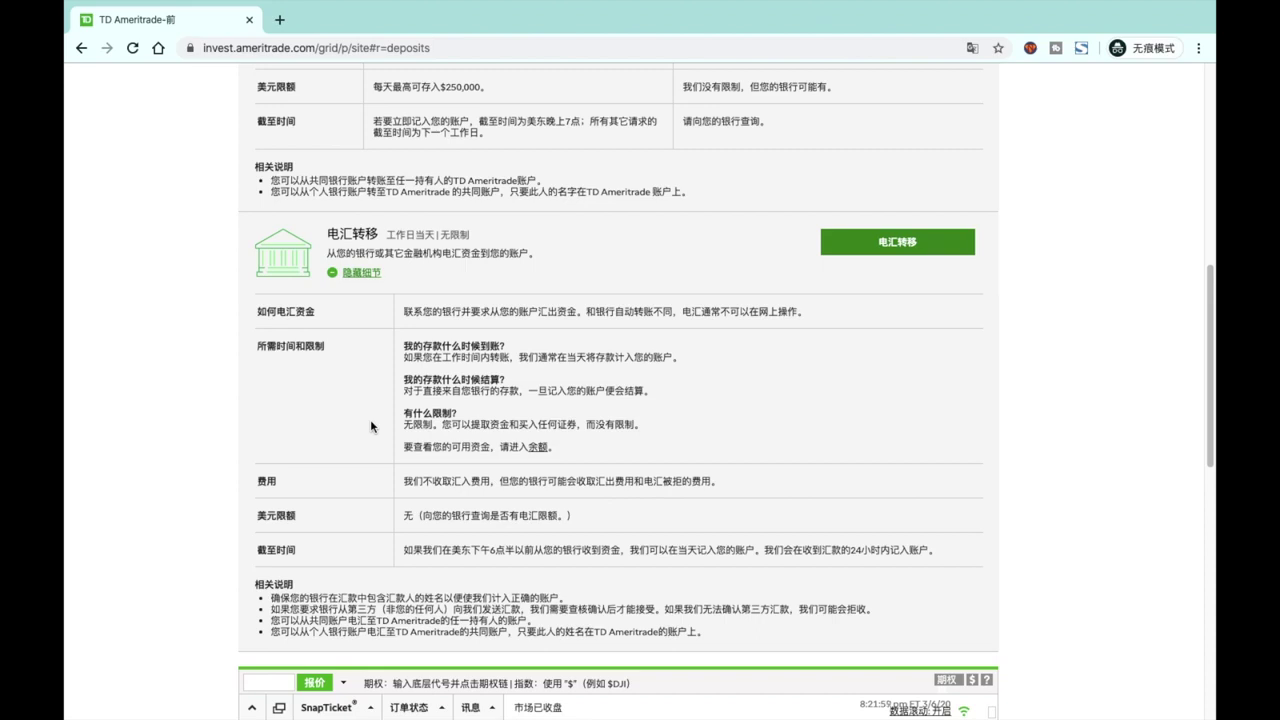
{"action": "scroll", "coordinate": [533, 344], "scroll_direction": "down", "scroll_amount": 1}
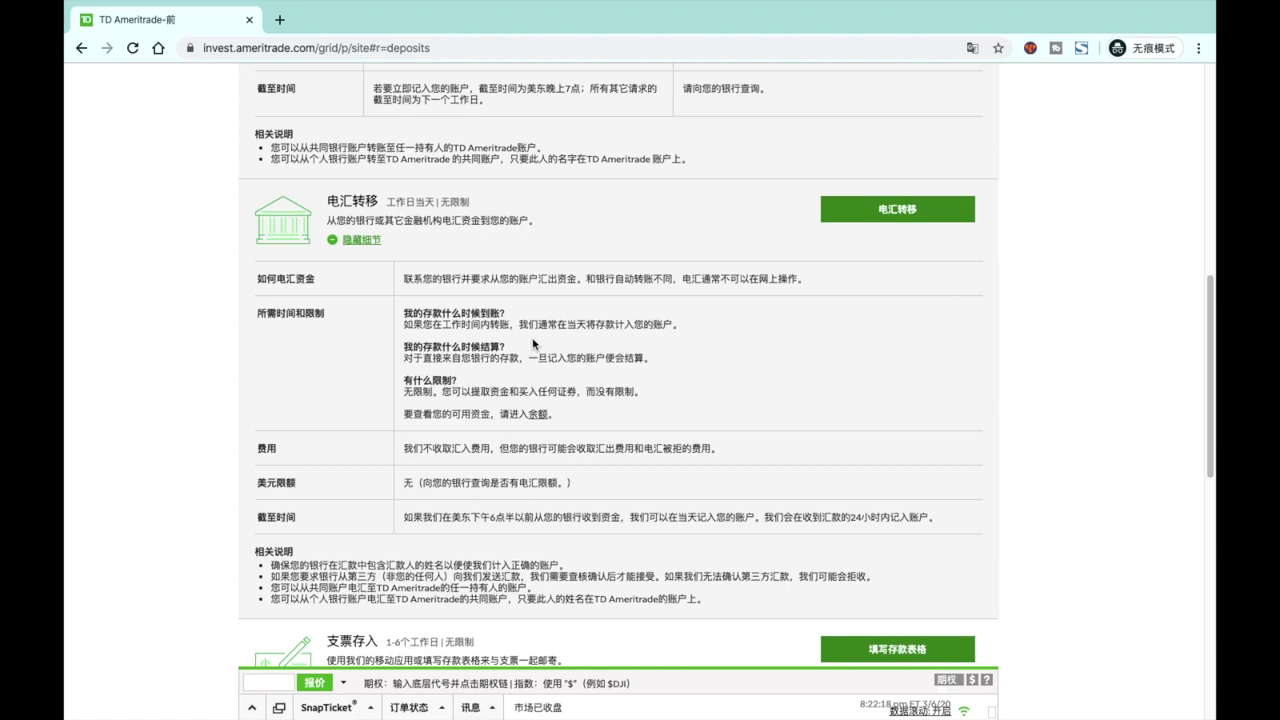
{"action": "scroll", "coordinate": [533, 343], "scroll_direction": "up", "scroll_amount": 10}
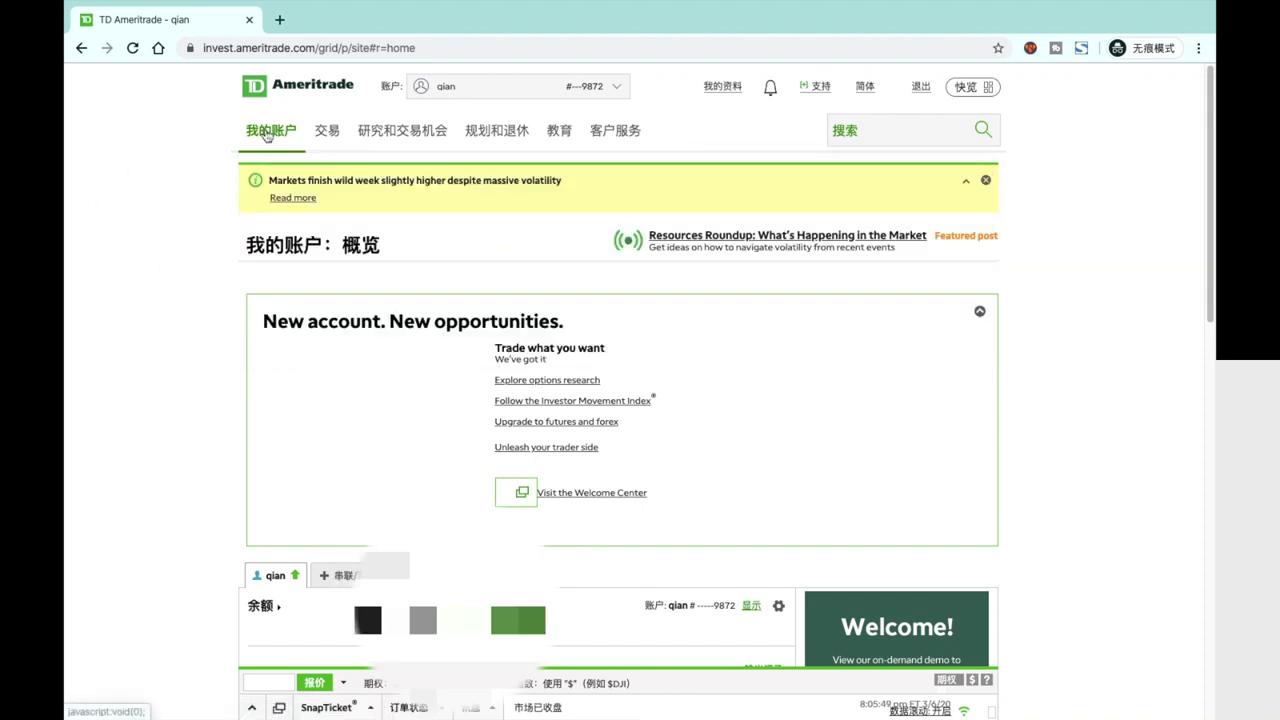
Step: Open Account/Bank Connections from My Account and start a new bank connection
{"action": "mouse_move", "coordinate": [265, 135]}
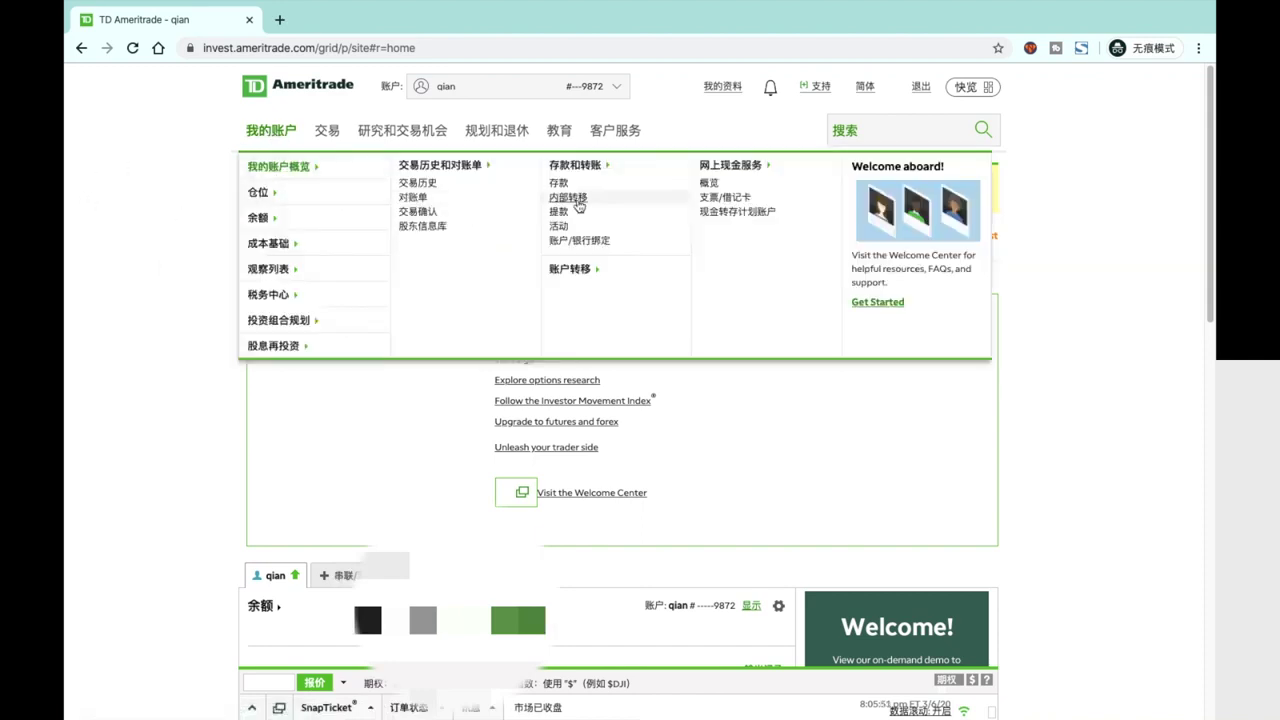
{"action": "left_click", "coordinate": [561, 243]}
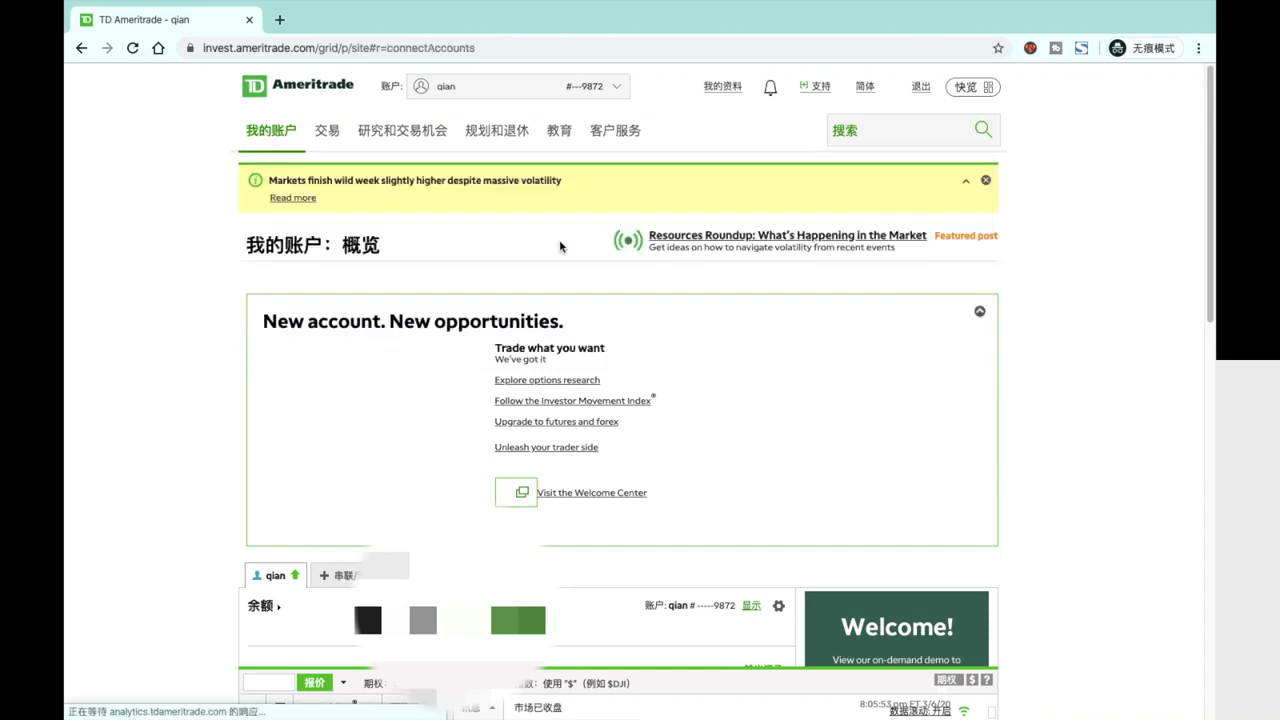
{"action": "scroll", "coordinate": [559, 246], "scroll_direction": "down", "scroll_amount": 2}
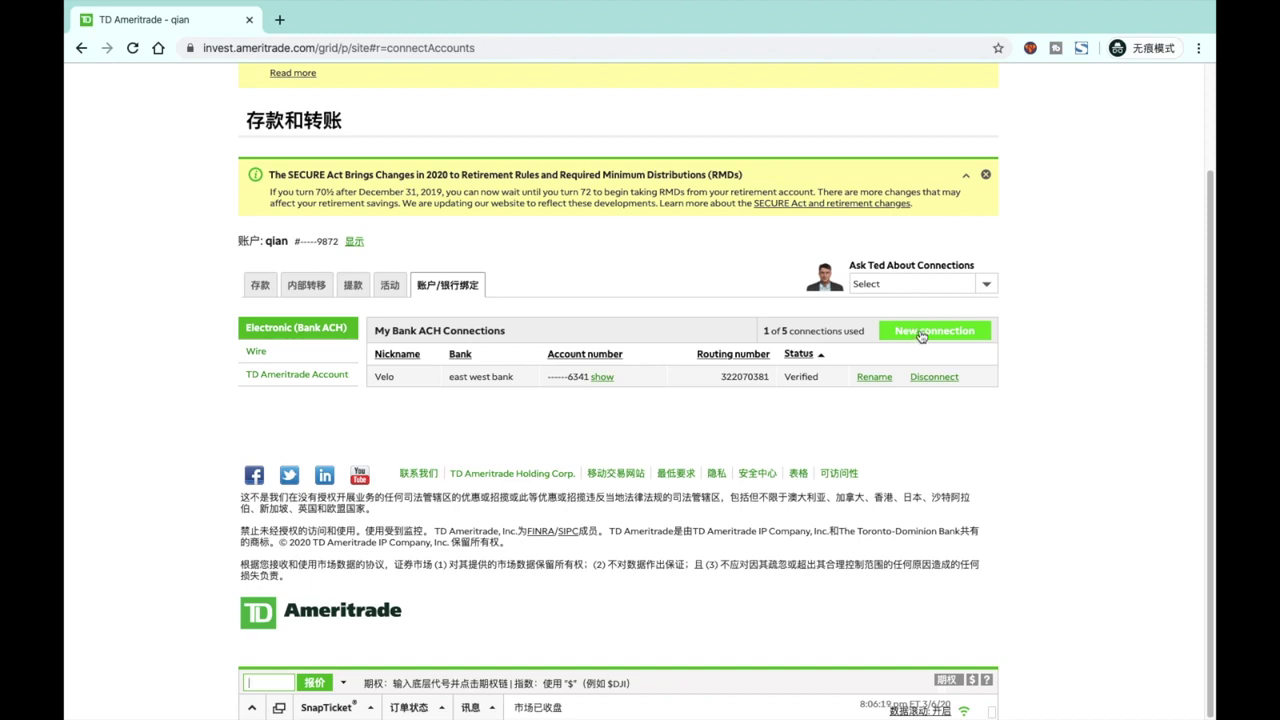
{"action": "left_click", "coordinate": [921, 334]}
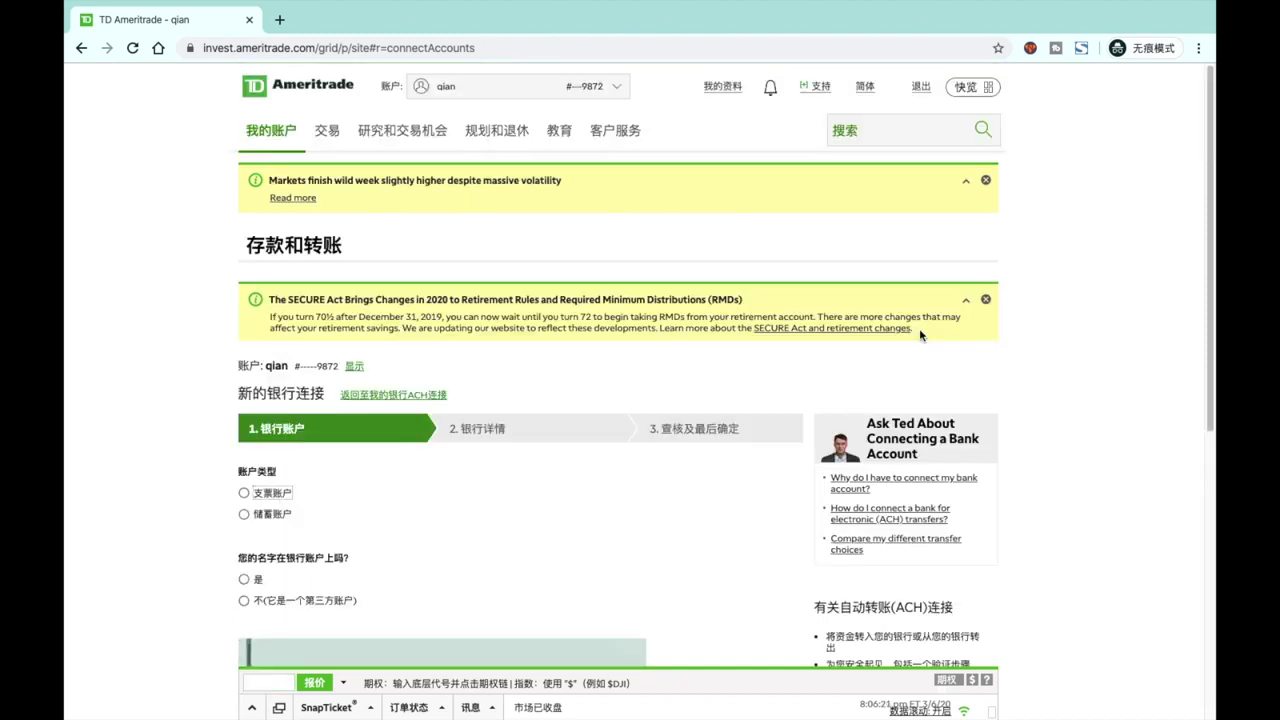
Step: Choose checking as the account type and confirm the account is in your name
{"action": "scroll", "coordinate": [561, 385], "scroll_direction": "down", "scroll_amount": 3}
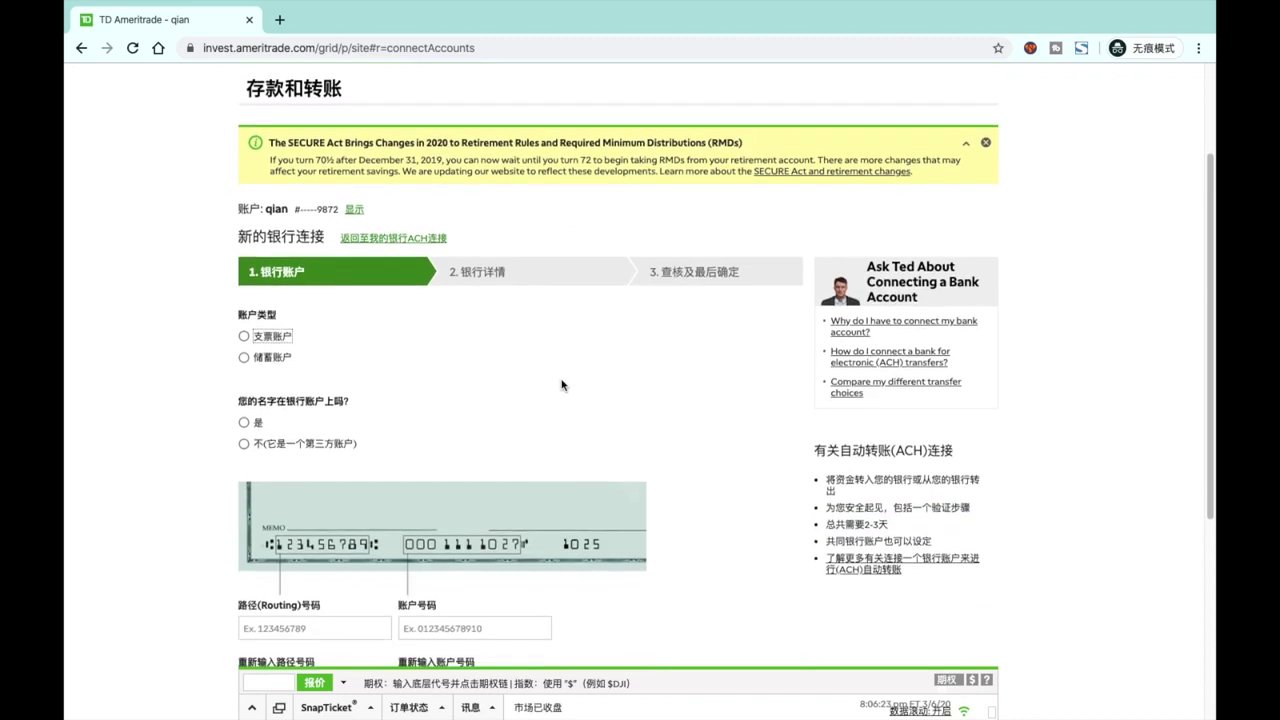
{"action": "scroll", "coordinate": [561, 385], "scroll_direction": "down", "scroll_amount": 1}
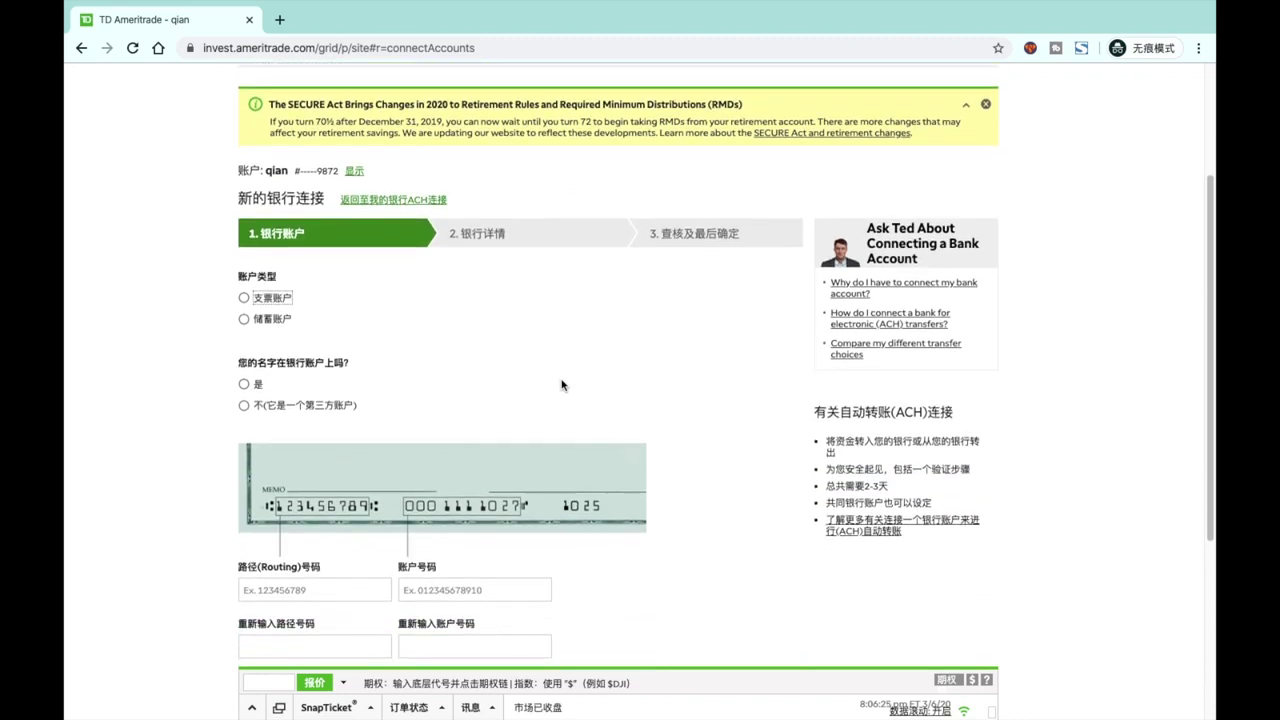
{"action": "scroll", "coordinate": [561, 385], "scroll_direction": "down", "scroll_amount": 1}
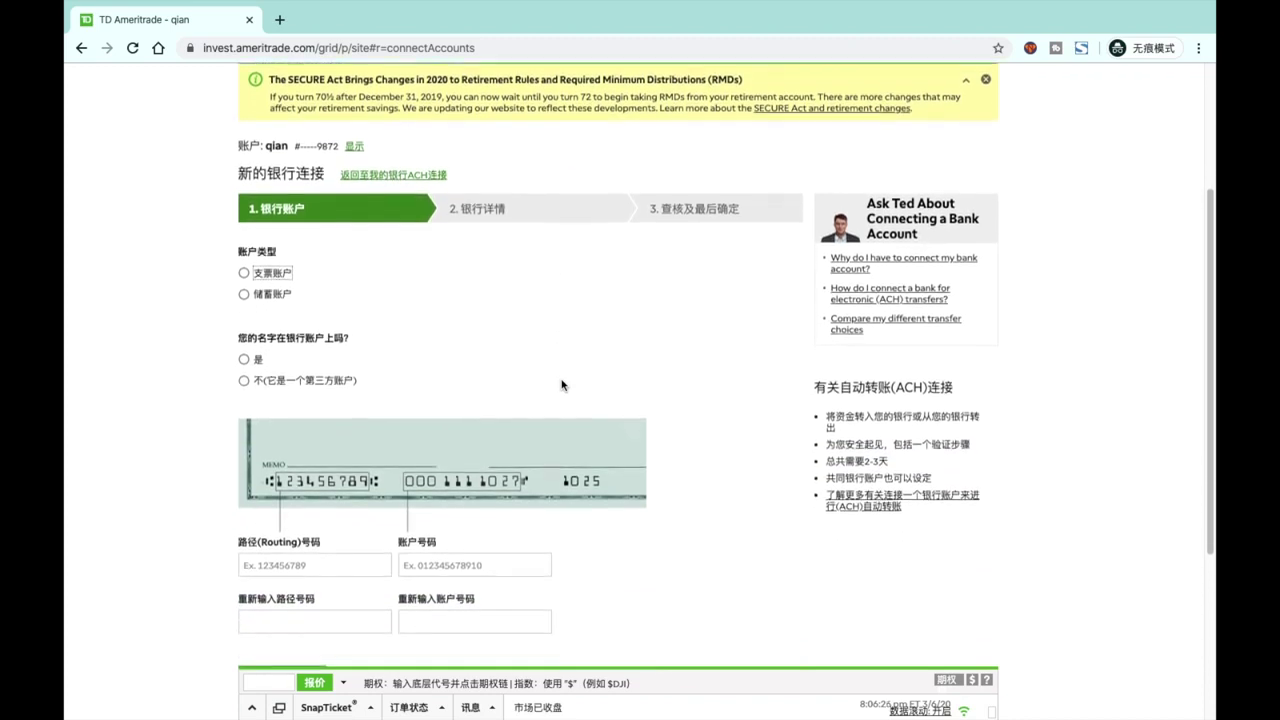
{"action": "left_click", "coordinate": [244, 293]}
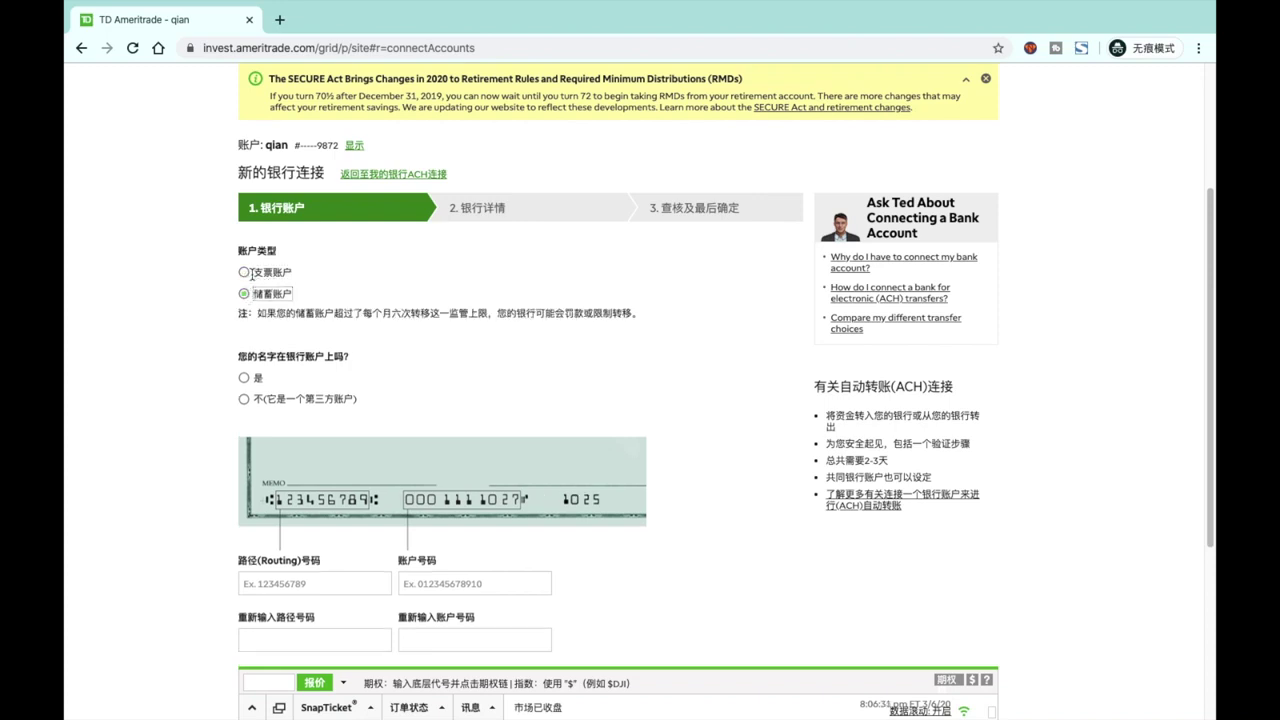
{"action": "left_click", "coordinate": [245, 274]}
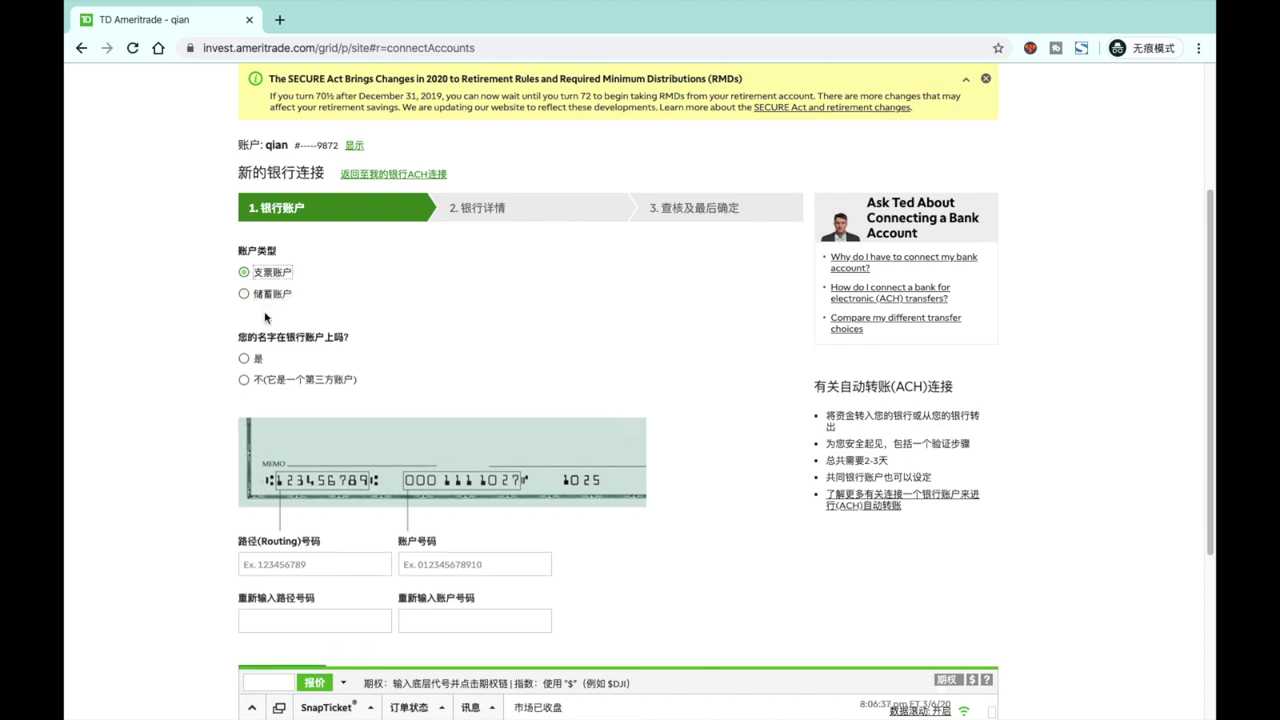
{"action": "scroll", "coordinate": [184, 382], "scroll_direction": "down", "scroll_amount": 1}
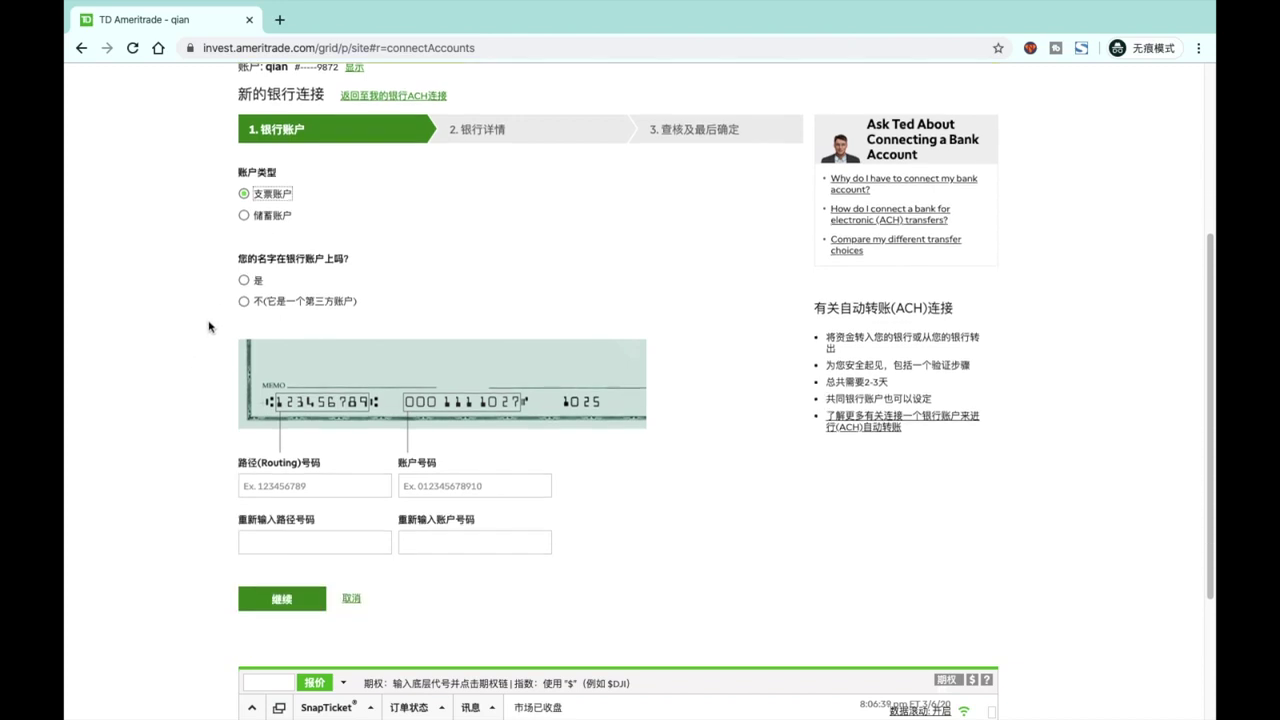
{"action": "left_click", "coordinate": [245, 282]}
{"action": "scroll", "coordinate": [193, 413], "scroll_direction": "down", "scroll_amount": 3}
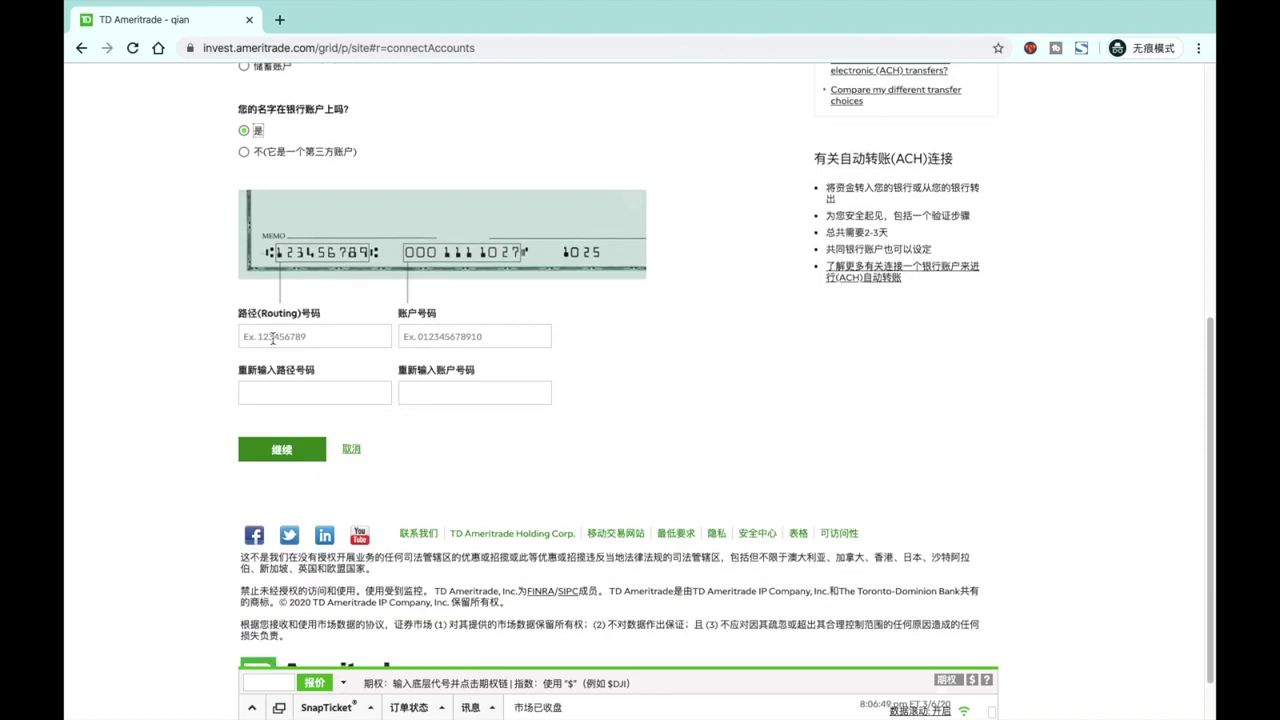
Step: Enter the bank routing and account numbers, then re-enter both to confirm
{"action": "left_click", "coordinate": [272, 338]}
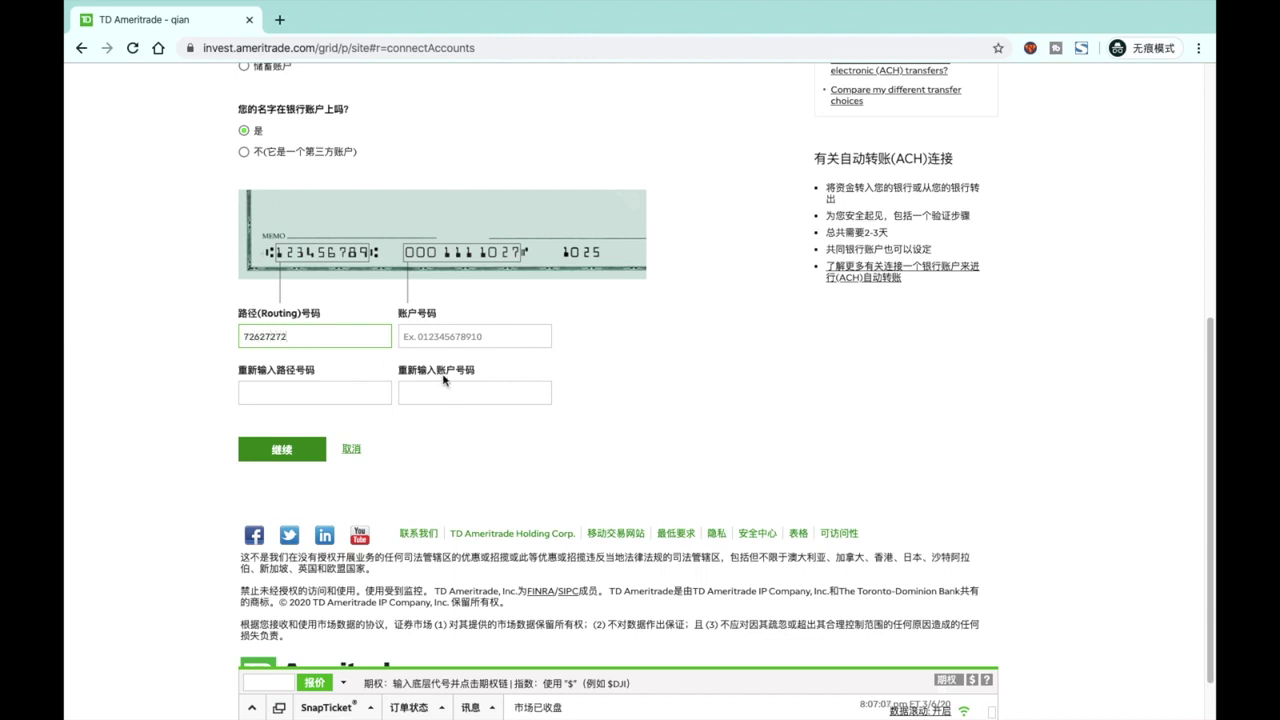
{"action": "left_click", "coordinate": [432, 334]}
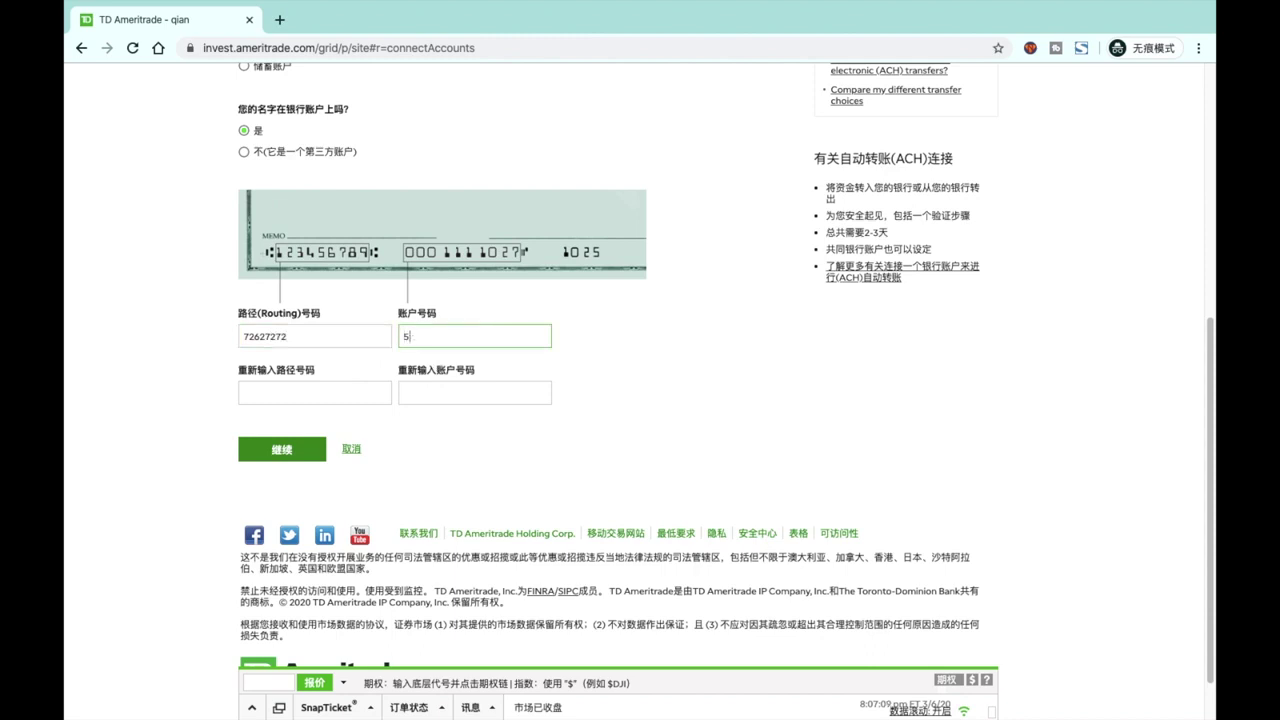
{"action": "left_click", "coordinate": [323, 402]}
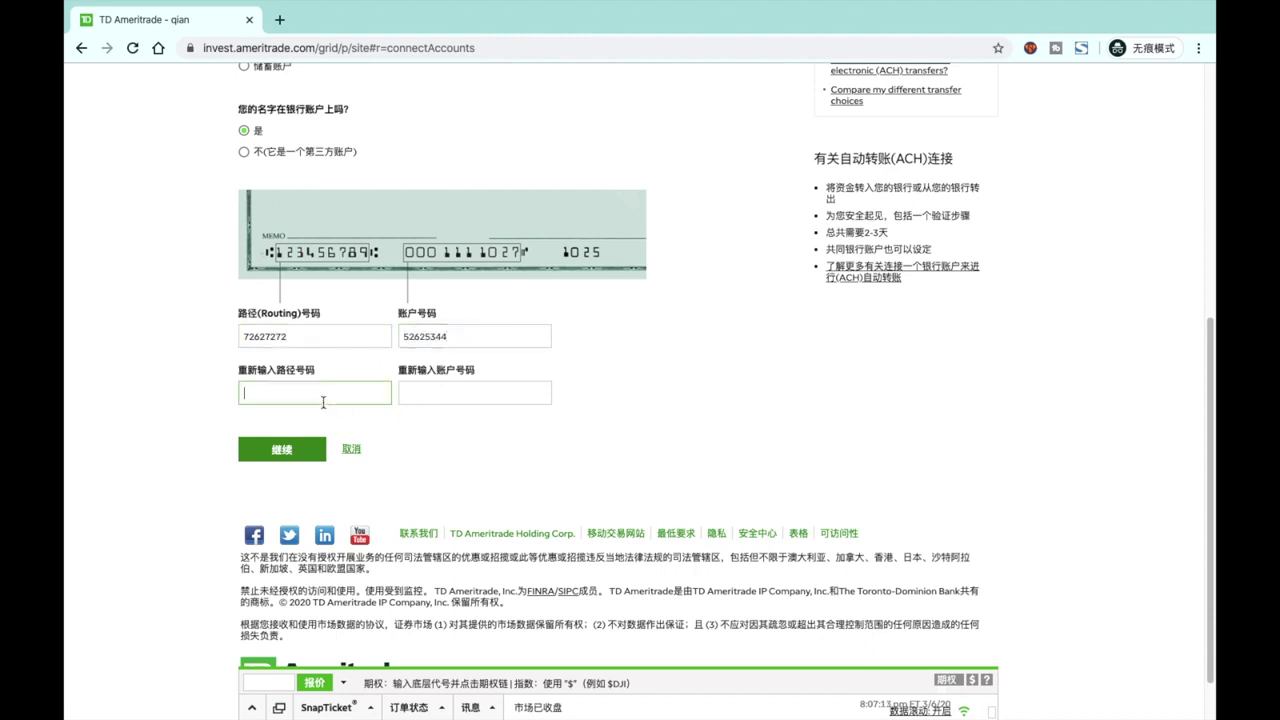
{"action": "left_click", "coordinate": [440, 395]}
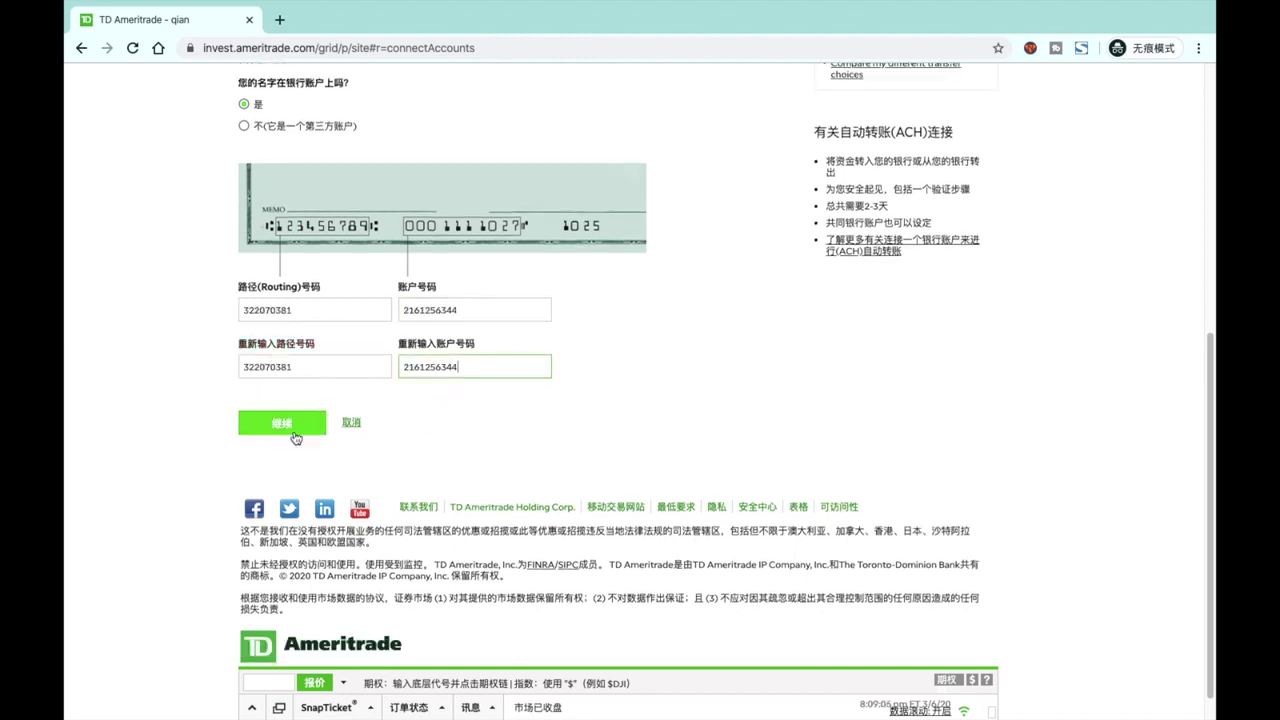
Step: Enter bank name velo2, city el monte, state California (CA), and continue to review
{"action": "left_click", "coordinate": [283, 424]}
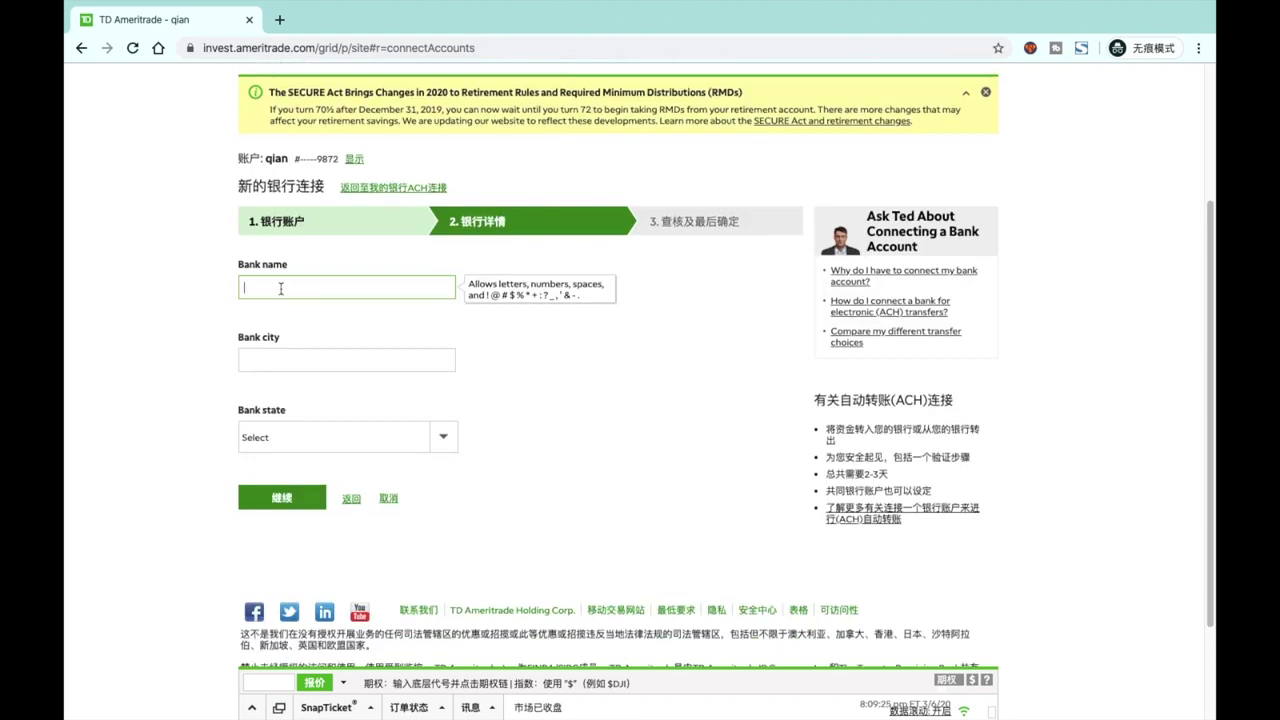
{"action": "type", "text": "velo2"}
{"action": "left_click", "coordinate": [210, 370]}
{"action": "left_click", "coordinate": [279, 360]}
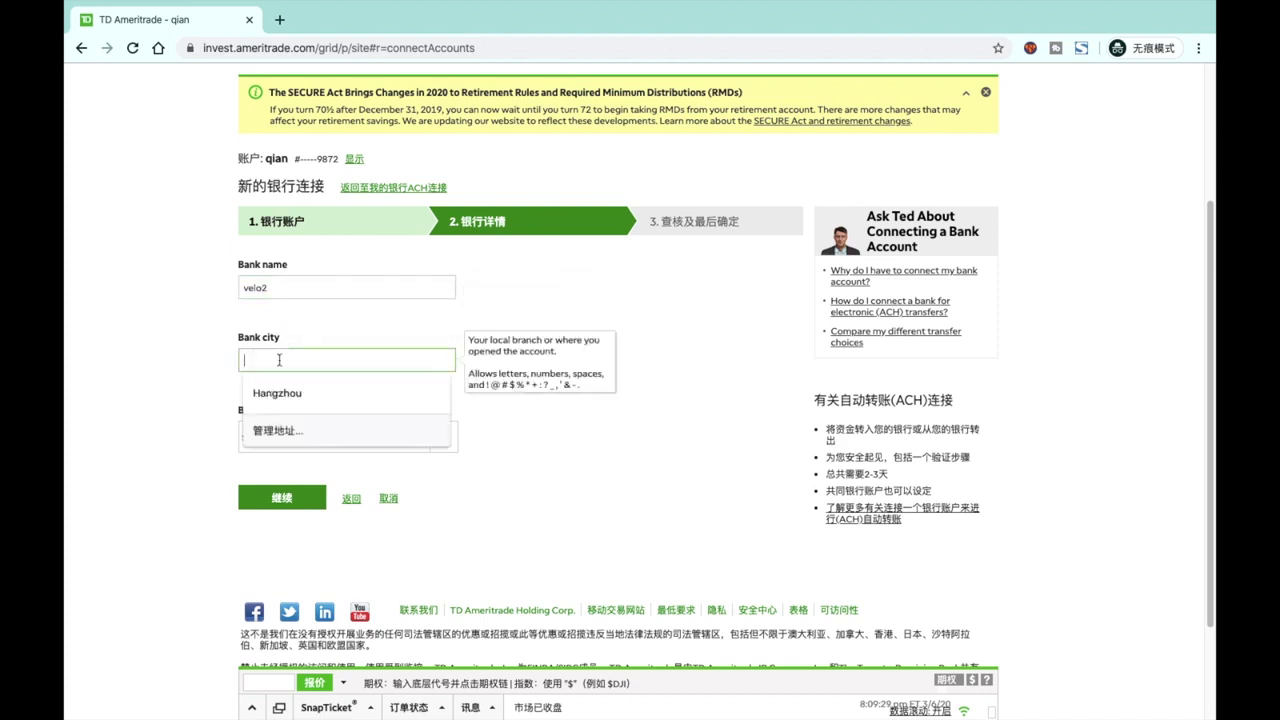
{"action": "scroll", "coordinate": [279, 360], "scroll_direction": "down", "scroll_amount": 1}
{"action": "type", "text": "el"}
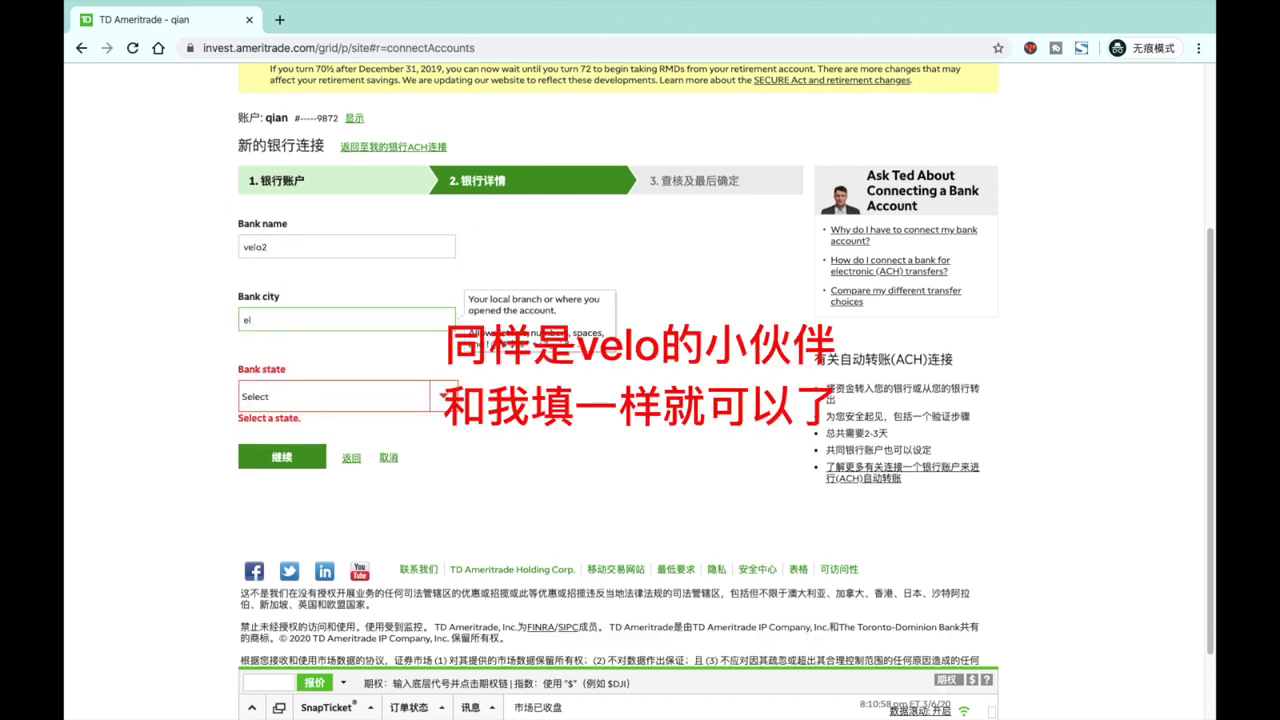
{"action": "type", "text": " monte"}
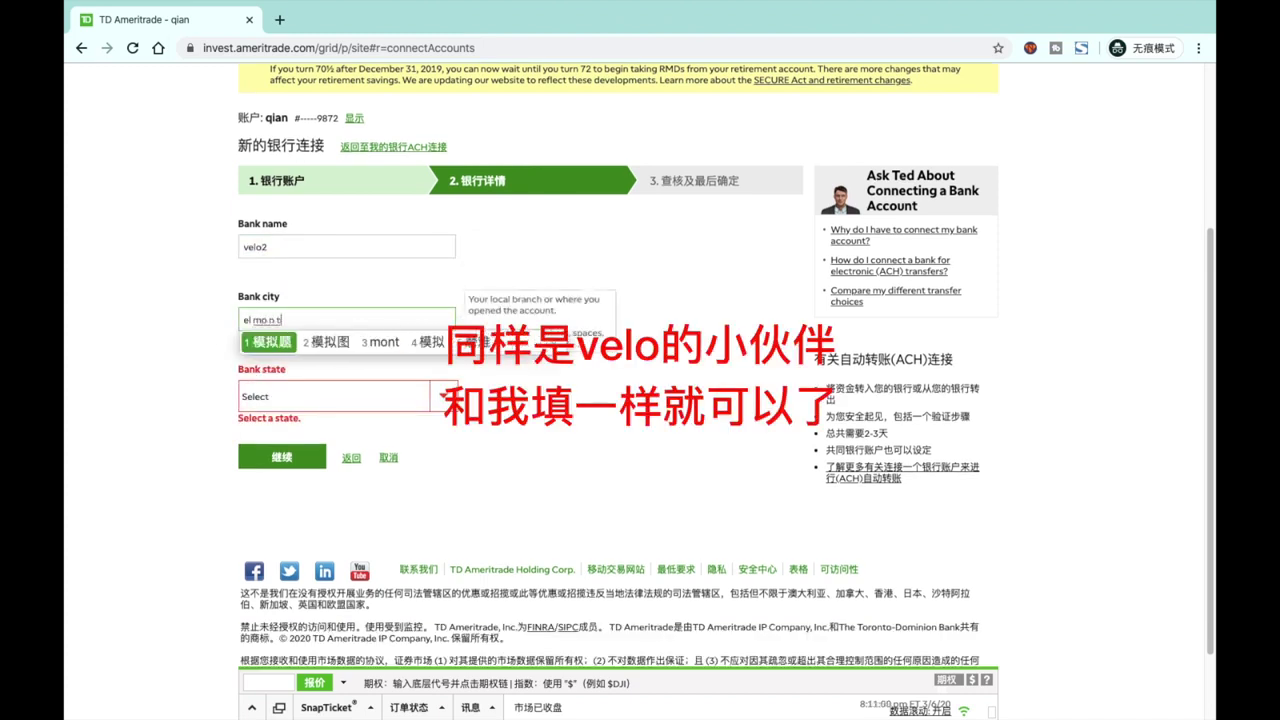
{"action": "left_click", "coordinate": [300, 396]}
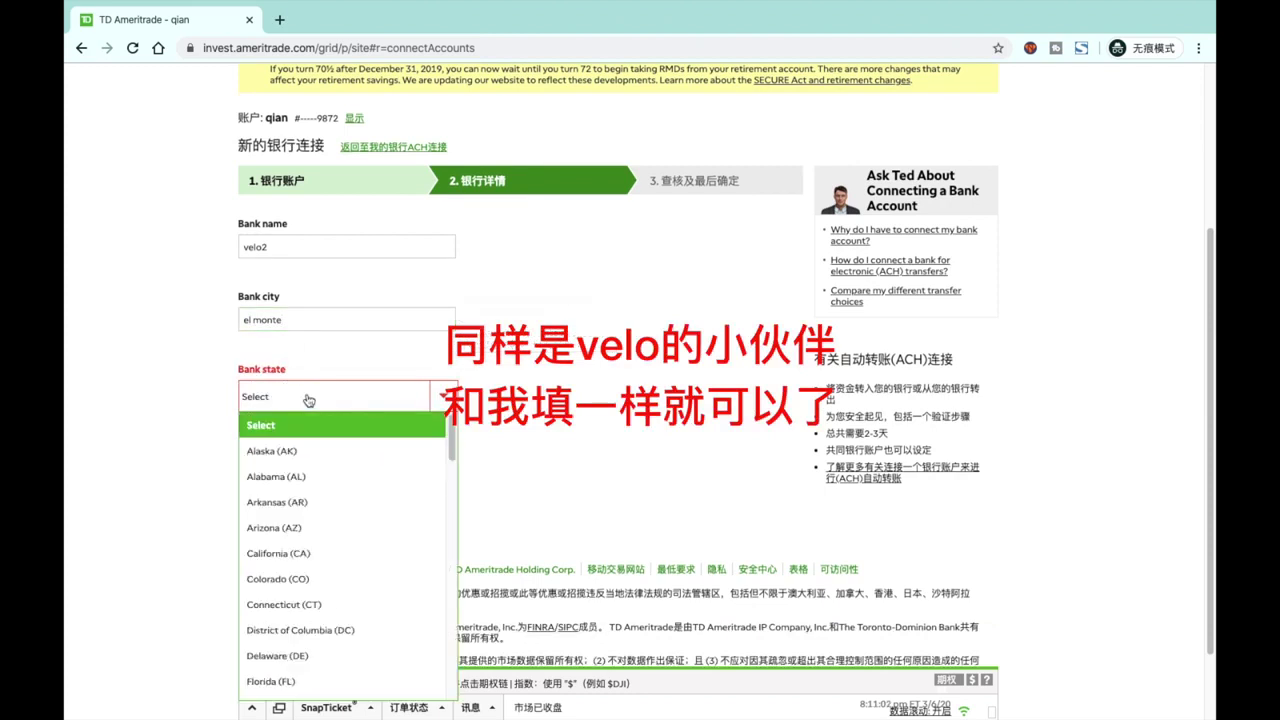
{"action": "scroll", "coordinate": [314, 545], "scroll_direction": "down", "scroll_amount": 1}
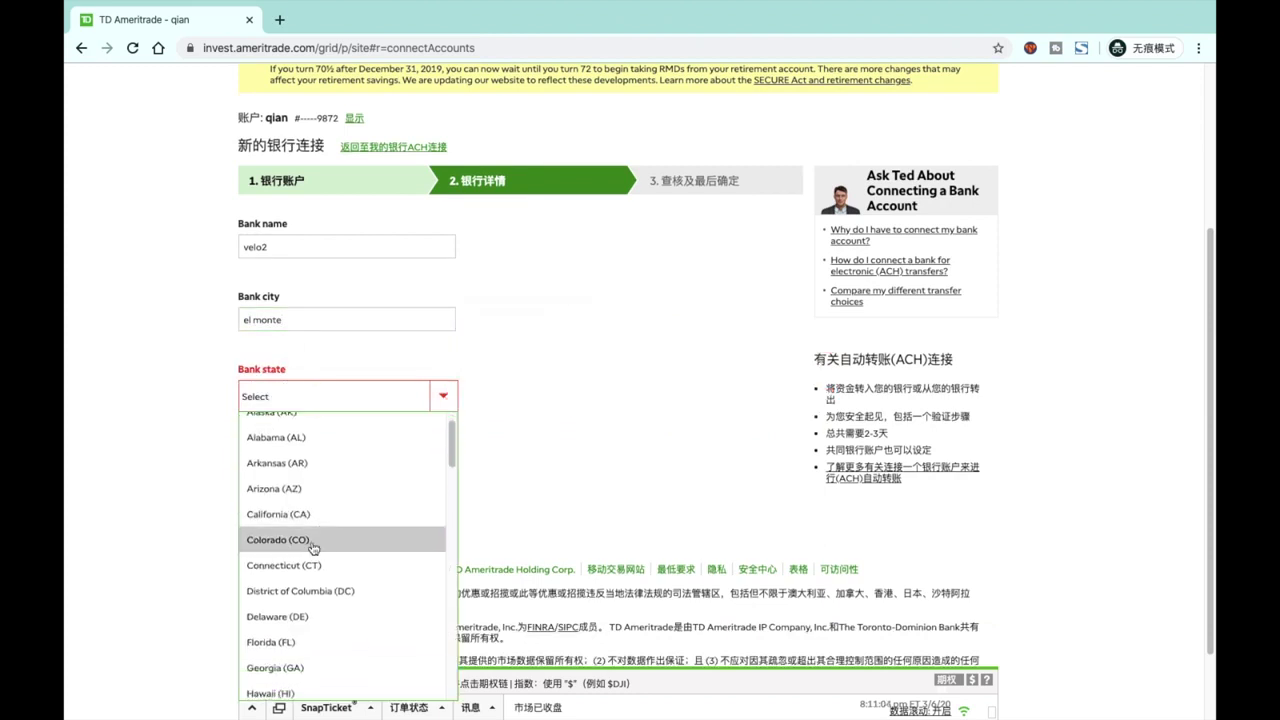
{"action": "left_click", "coordinate": [288, 518]}
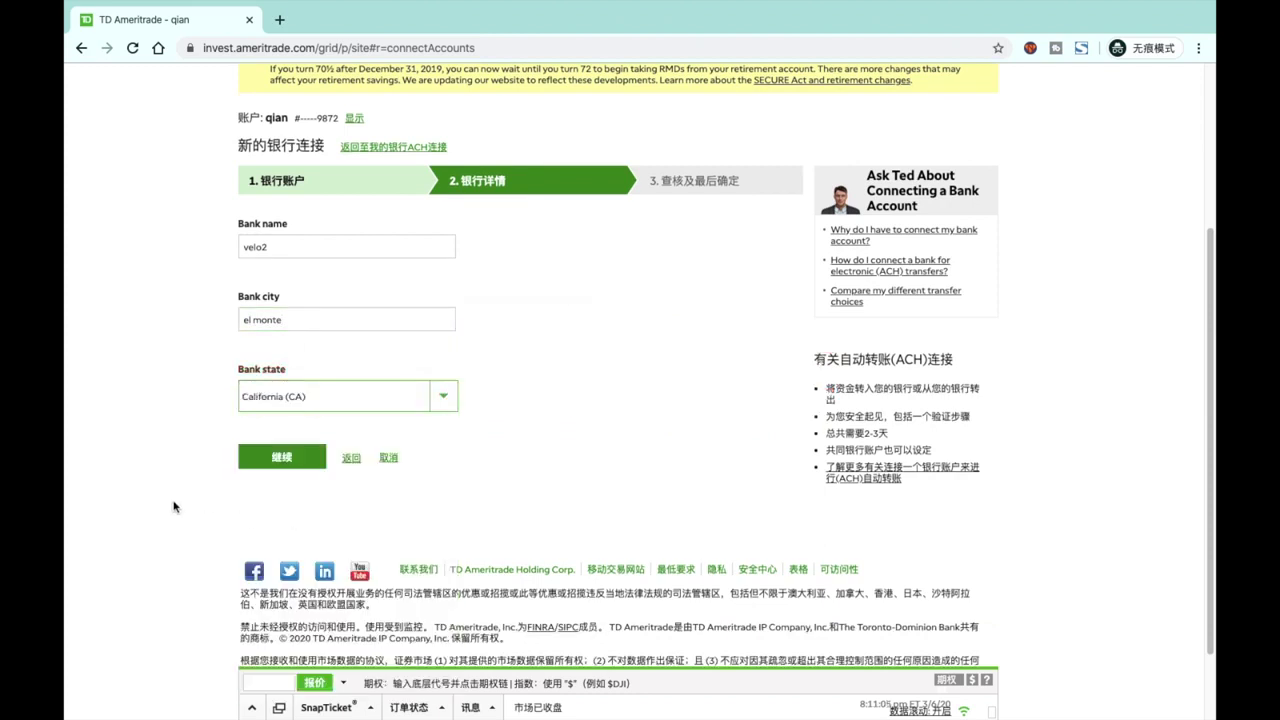
{"action": "left_click", "coordinate": [294, 458]}
{"action": "scroll", "coordinate": [296, 457], "scroll_direction": "down", "scroll_amount": 4}
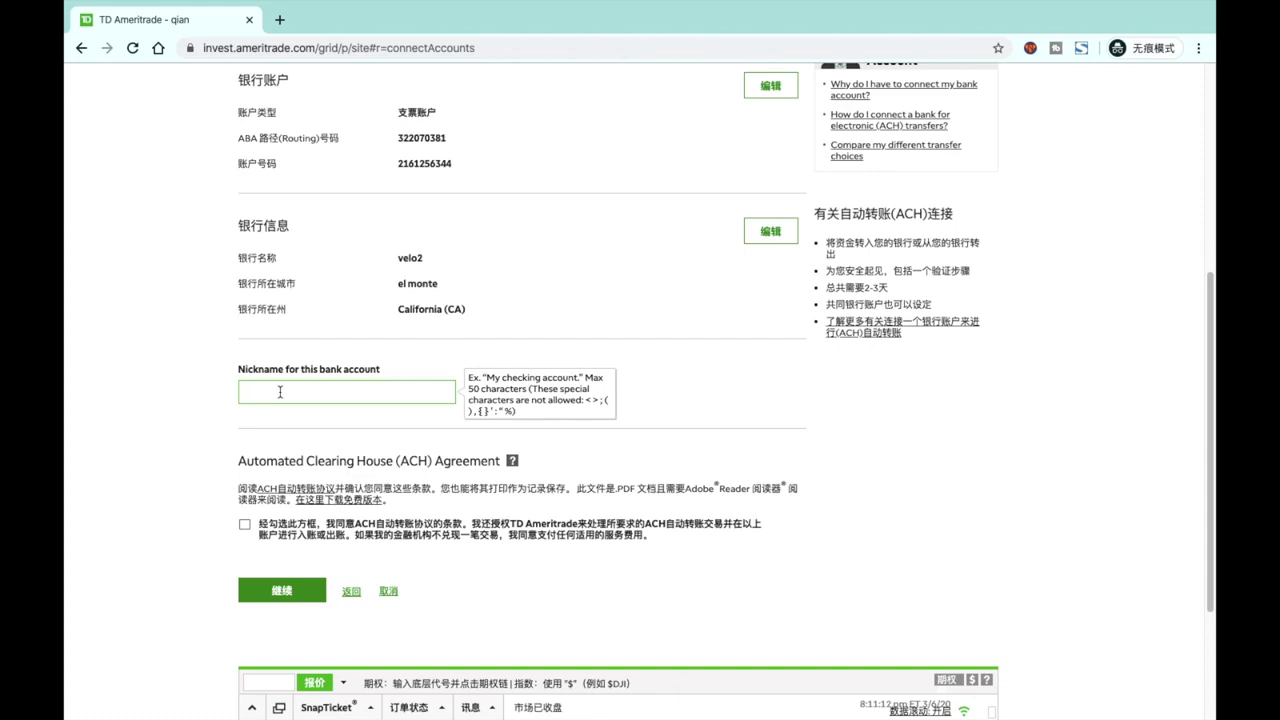
Step: Return to the bank details step and replace the bank name with 'east west bank'
{"action": "type", "text": "velo"}
{"action": "left_click", "coordinate": [178, 380]}
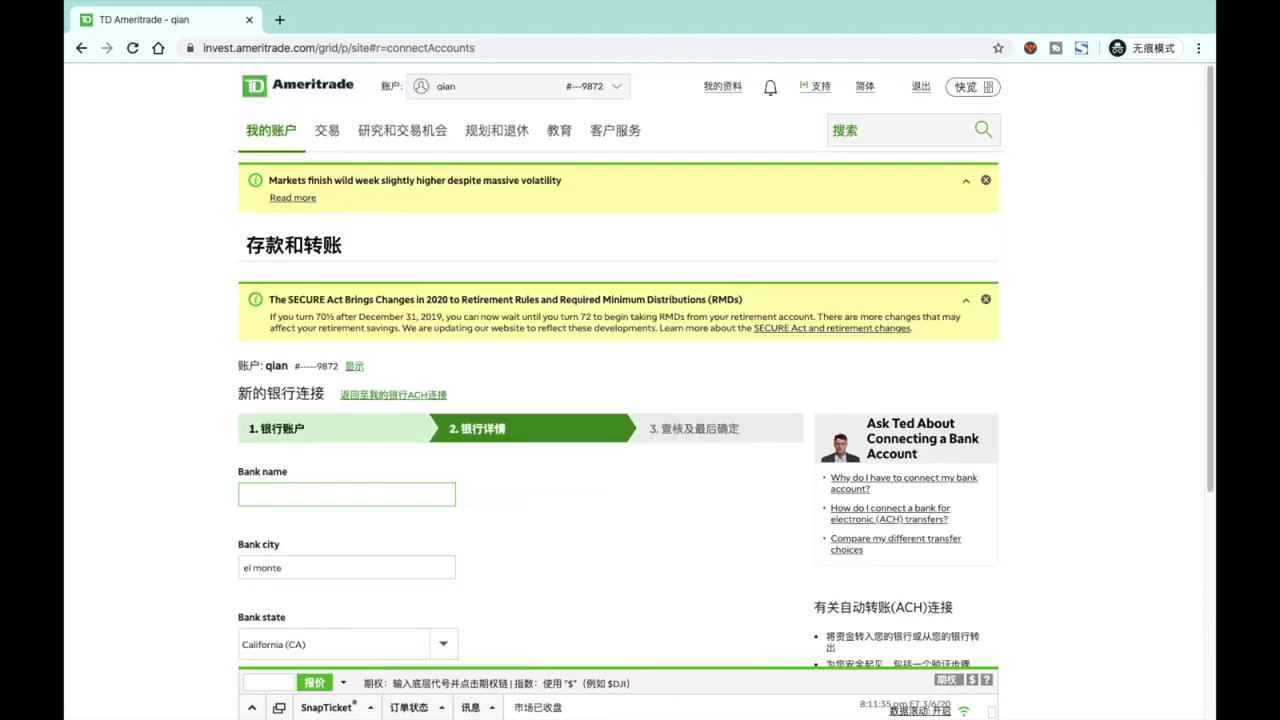
{"action": "left_click", "coordinate": [155, 536]}
{"action": "left_click", "coordinate": [277, 491]}
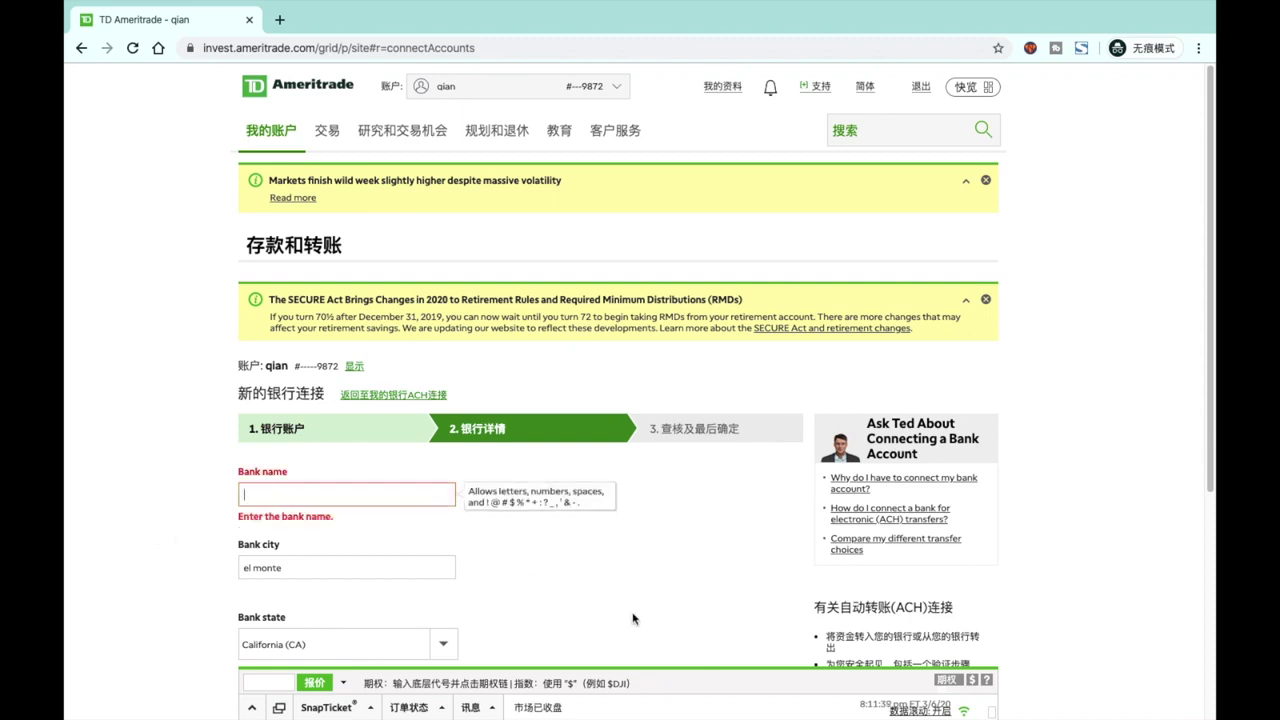
{"action": "type", "text": "east w"}
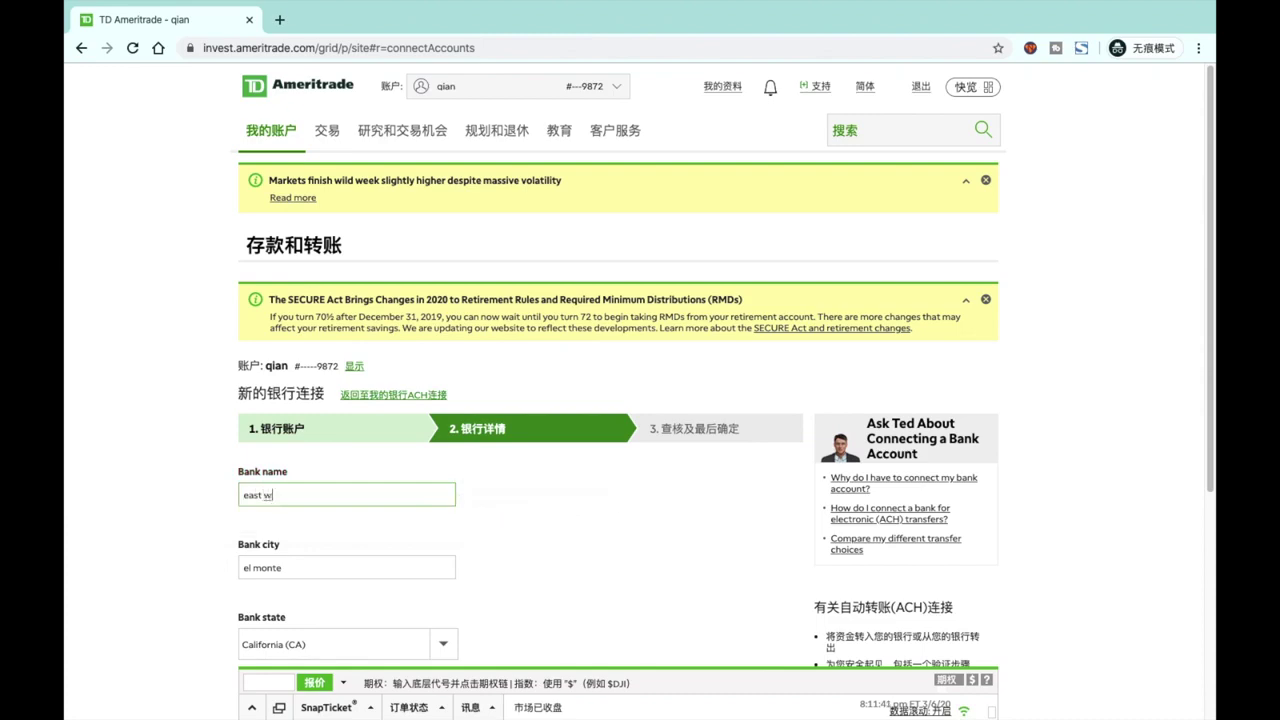
{"action": "type", "text": "est ban"}
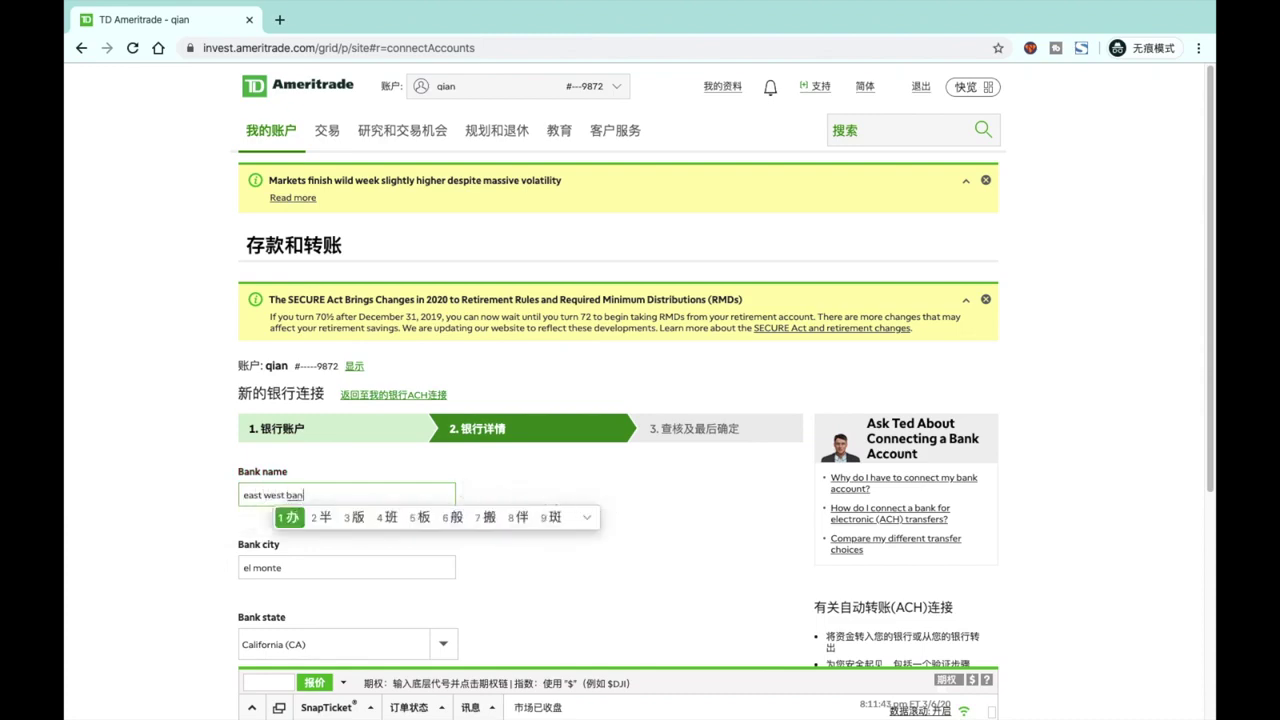
{"action": "type", "text": "k"}
{"action": "key", "text": "Return"}
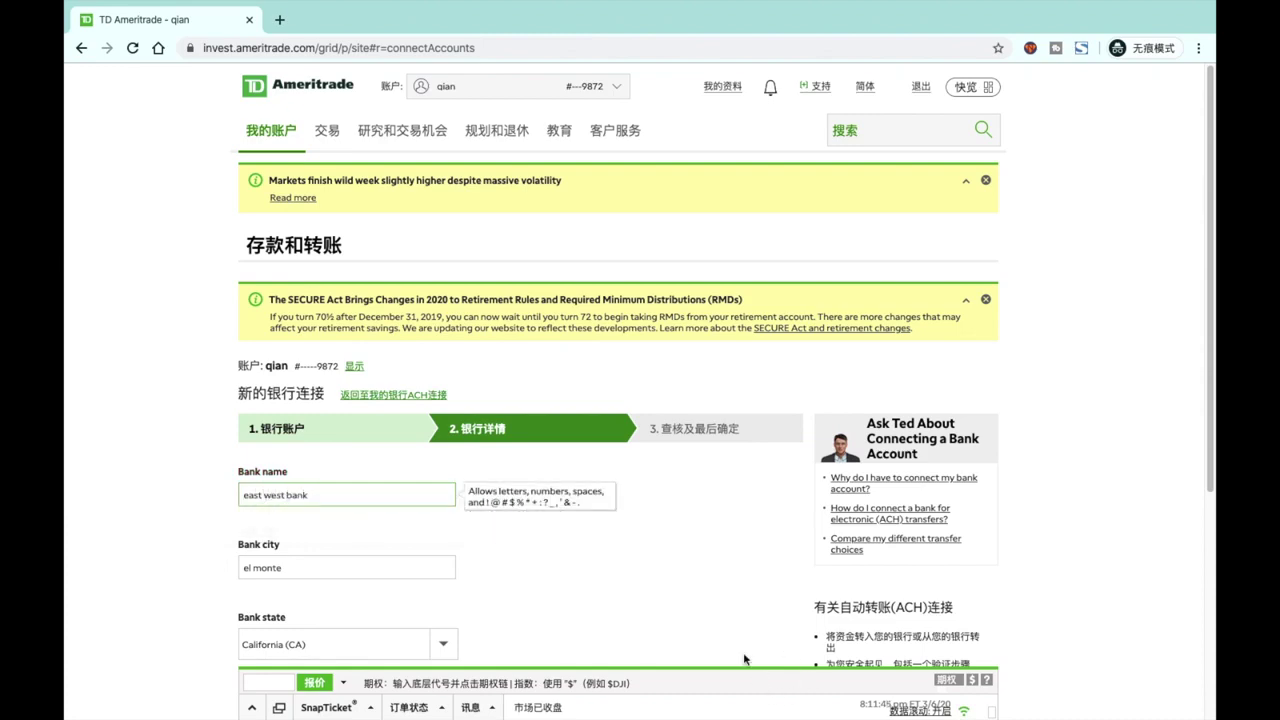
{"action": "scroll", "coordinate": [744, 659], "scroll_direction": "down", "scroll_amount": 3}
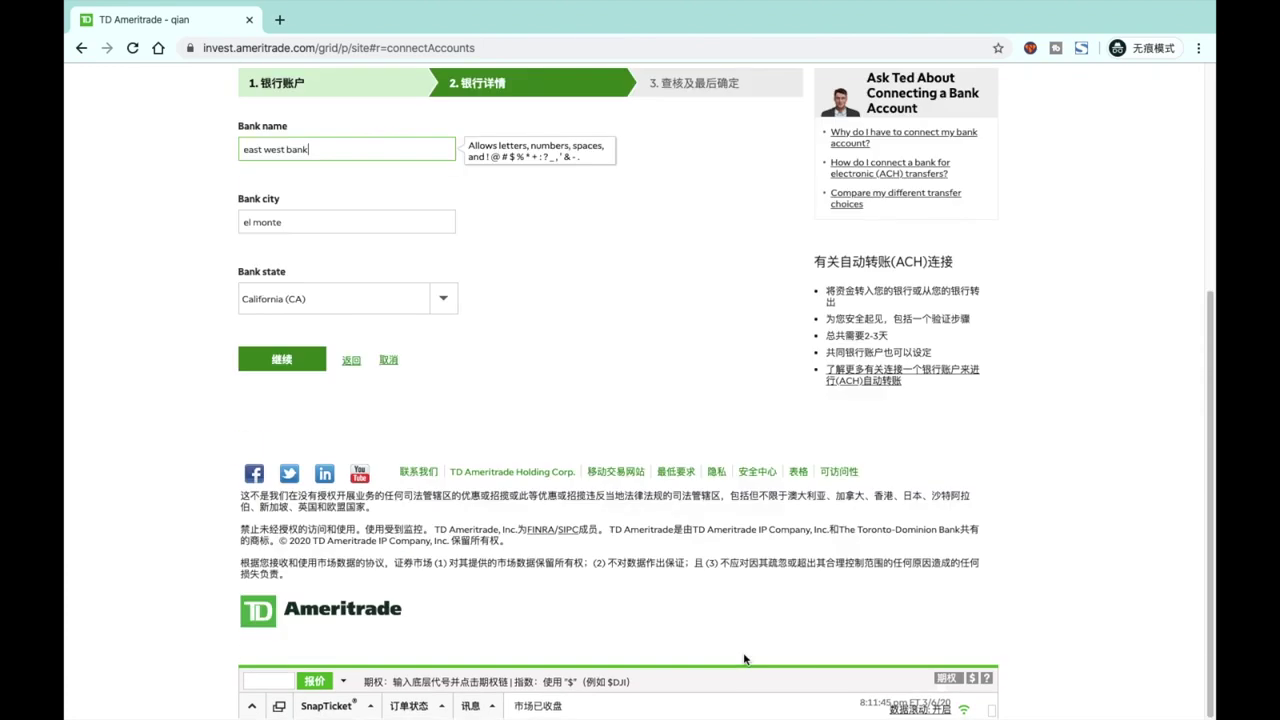
Step: Continue with east west bank, enter the nickname 'velo2', accept the ACH agreement, and submit
{"action": "left_click", "coordinate": [268, 370]}
{"action": "scroll", "coordinate": [171, 459], "scroll_direction": "down", "scroll_amount": 3}
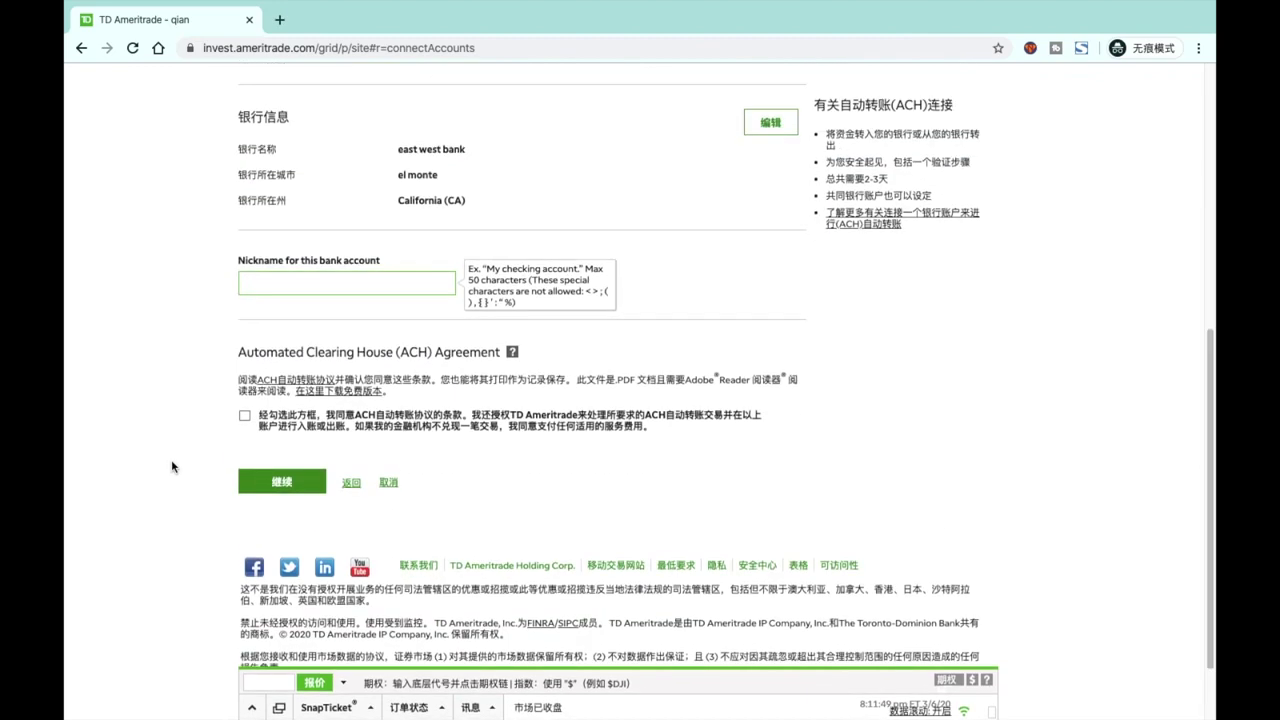
{"action": "type", "text": "velo"}
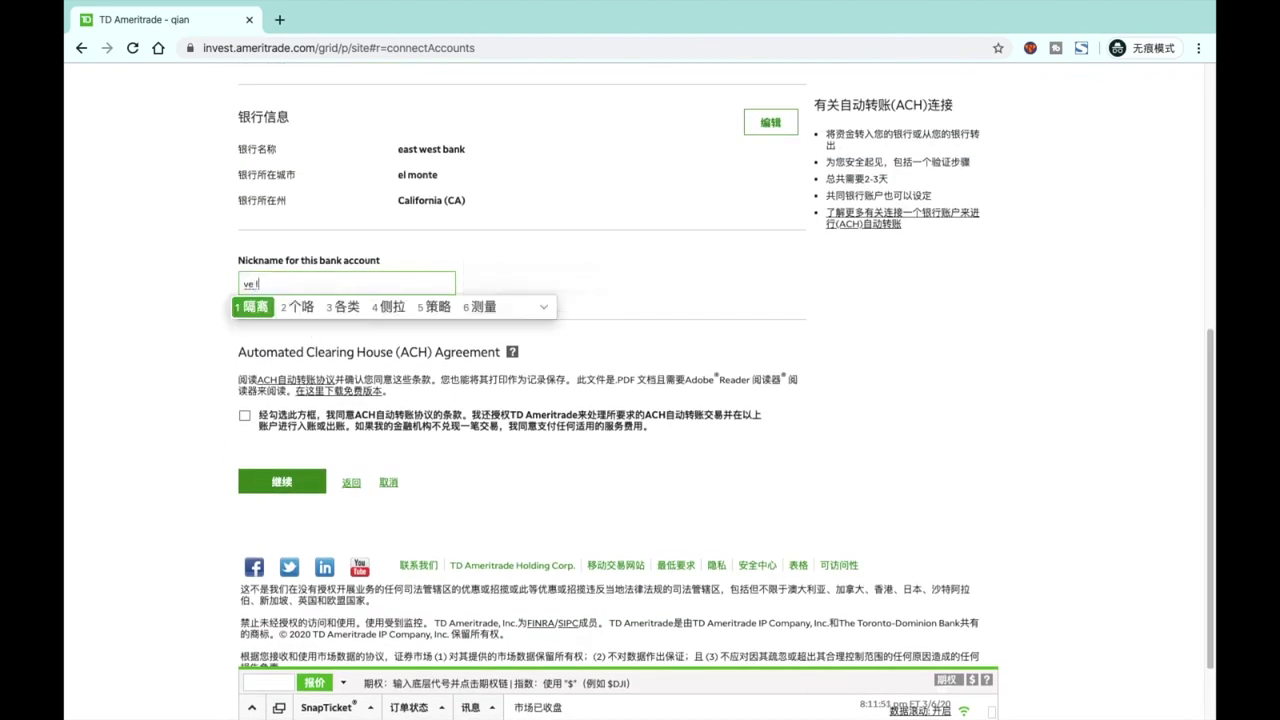
{"action": "key", "text": "Return"}
{"action": "type", "text": "2"}
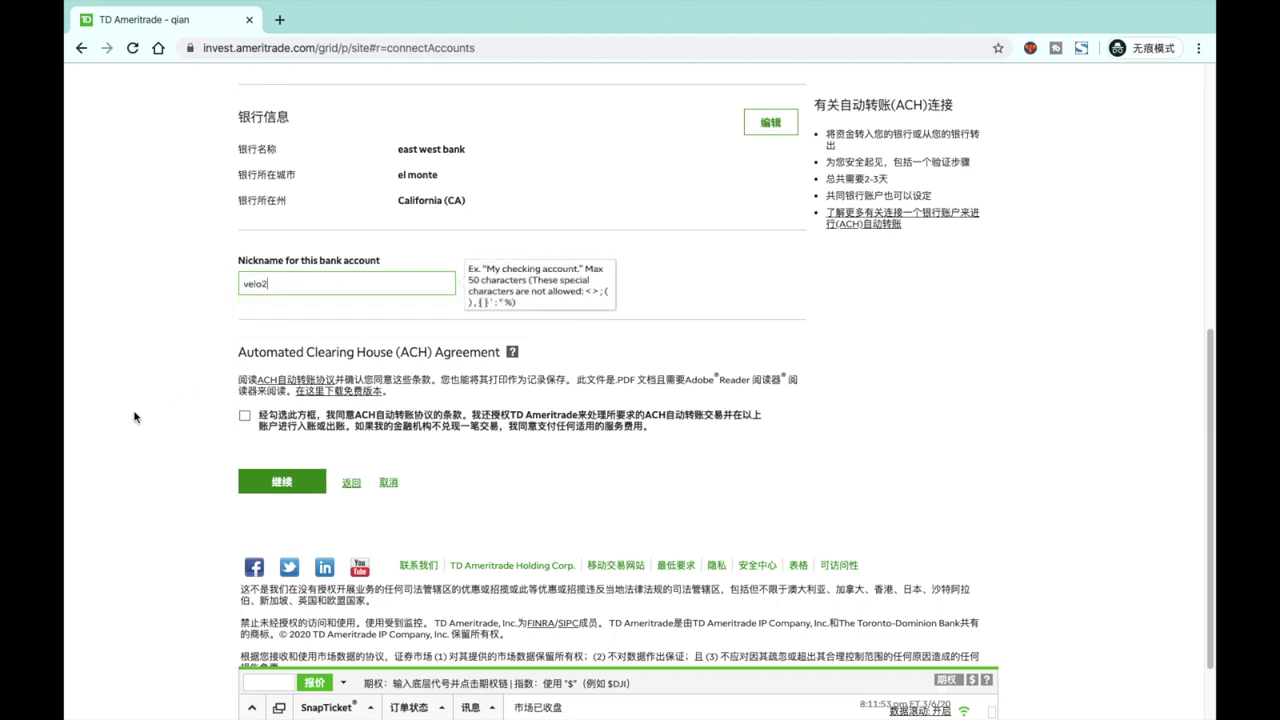
{"action": "left_click", "coordinate": [252, 440]}
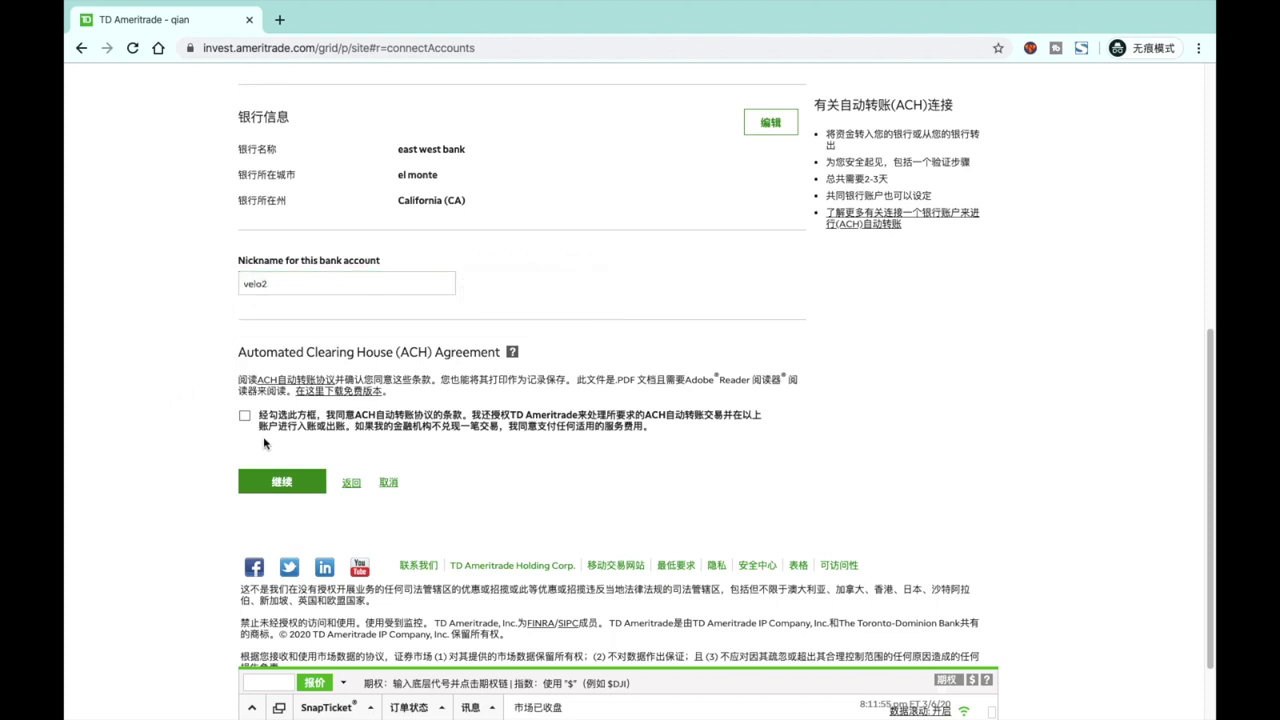
{"action": "left_click", "coordinate": [244, 416]}
{"action": "left_click", "coordinate": [279, 486]}
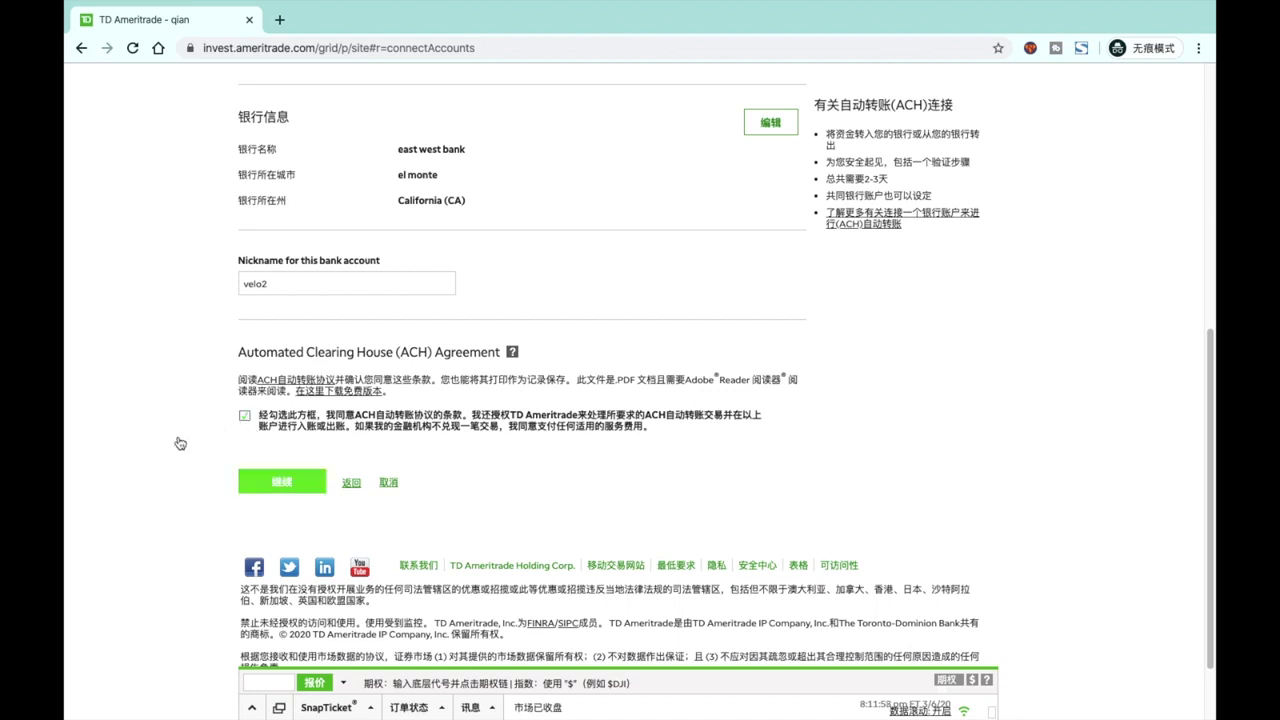
Step: Get the security code by text and submit the received code for verification
{"action": "scroll", "coordinate": [178, 461], "scroll_direction": "down", "scroll_amount": 1}
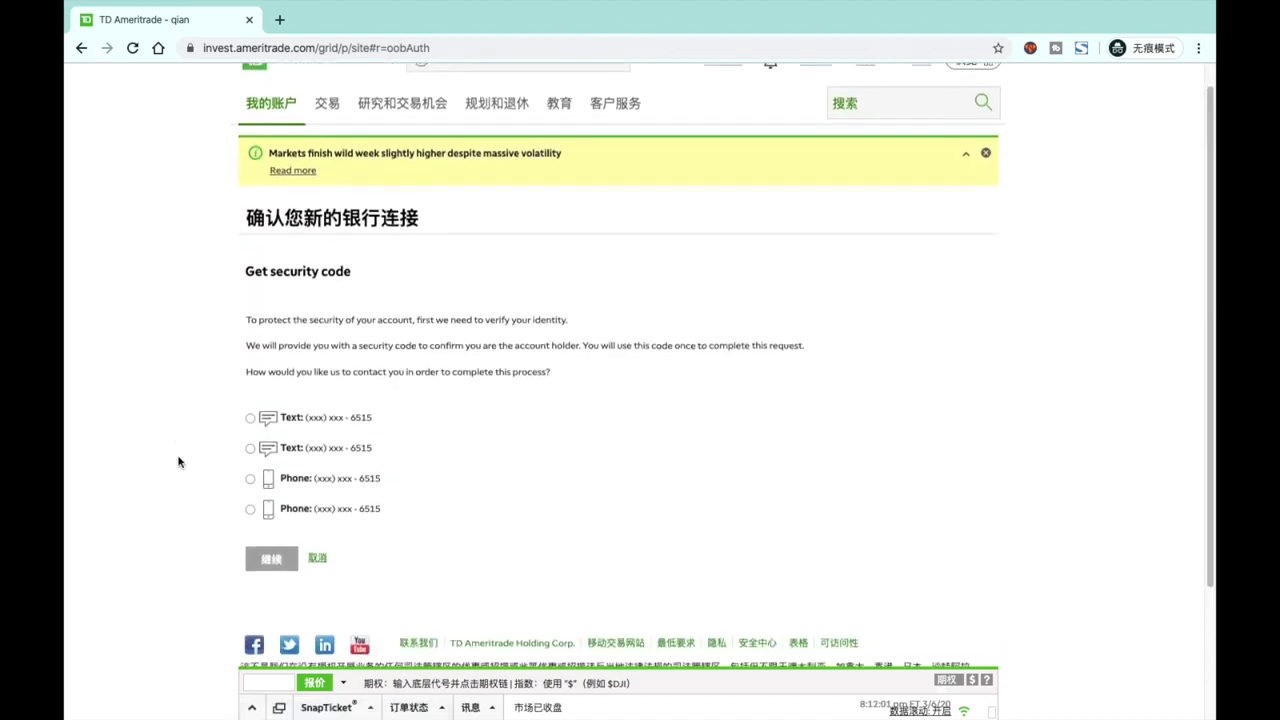
{"action": "left_click", "coordinate": [250, 408]}
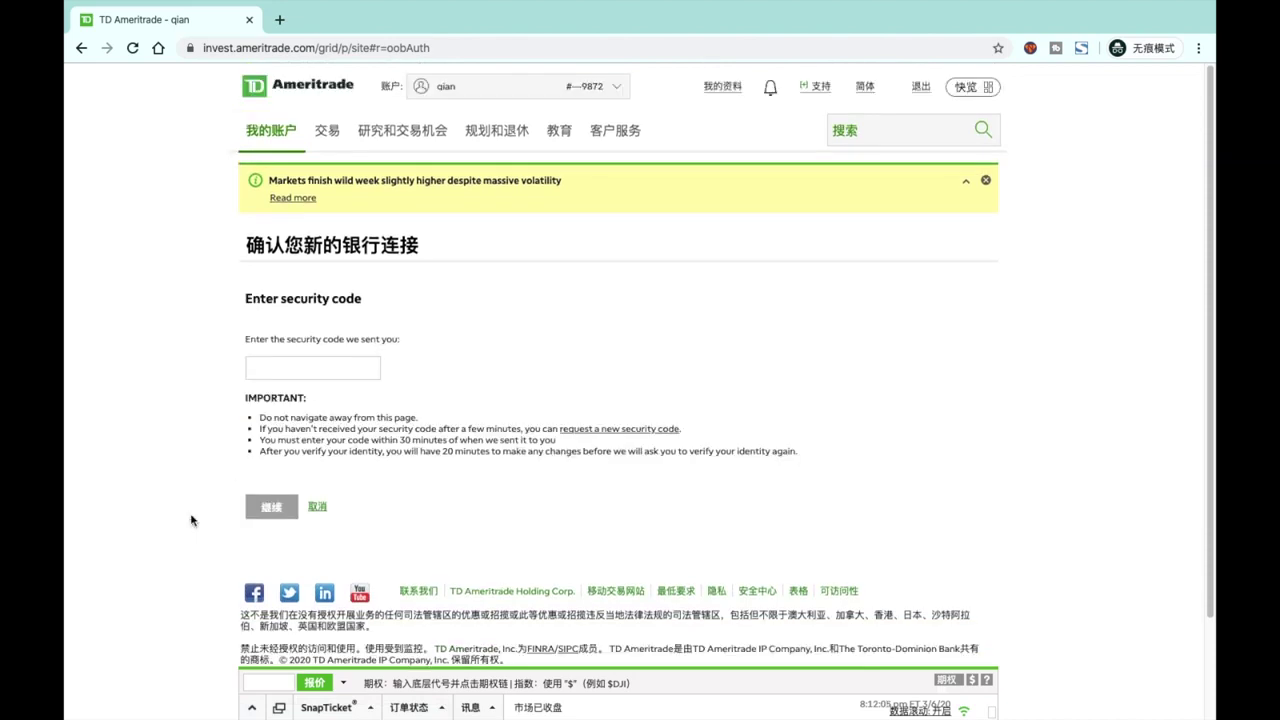
{"action": "scroll", "coordinate": [193, 522], "scroll_direction": "down", "scroll_amount": 1}
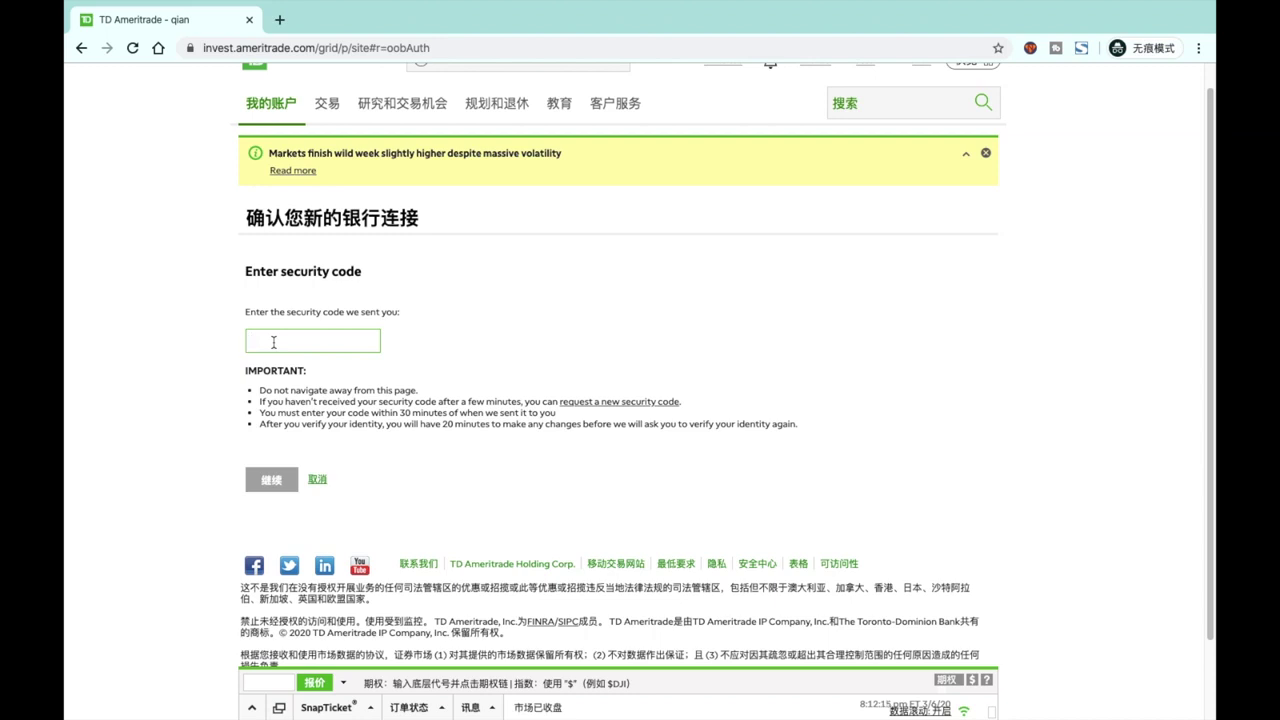
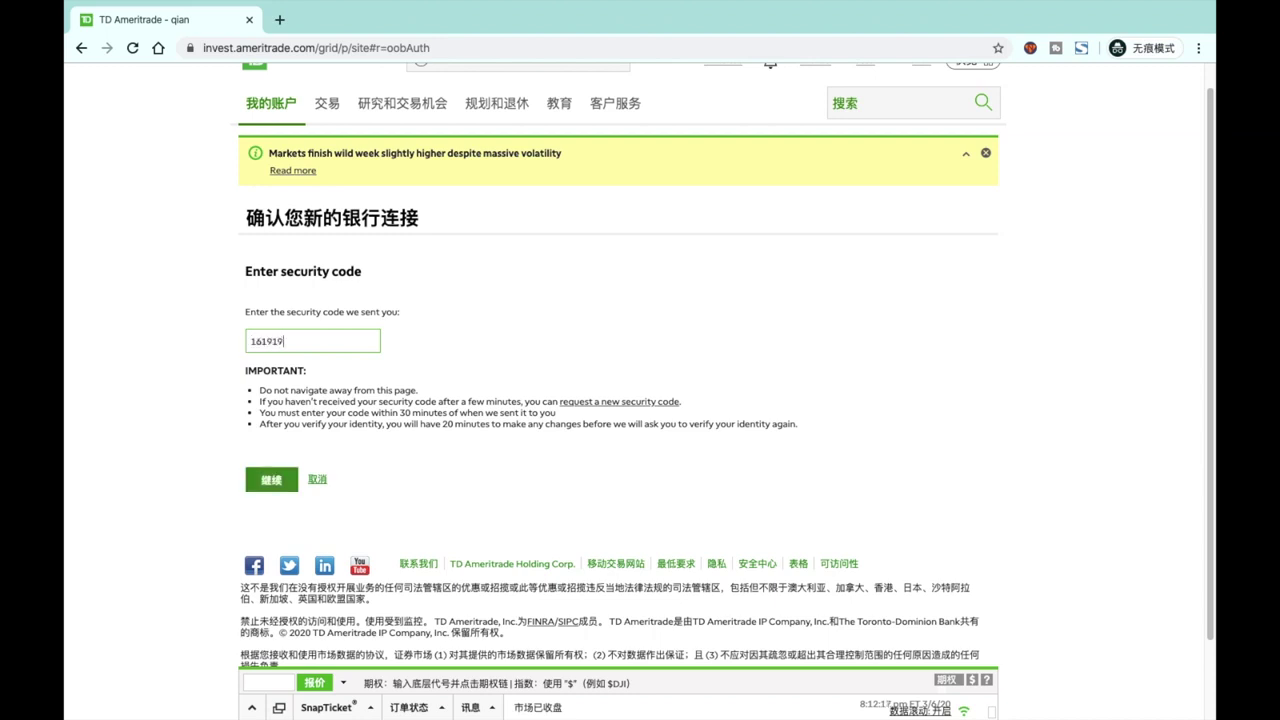
{"action": "left_click", "coordinate": [265, 479]}
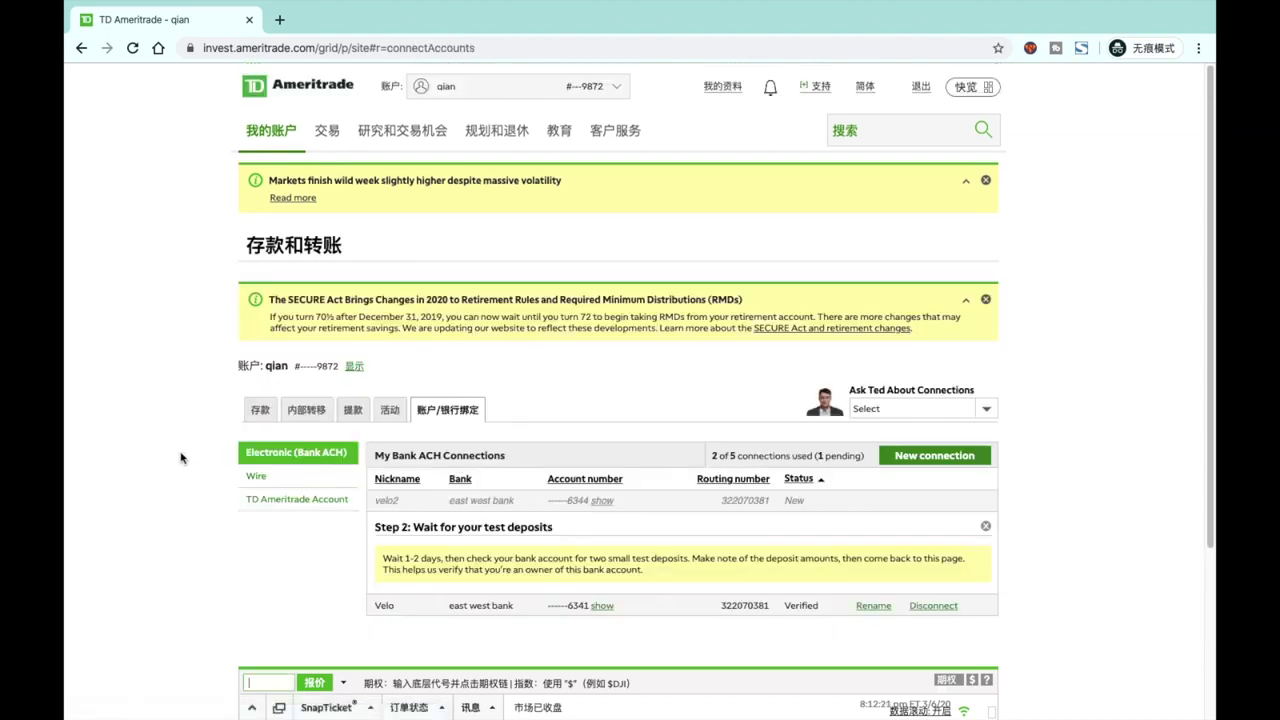
Step: Translate the bank connections page into Chinese from the right-click menu, retrying the failed translation
{"action": "scroll", "coordinate": [218, 485], "scroll_direction": "down", "scroll_amount": 2}
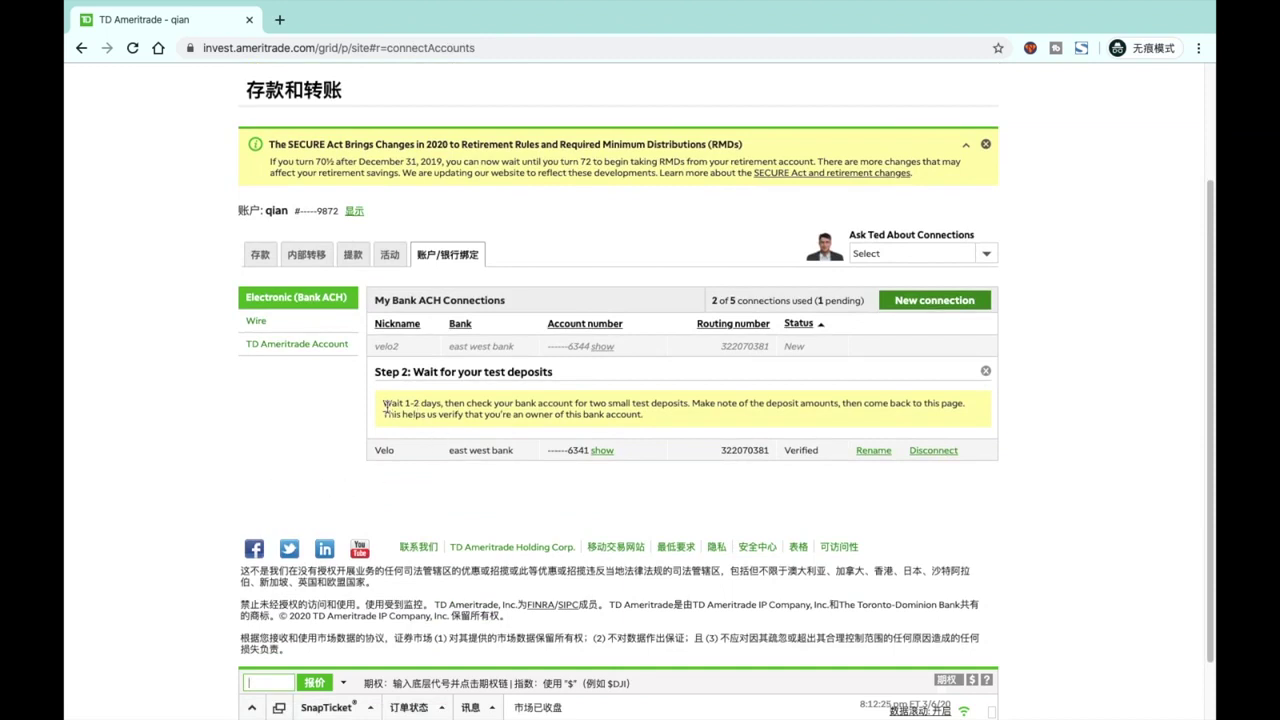
{"action": "left_click_drag", "start_coordinate": [383, 403], "coordinate": [643, 412]}
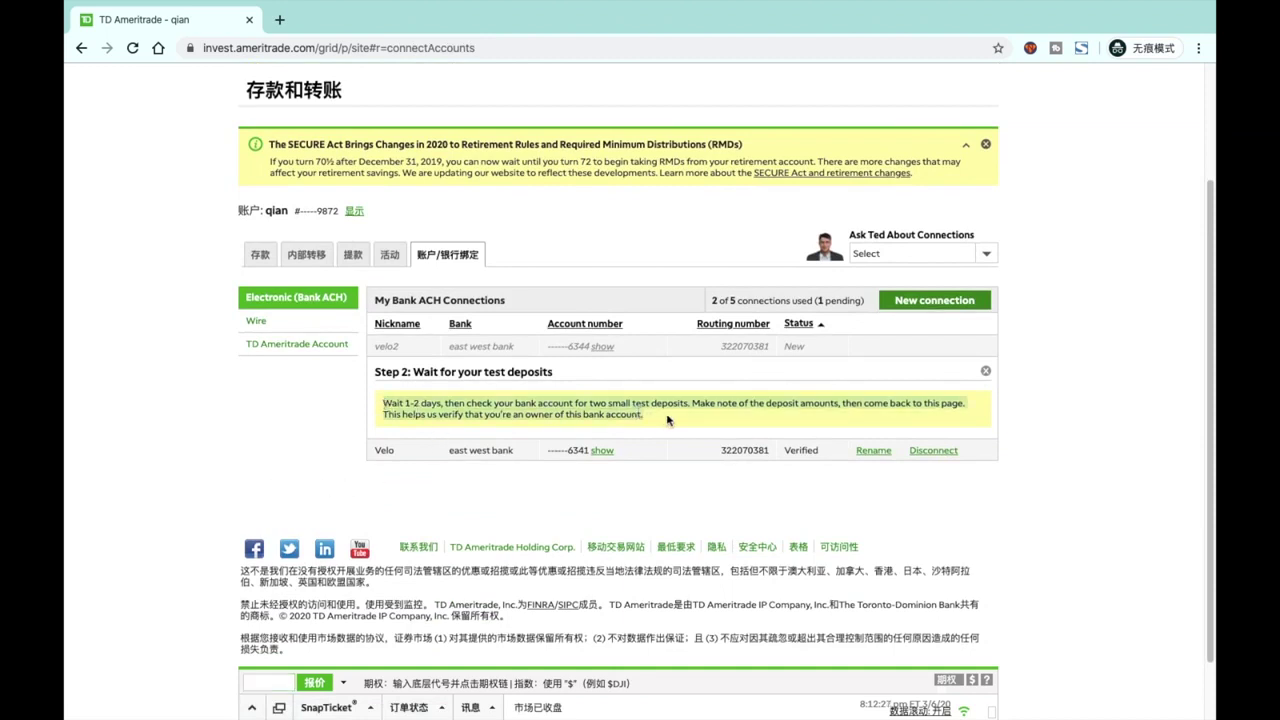
{"action": "right_click", "coordinate": [216, 430]}
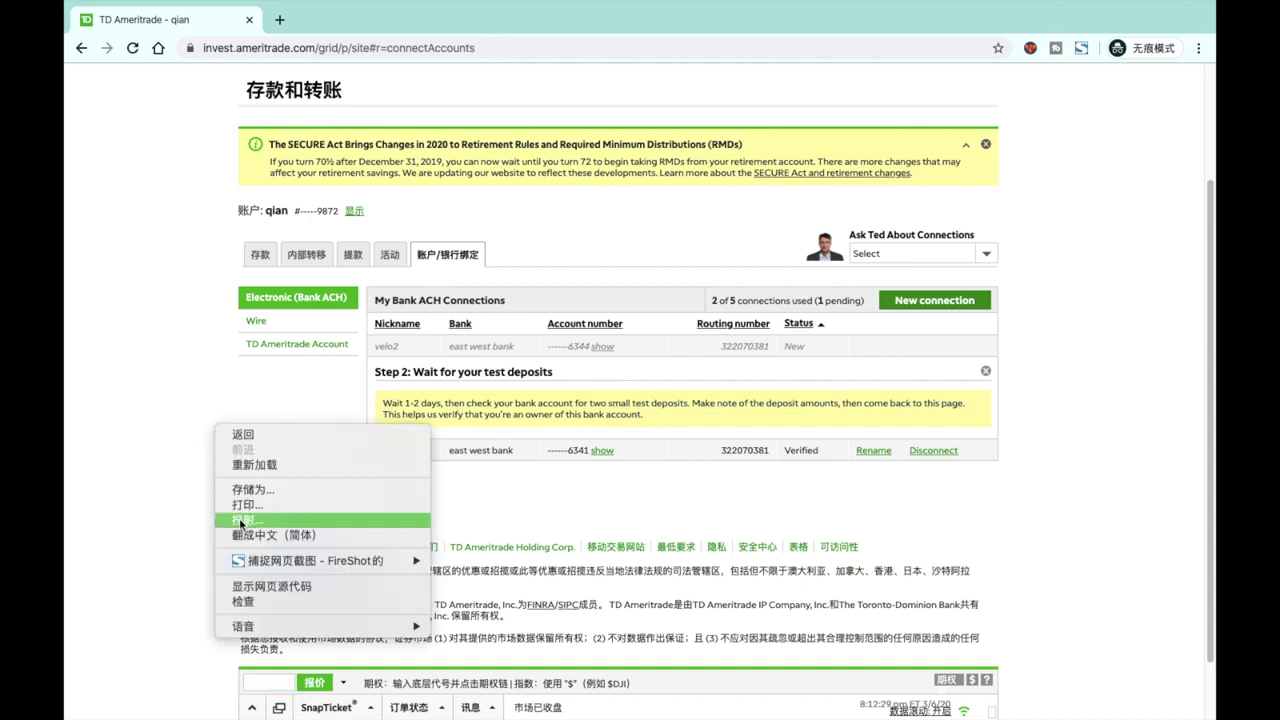
{"action": "left_click", "coordinate": [236, 535]}
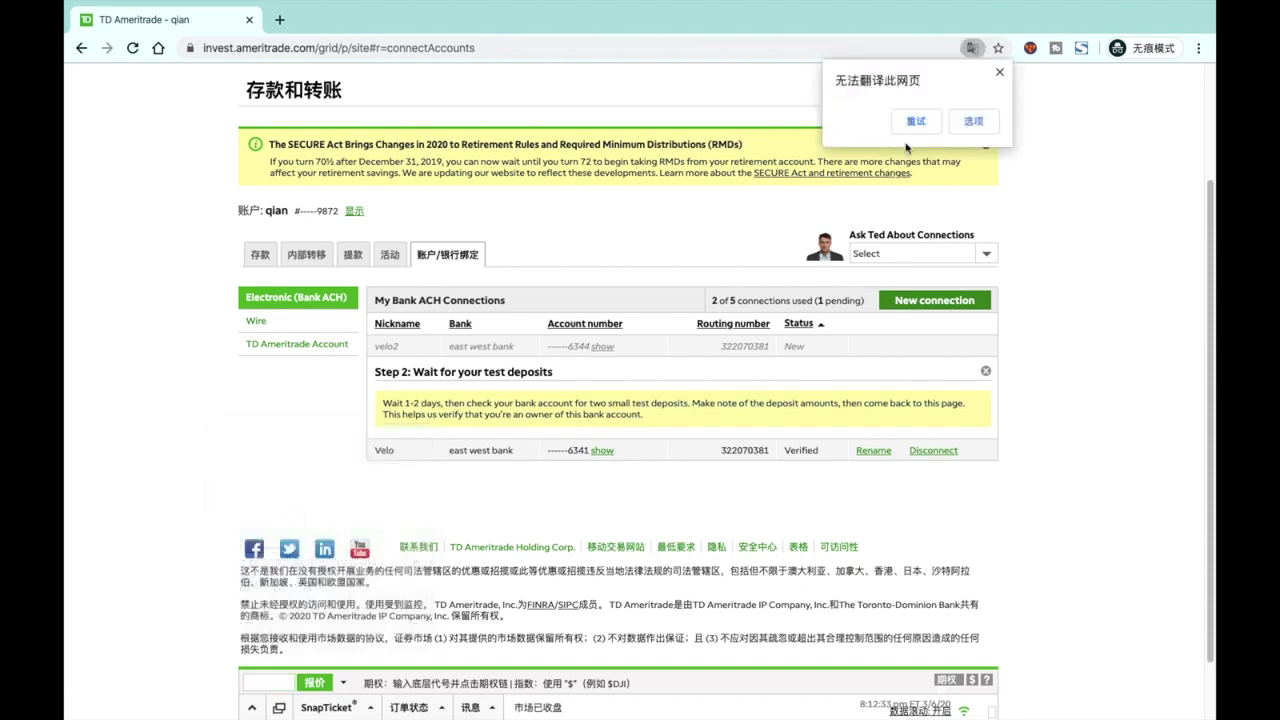
{"action": "left_click", "coordinate": [912, 124]}
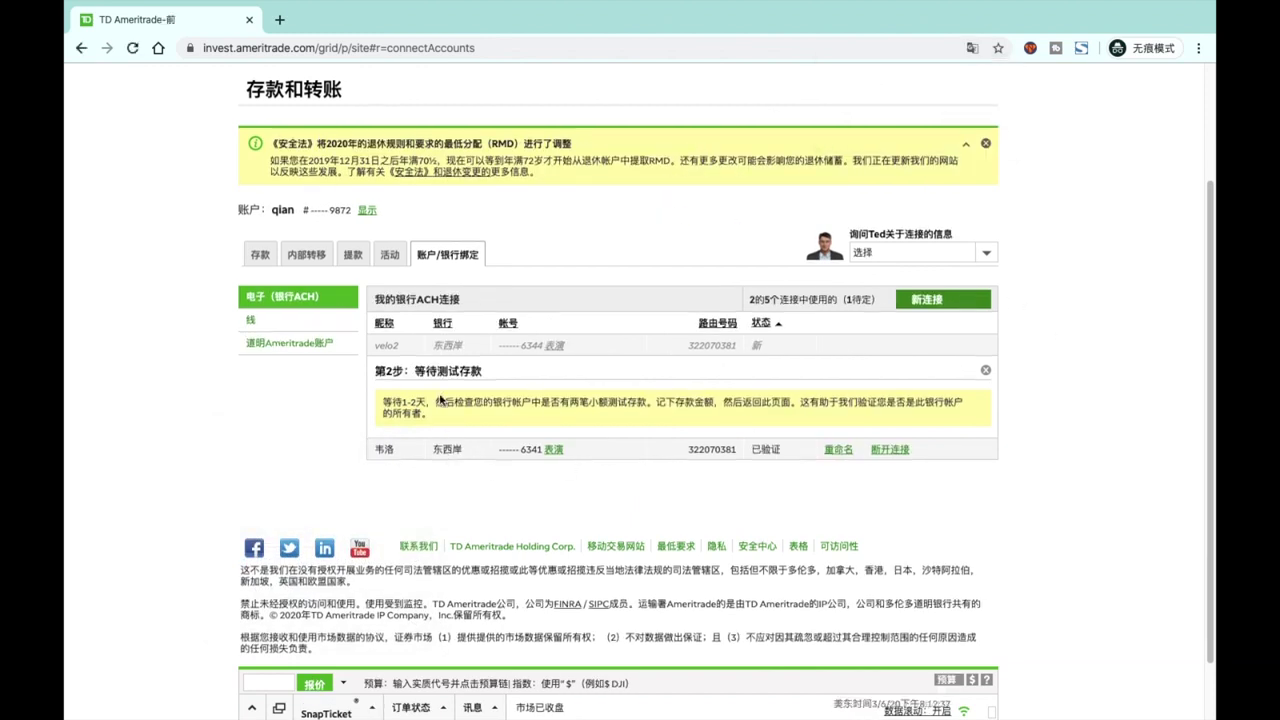
Step: Scroll through the bank connections page to read the Step 2 test-deposit notice for velo2
{"action": "scroll", "coordinate": [441, 380], "scroll_direction": "down", "scroll_amount": 1}
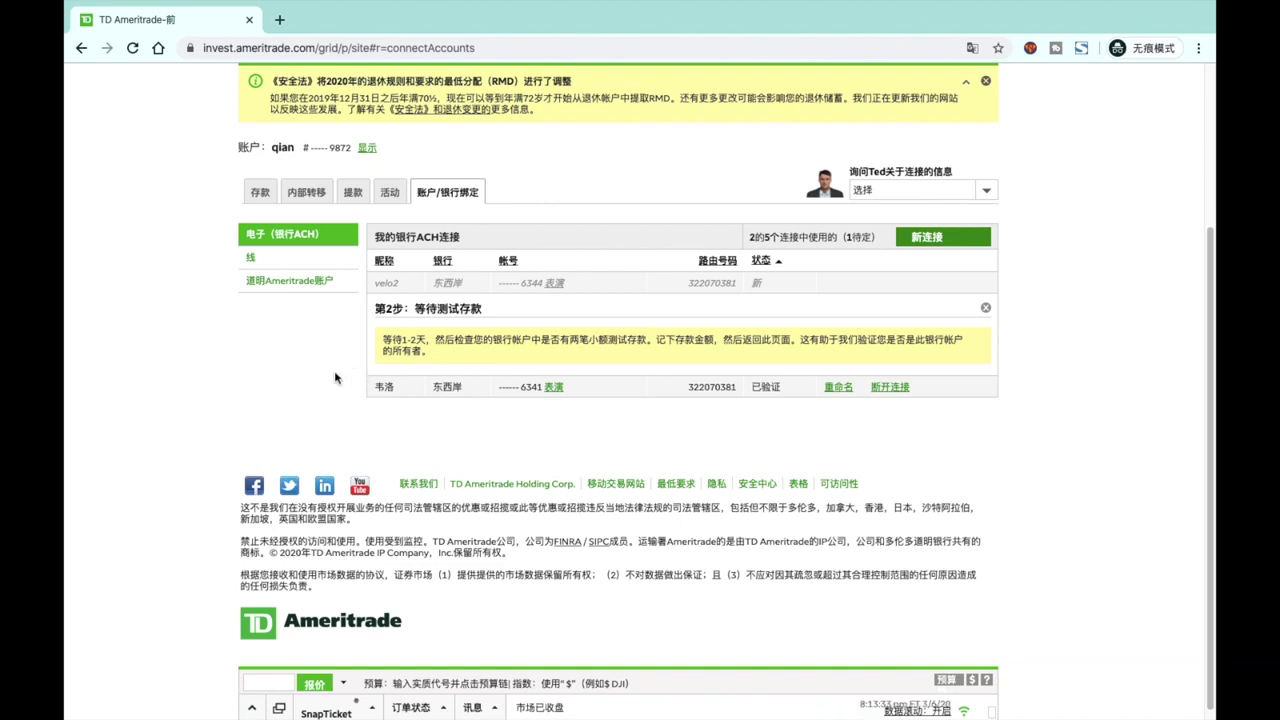
{"action": "scroll", "coordinate": [335, 378], "scroll_direction": "up", "scroll_amount": 1}
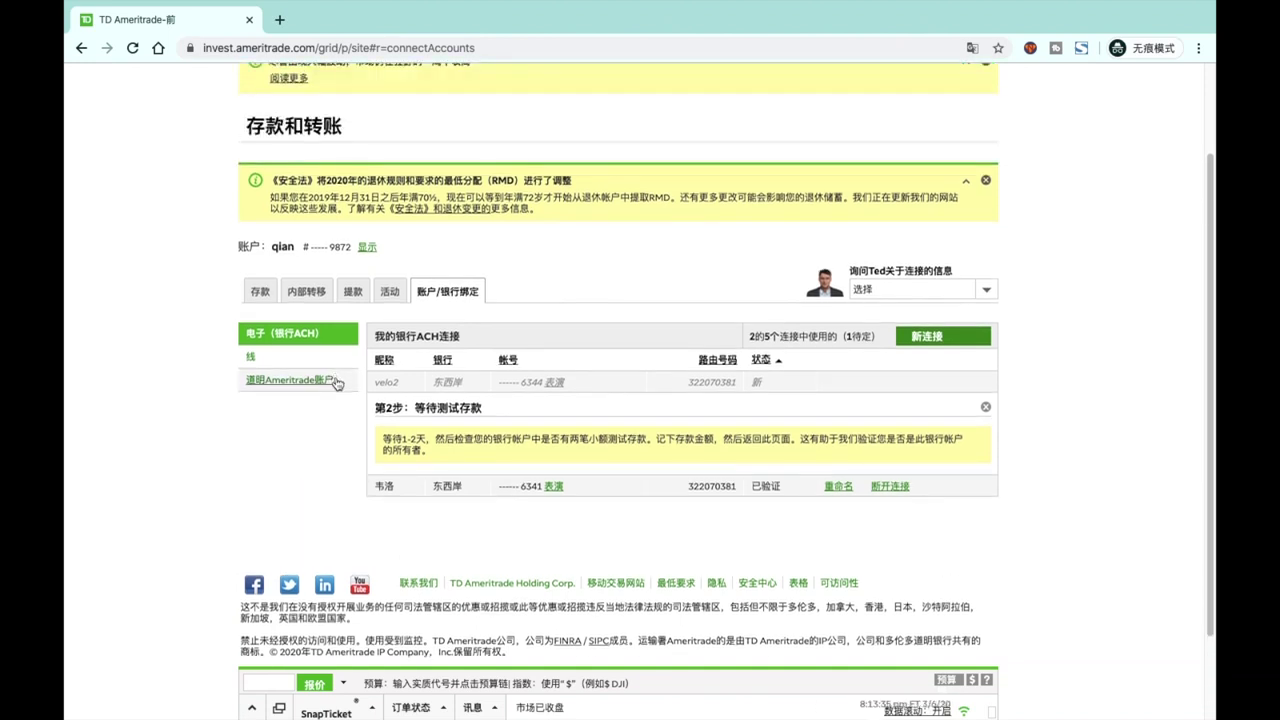
{"action": "scroll", "coordinate": [349, 458], "scroll_direction": "down", "scroll_amount": 1}
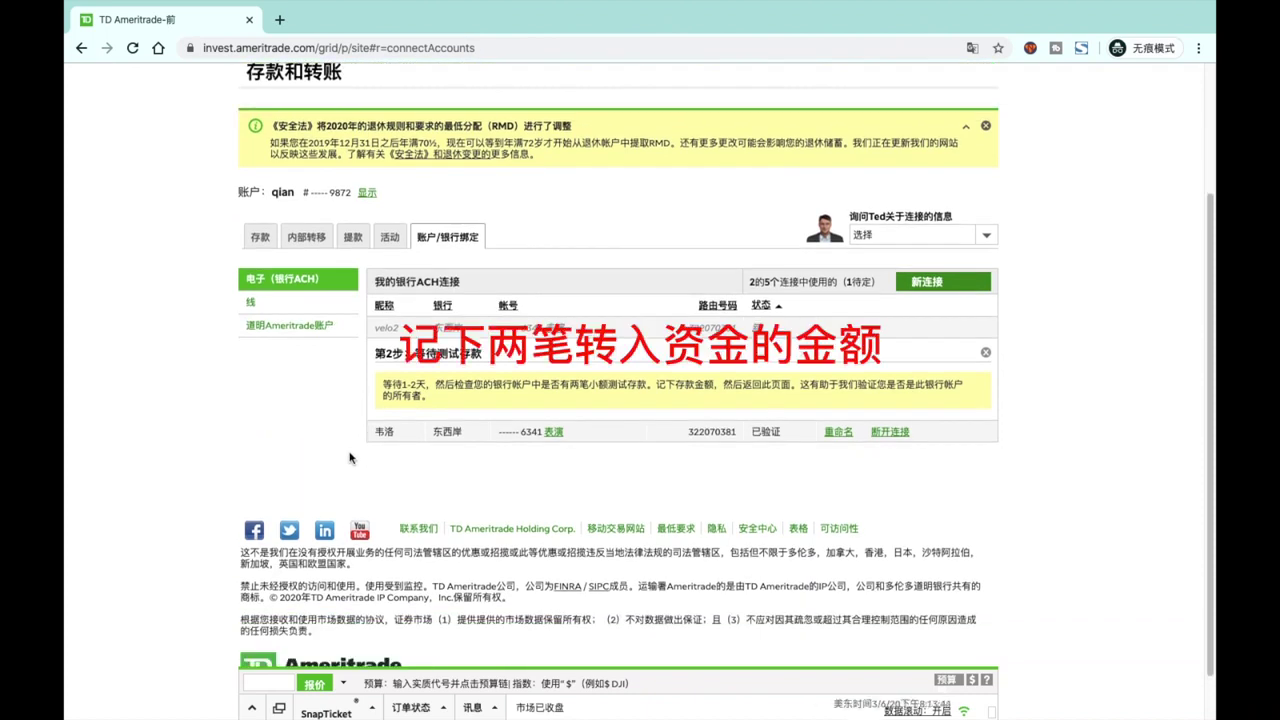
{"action": "scroll", "coordinate": [349, 458], "scroll_direction": "up", "scroll_amount": 3}
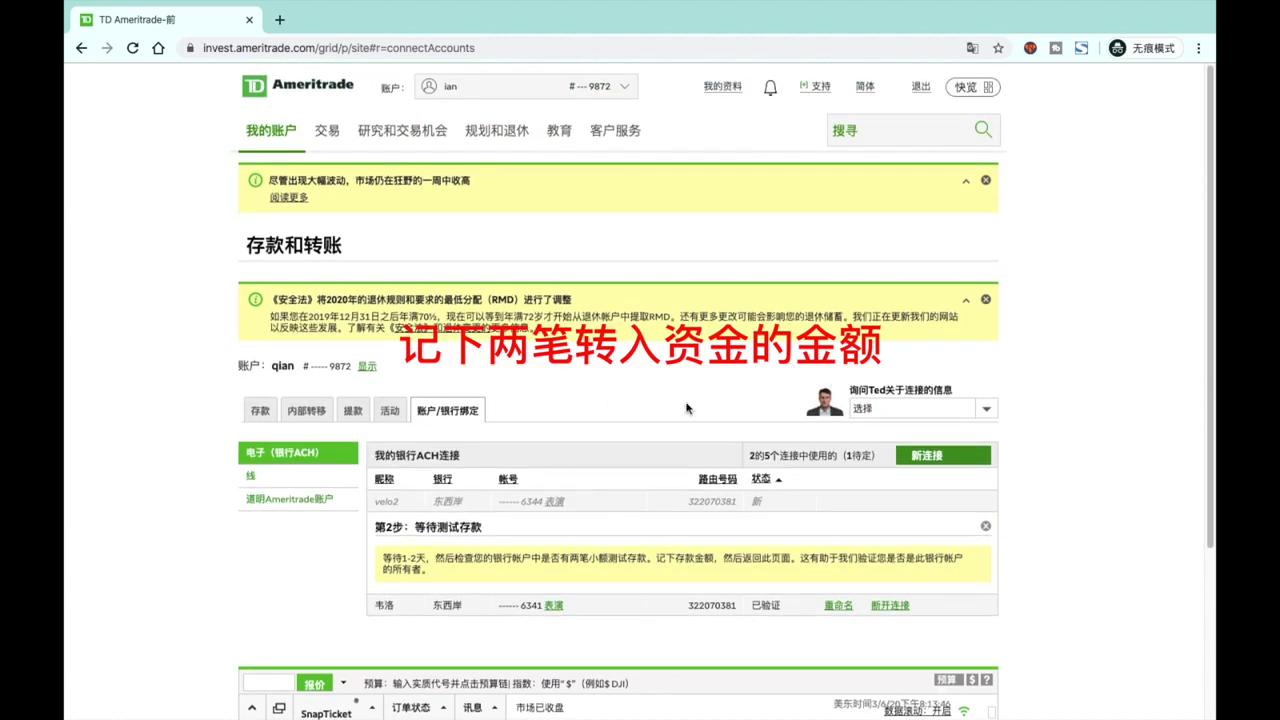
{"action": "scroll", "coordinate": [670, 412], "scroll_direction": "down", "scroll_amount": 3}
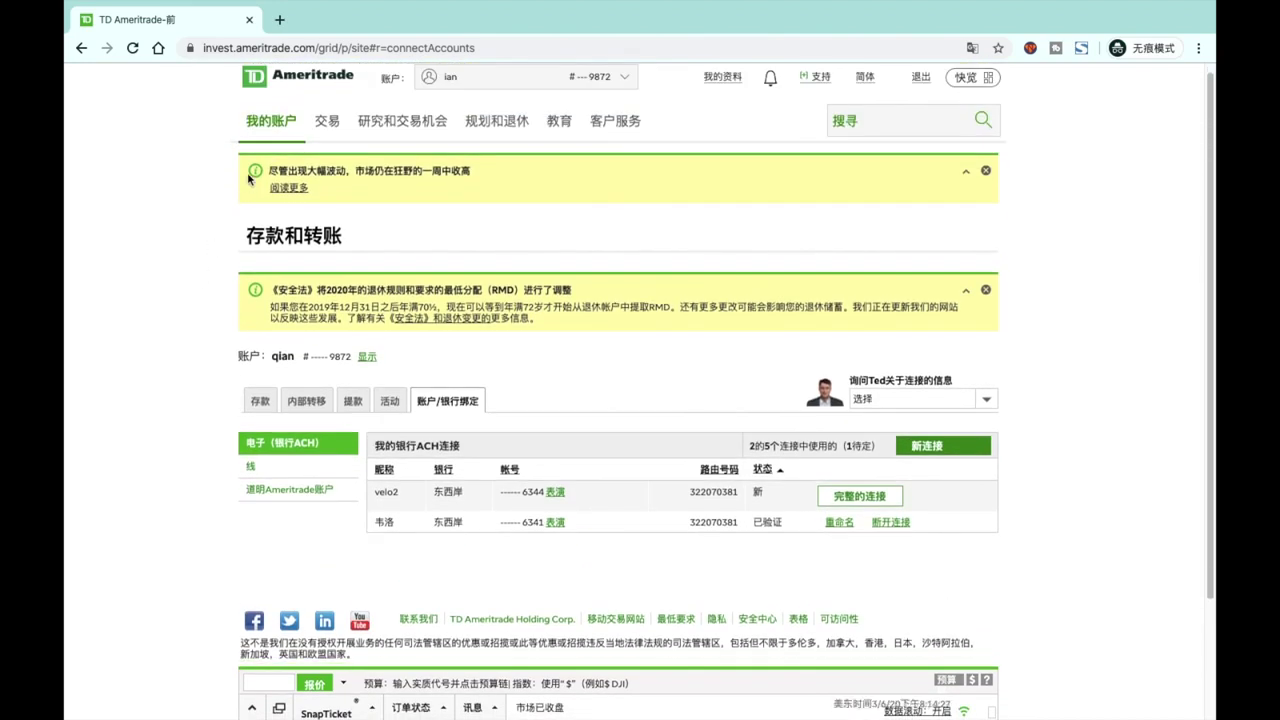
Step: Switch the bank connections page back to its original English through the translate options
{"action": "mouse_move", "coordinate": [268, 127]}
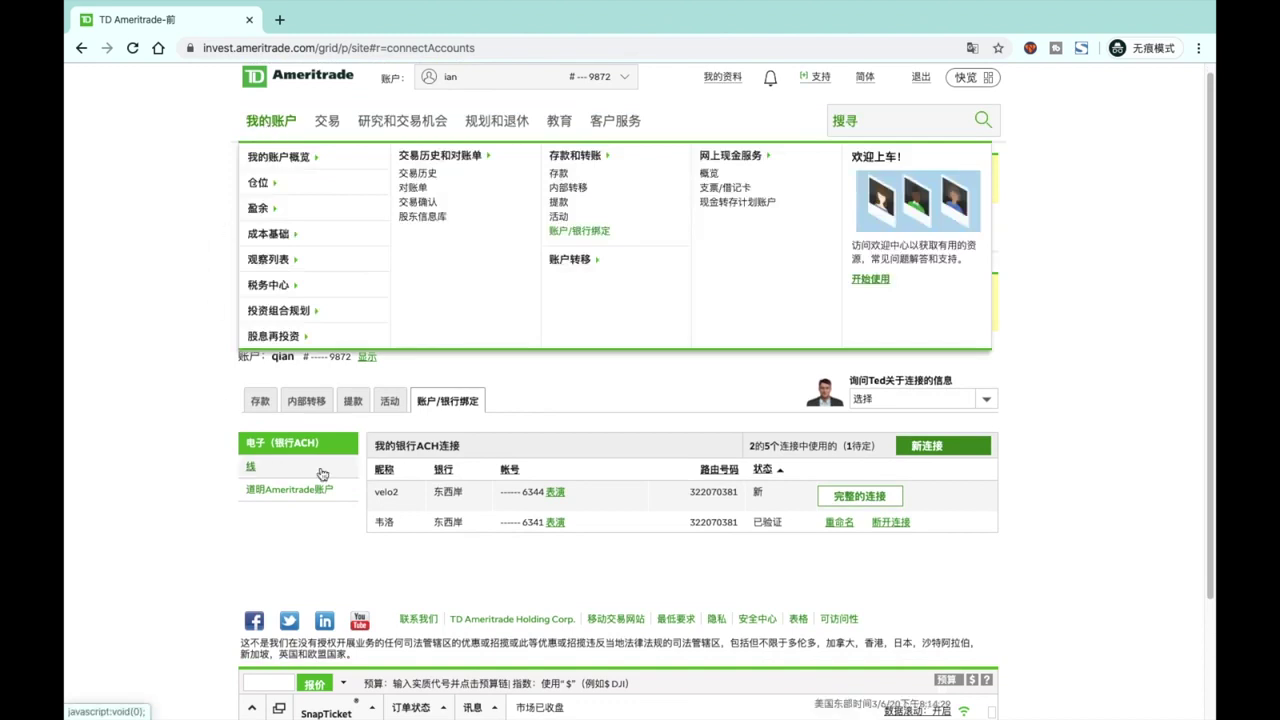
{"action": "scroll", "coordinate": [136, 475], "scroll_direction": "down", "scroll_amount": 3}
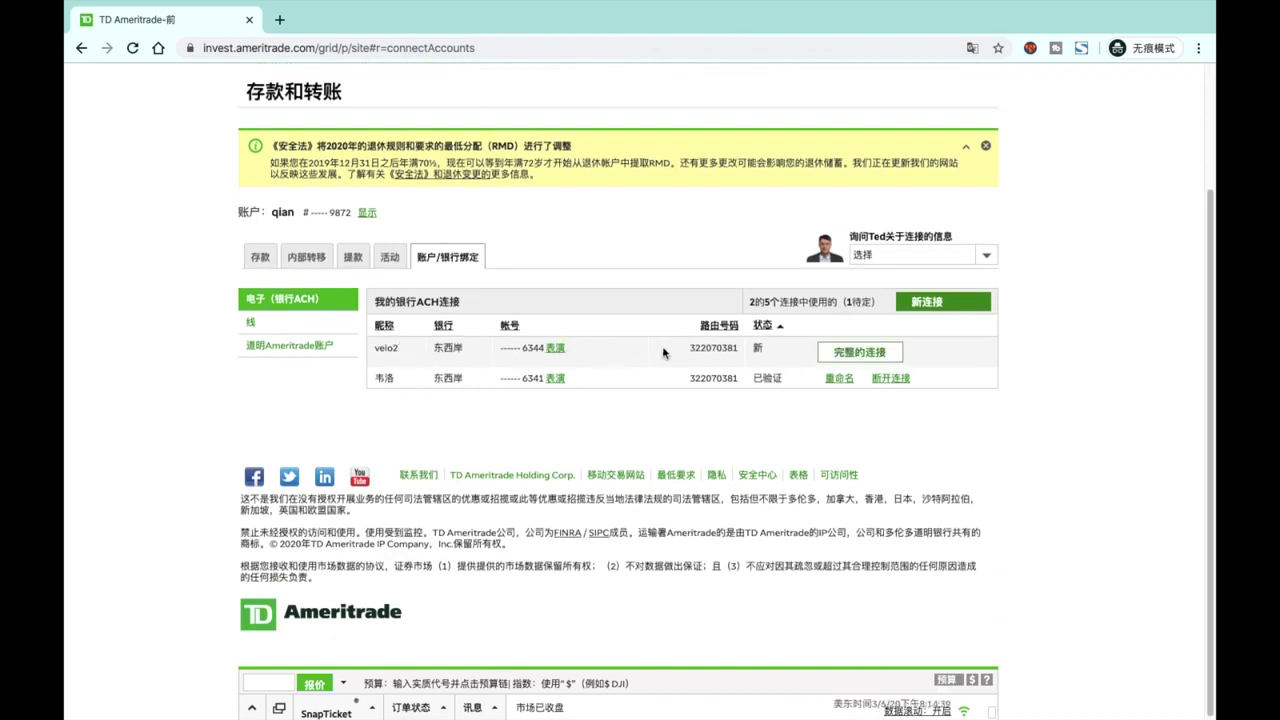
{"action": "right_click", "coordinate": [1094, 321]}
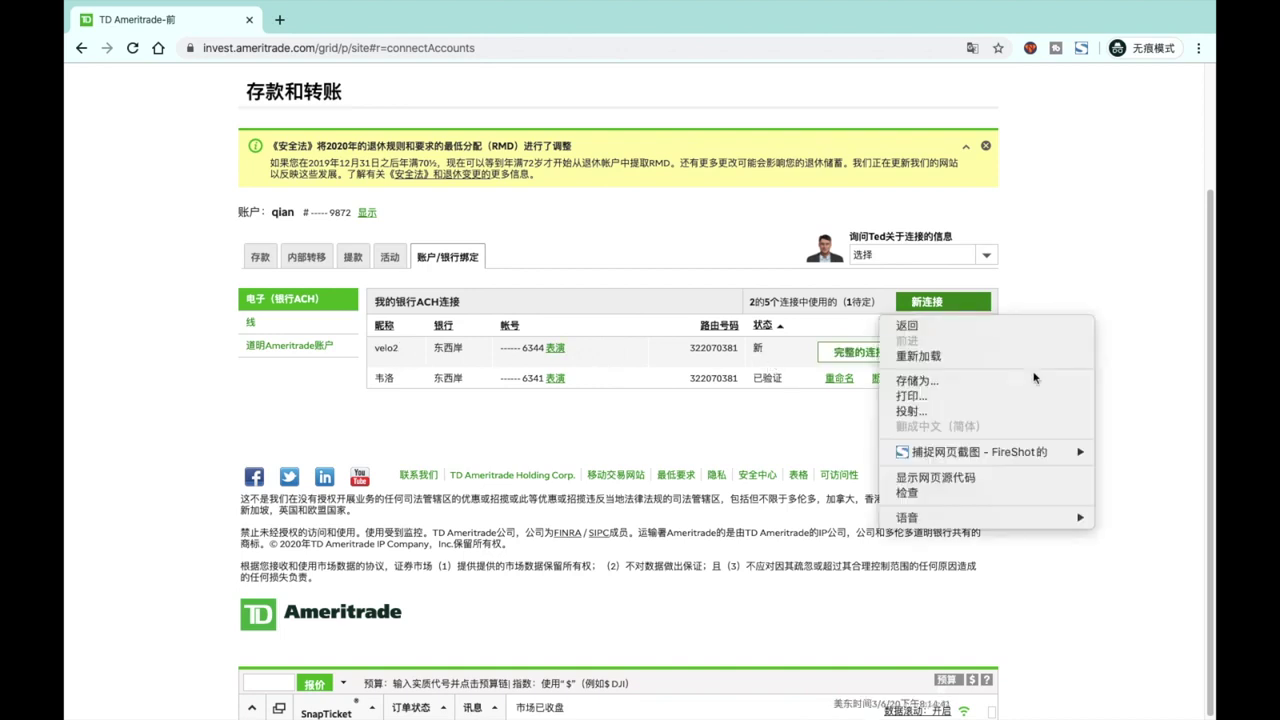
{"action": "left_click", "coordinate": [1076, 153]}
{"action": "left_click", "coordinate": [973, 52]}
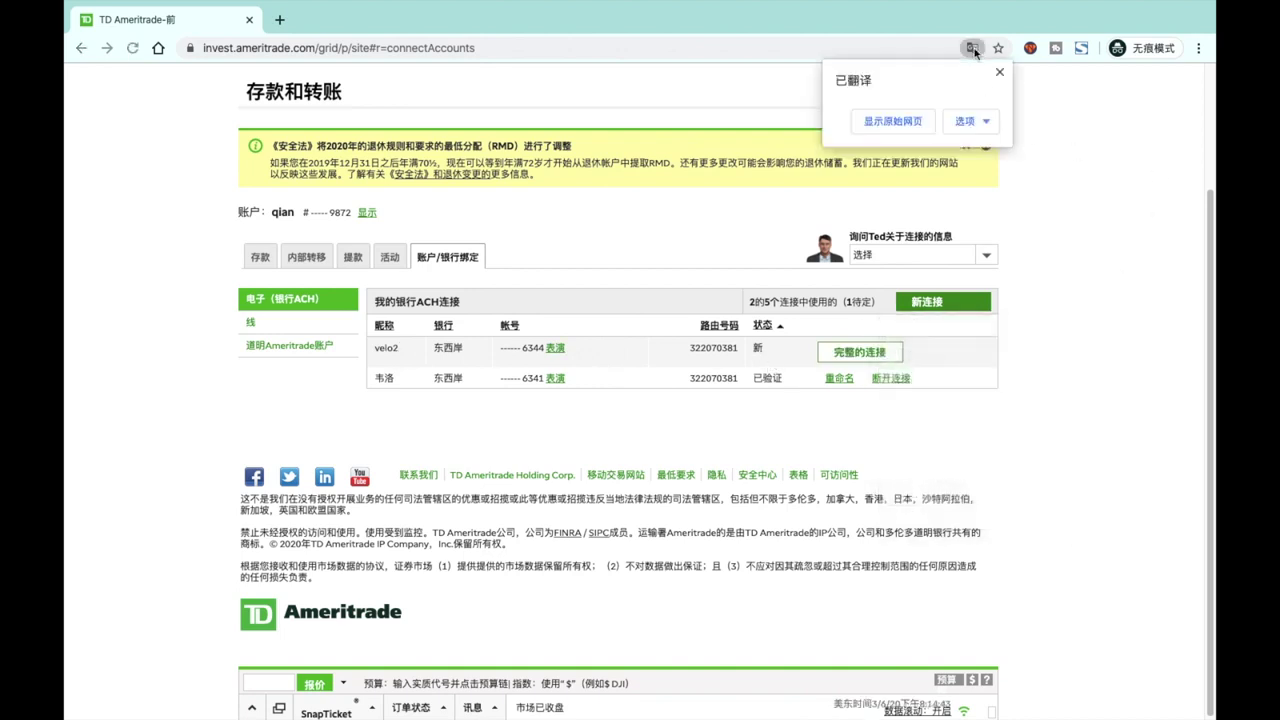
{"action": "left_click", "coordinate": [894, 120]}
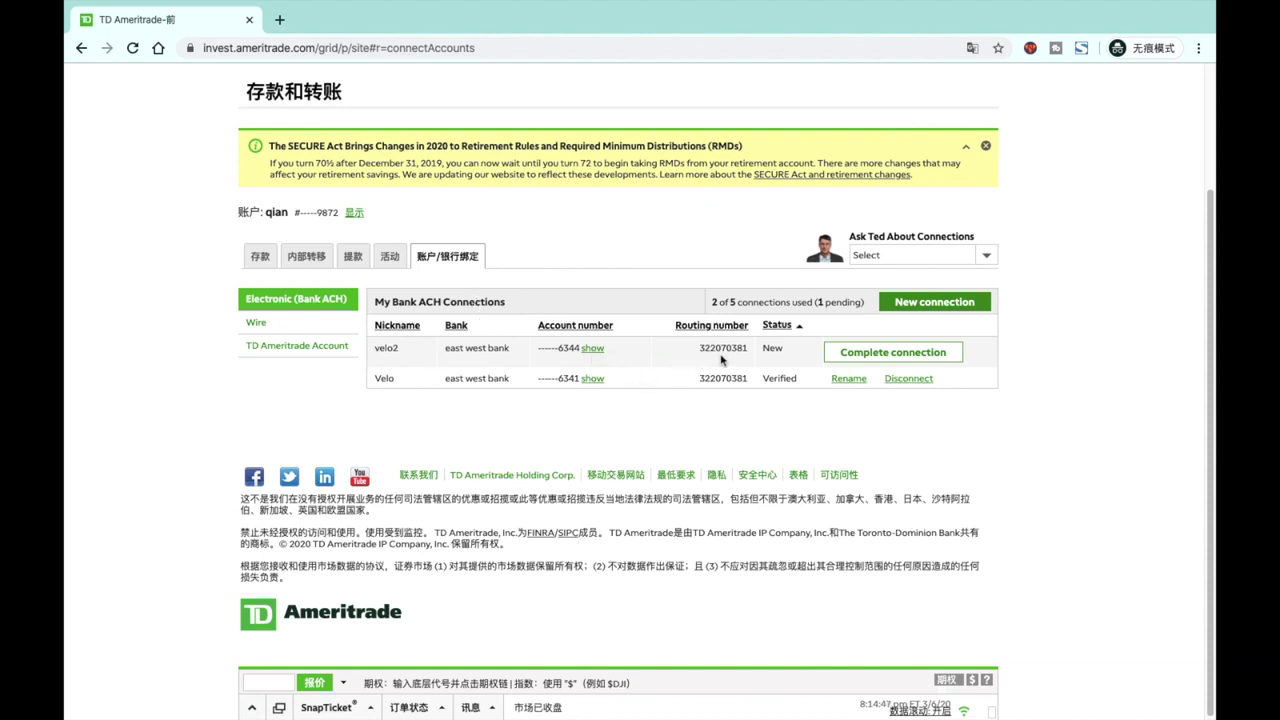
Step: View and close the velo2 completion instructions, then check that Velo shows Verified
{"action": "left_click", "coordinate": [879, 360]}
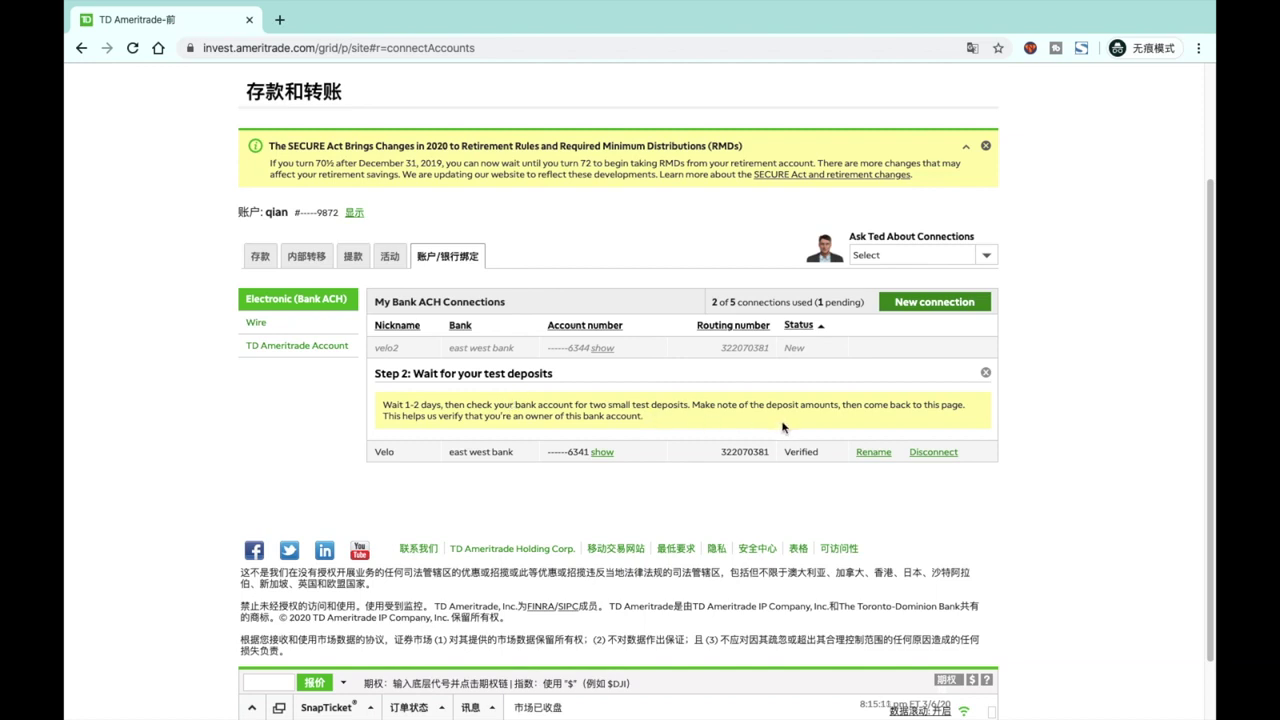
{"action": "left_click", "coordinate": [984, 373]}
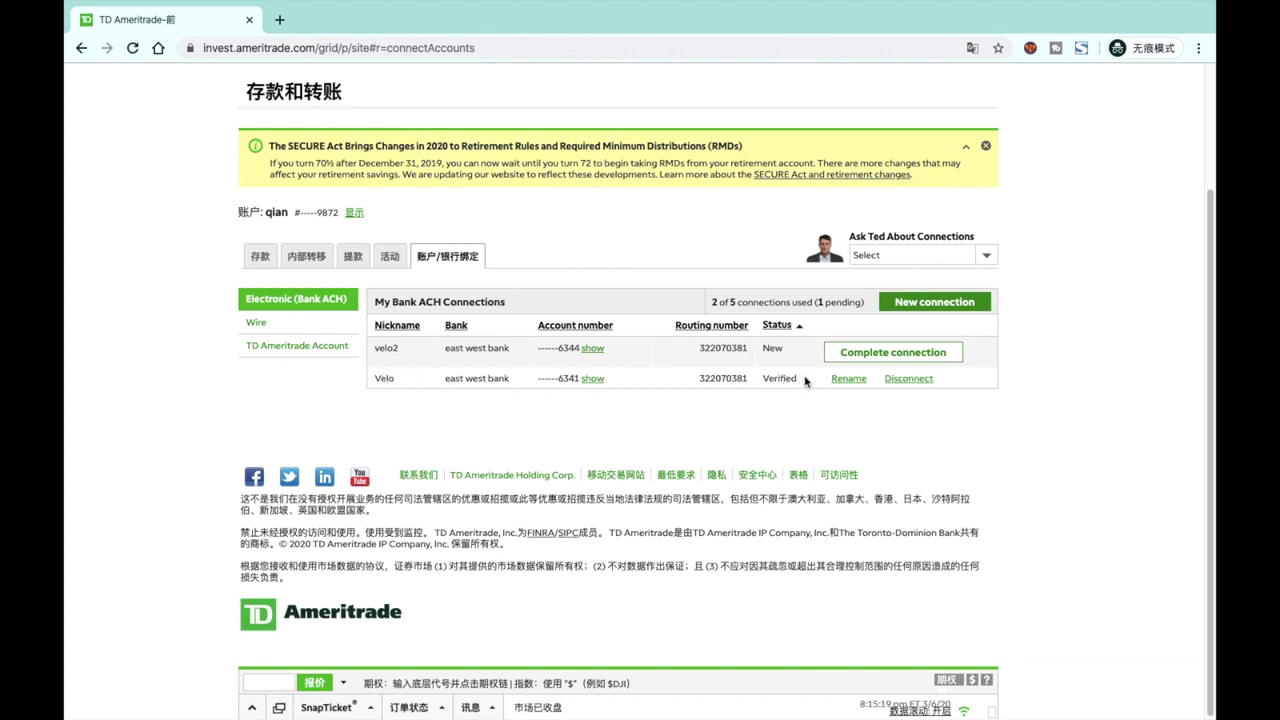
{"action": "left_click_drag", "start_coordinate": [805, 380], "coordinate": [760, 380]}
Step: Start an ACH deposit from a linked bank and choose Velo as the source
{"action": "left_click", "coordinate": [259, 265]}
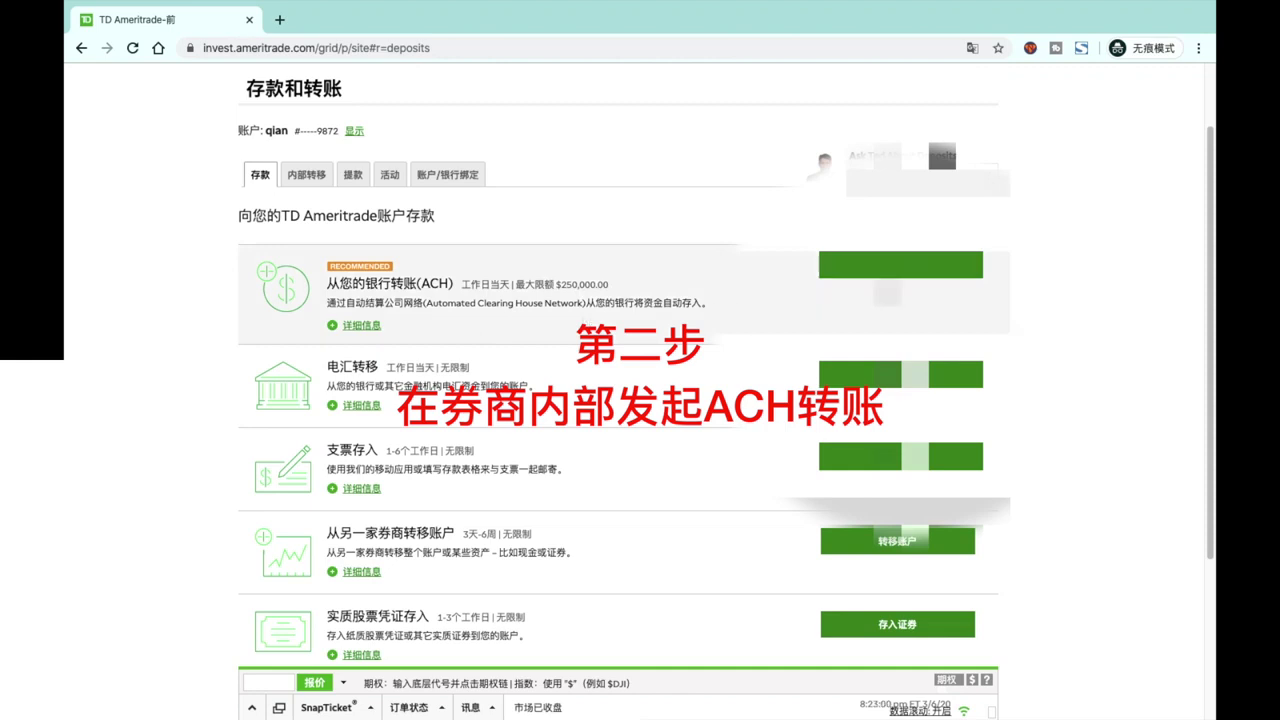
{"action": "left_click", "coordinate": [900, 265]}
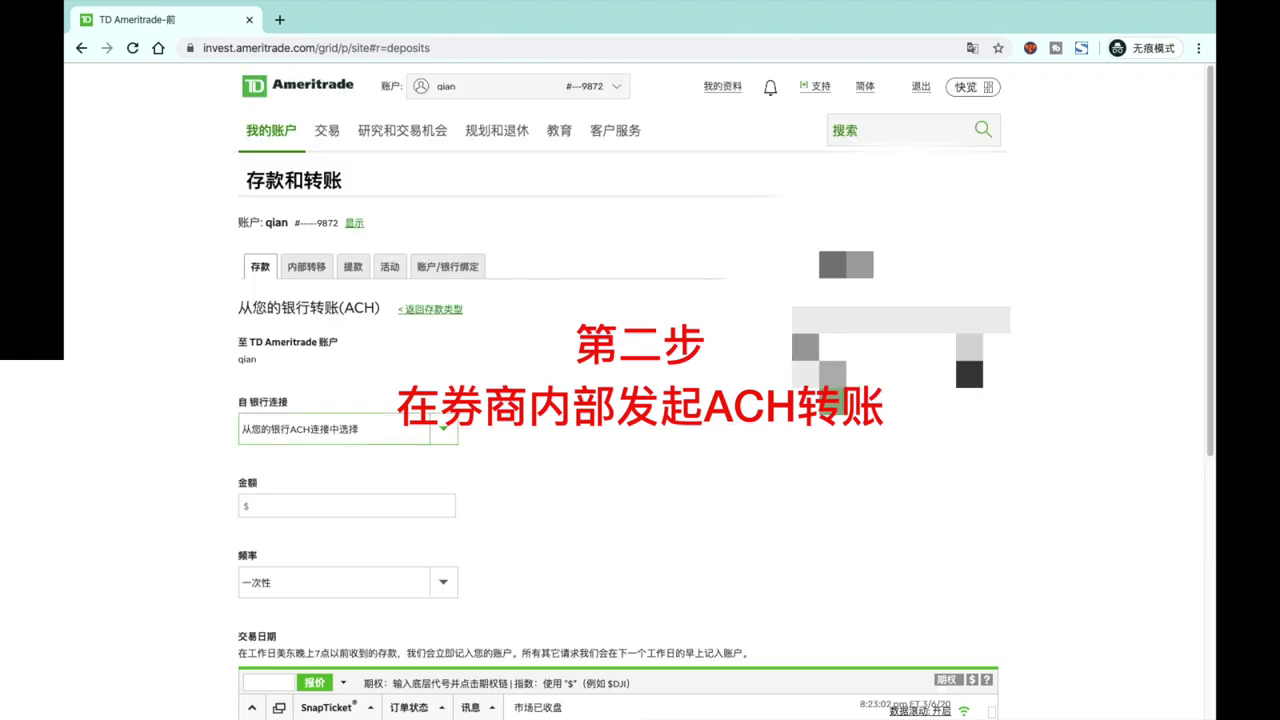
{"action": "scroll", "coordinate": [396, 345], "scroll_direction": "down", "scroll_amount": 1}
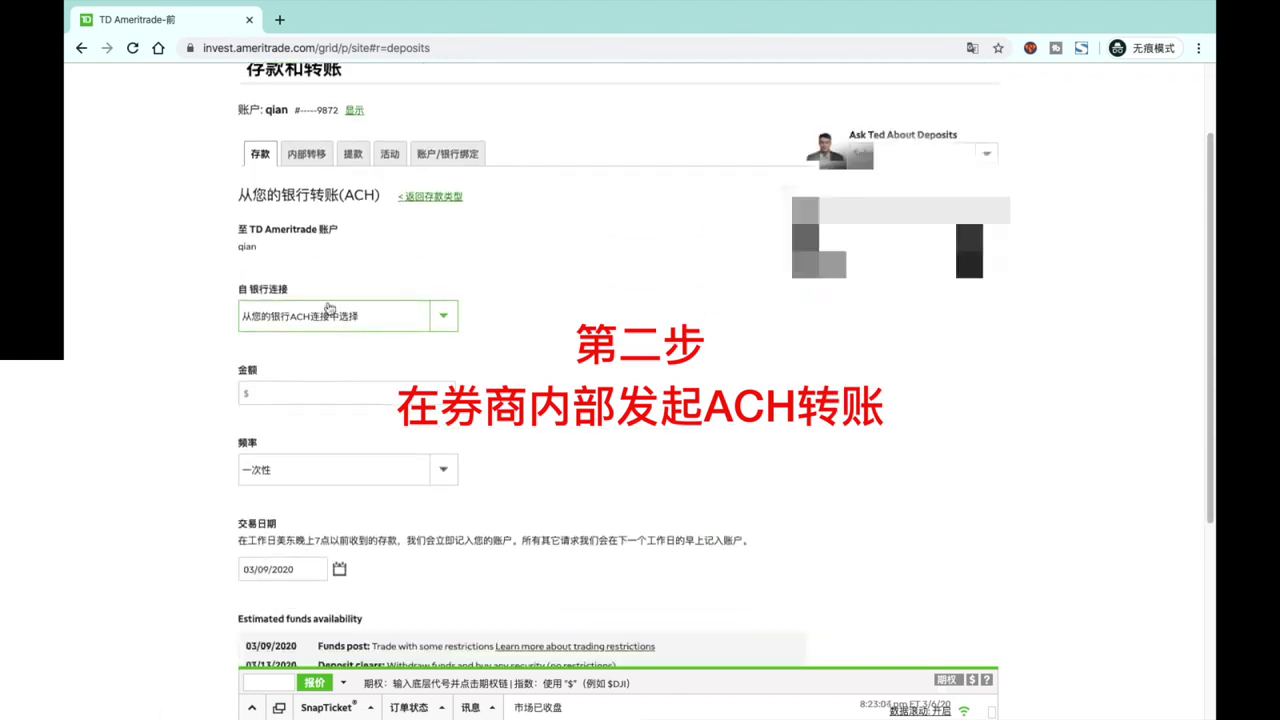
{"action": "left_click", "coordinate": [441, 319]}
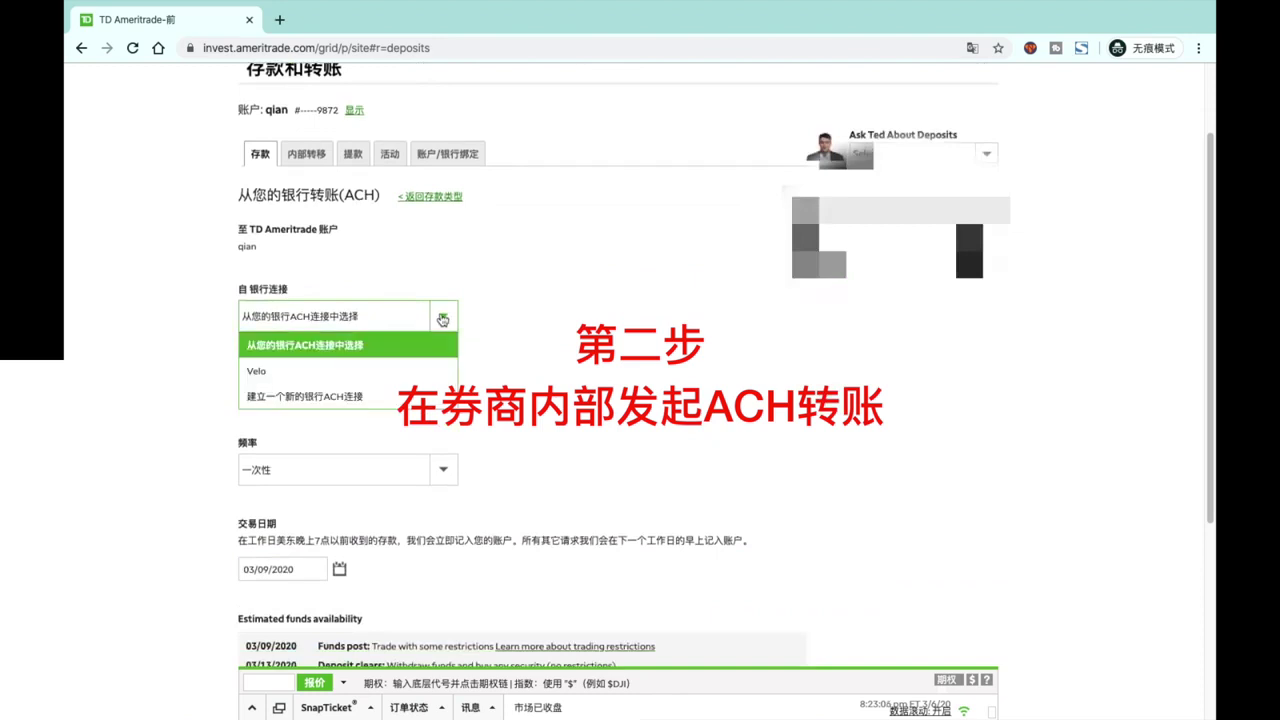
{"action": "left_click", "coordinate": [263, 372]}
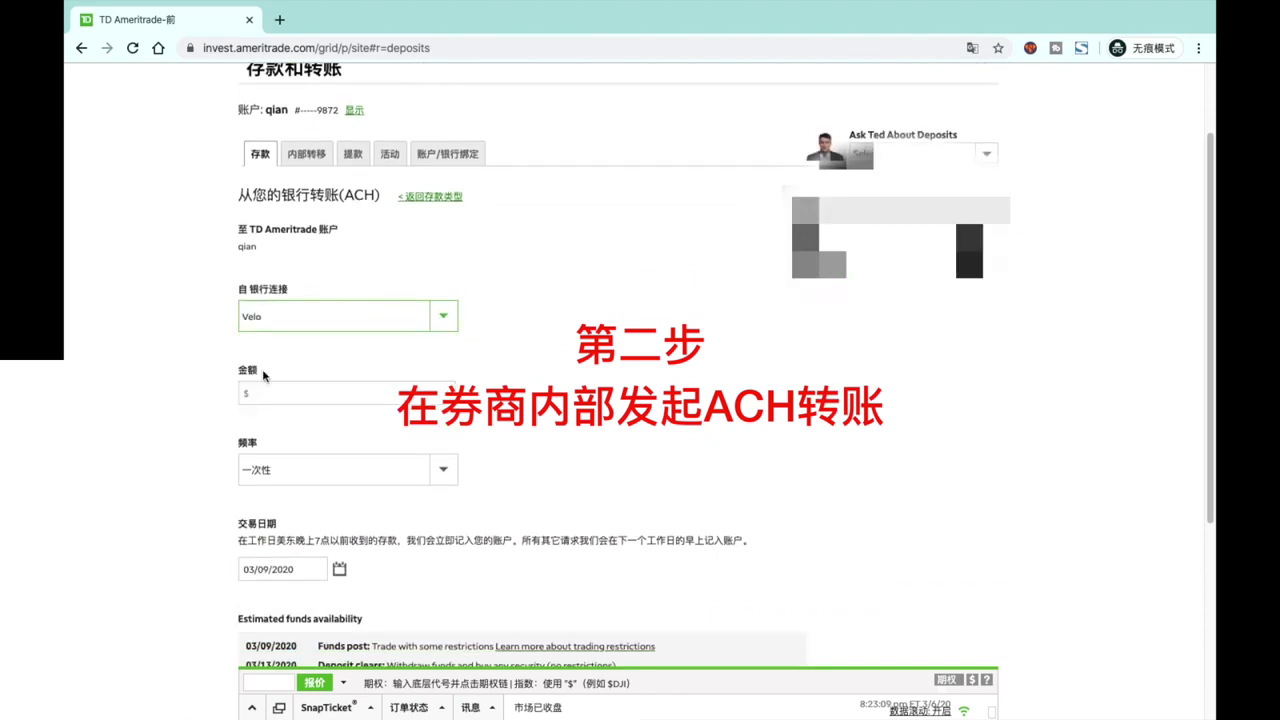
{"action": "left_click", "coordinate": [448, 320]}
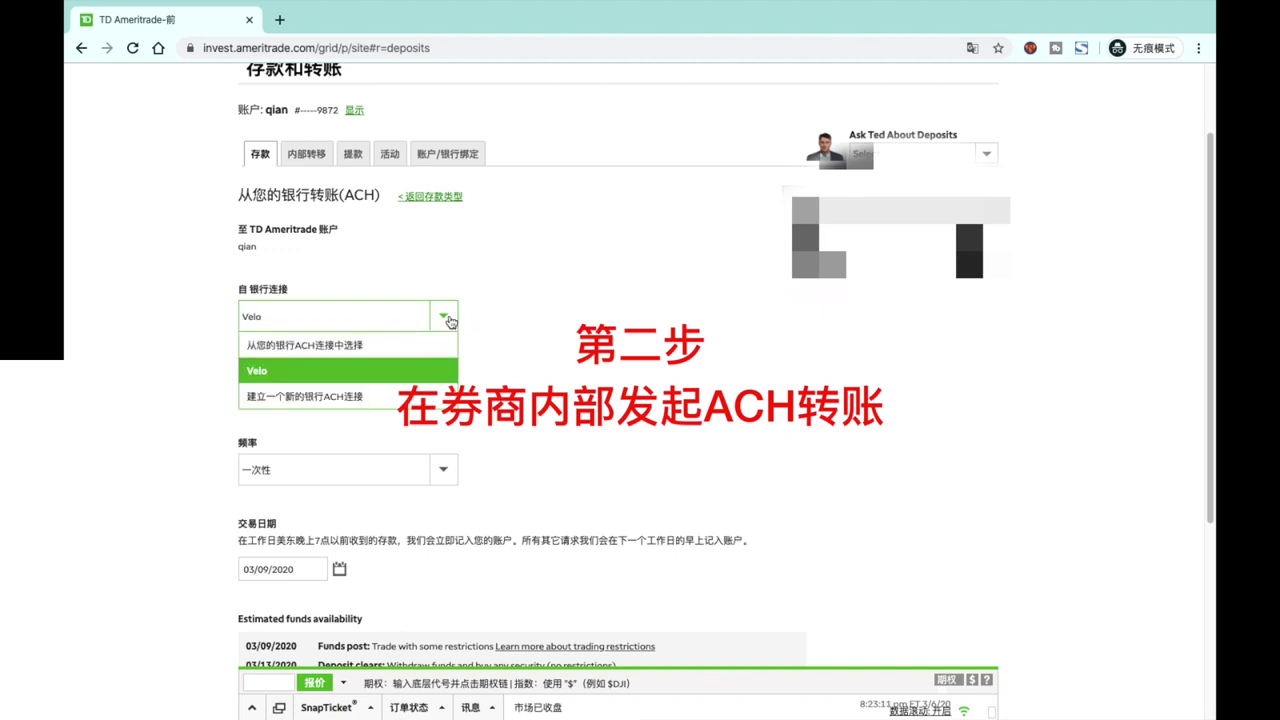
{"action": "left_click", "coordinate": [306, 376]}
Step: Enter a $10 deposit amount and set the frequency to weekly (每周)
{"action": "scroll", "coordinate": [161, 373], "scroll_direction": "down", "scroll_amount": 2}
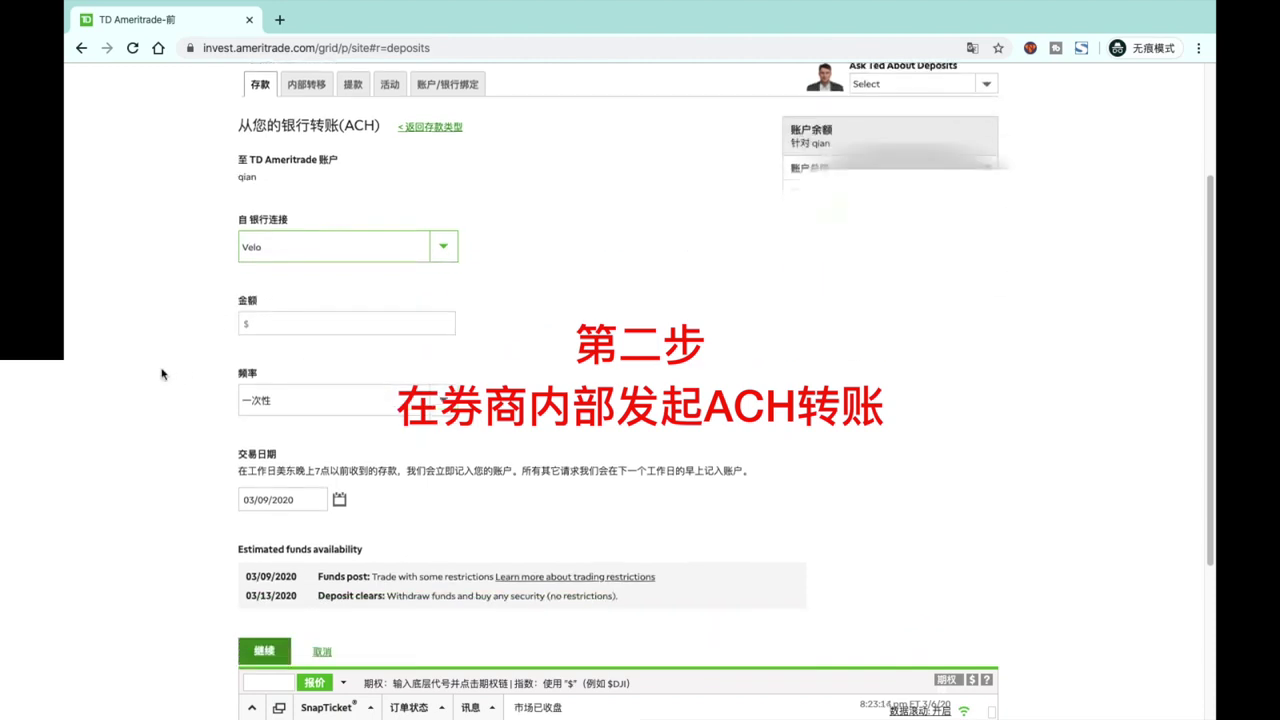
{"action": "left_click", "coordinate": [266, 323]}
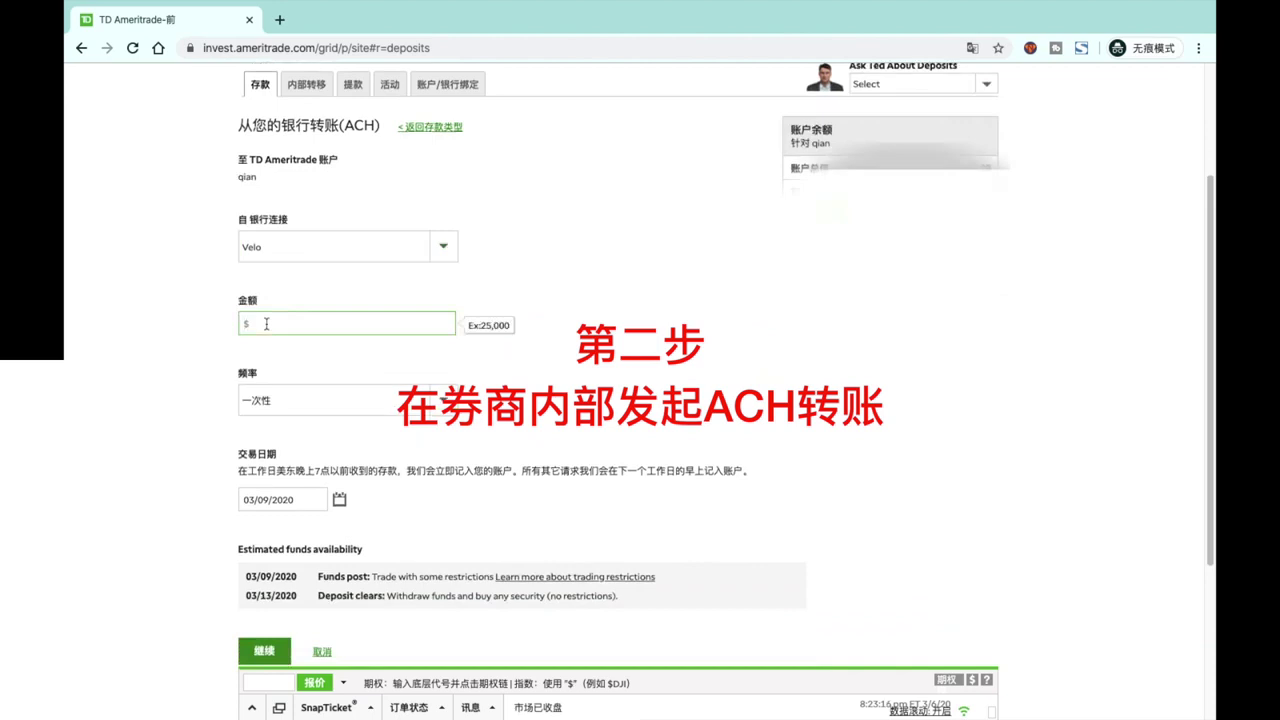
{"action": "type", "text": "10"}
{"action": "left_click", "coordinate": [311, 401]}
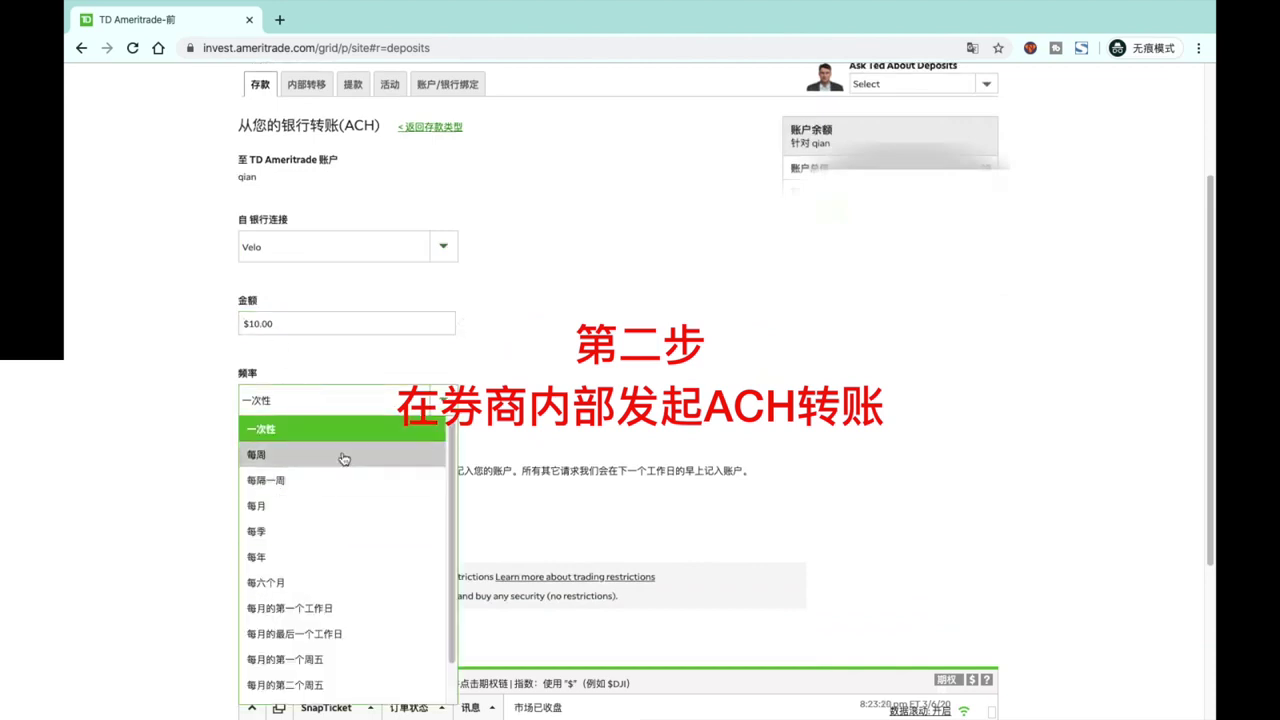
{"action": "left_click", "coordinate": [306, 456]}
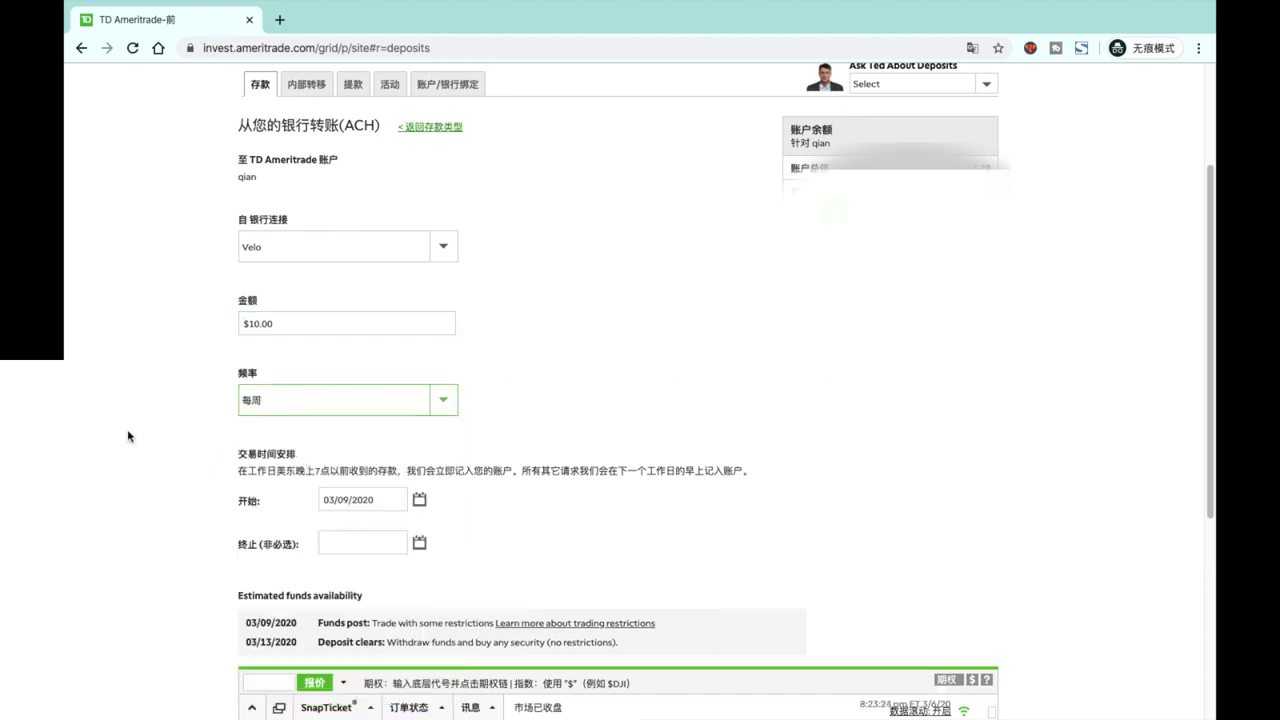
{"action": "scroll", "coordinate": [127, 436], "scroll_direction": "down", "scroll_amount": 3}
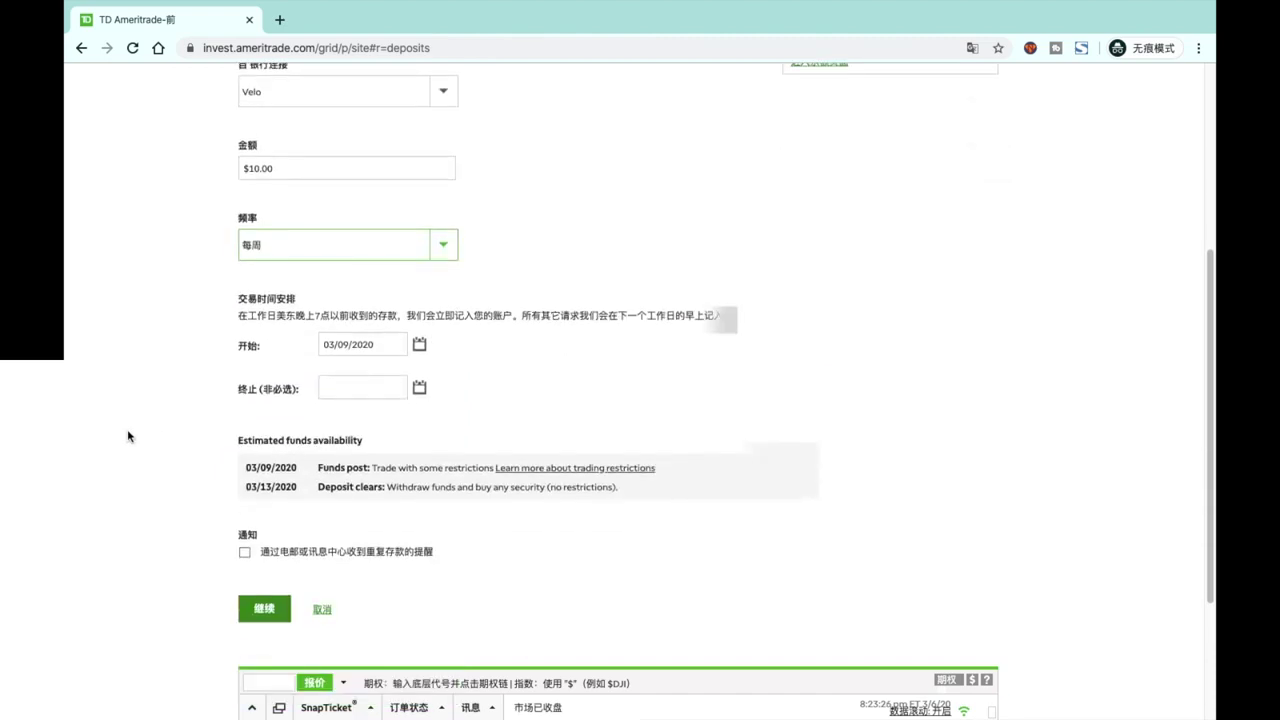
{"action": "scroll", "coordinate": [316, 430], "scroll_direction": "down", "scroll_amount": 2}
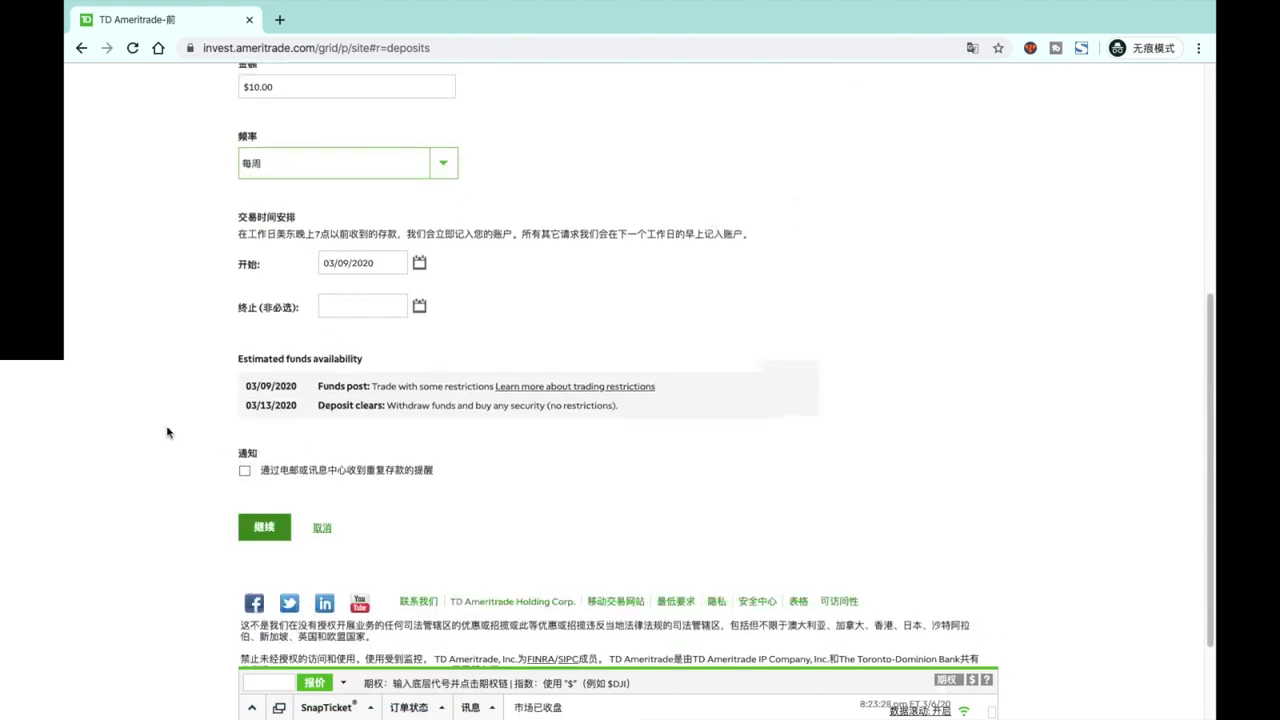
{"action": "scroll", "coordinate": [104, 399], "scroll_direction": "up", "scroll_amount": 5}
{"action": "scroll", "coordinate": [142, 406], "scroll_direction": "up", "scroll_amount": 4}
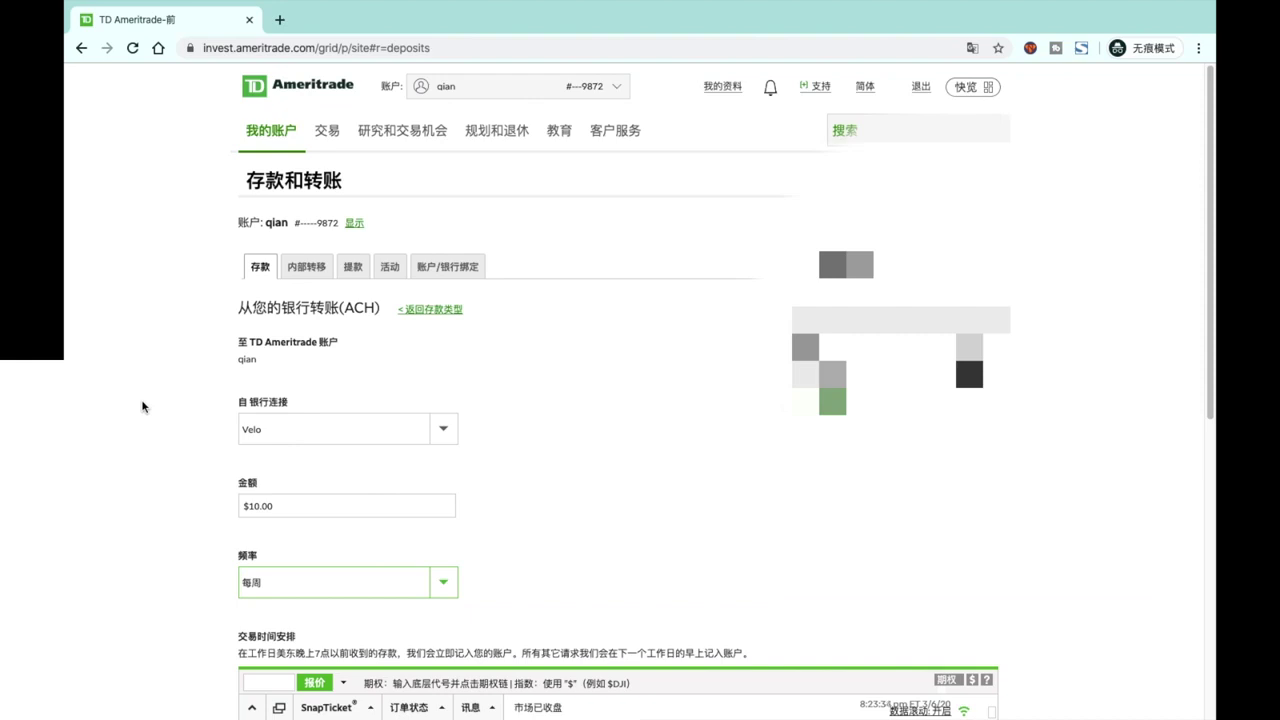
Step: Leave the ACH deposit form and look through the internal transfer form between TD Ameritrade accounts
{"action": "left_click", "coordinate": [260, 266]}
{"action": "left_click", "coordinate": [319, 273]}
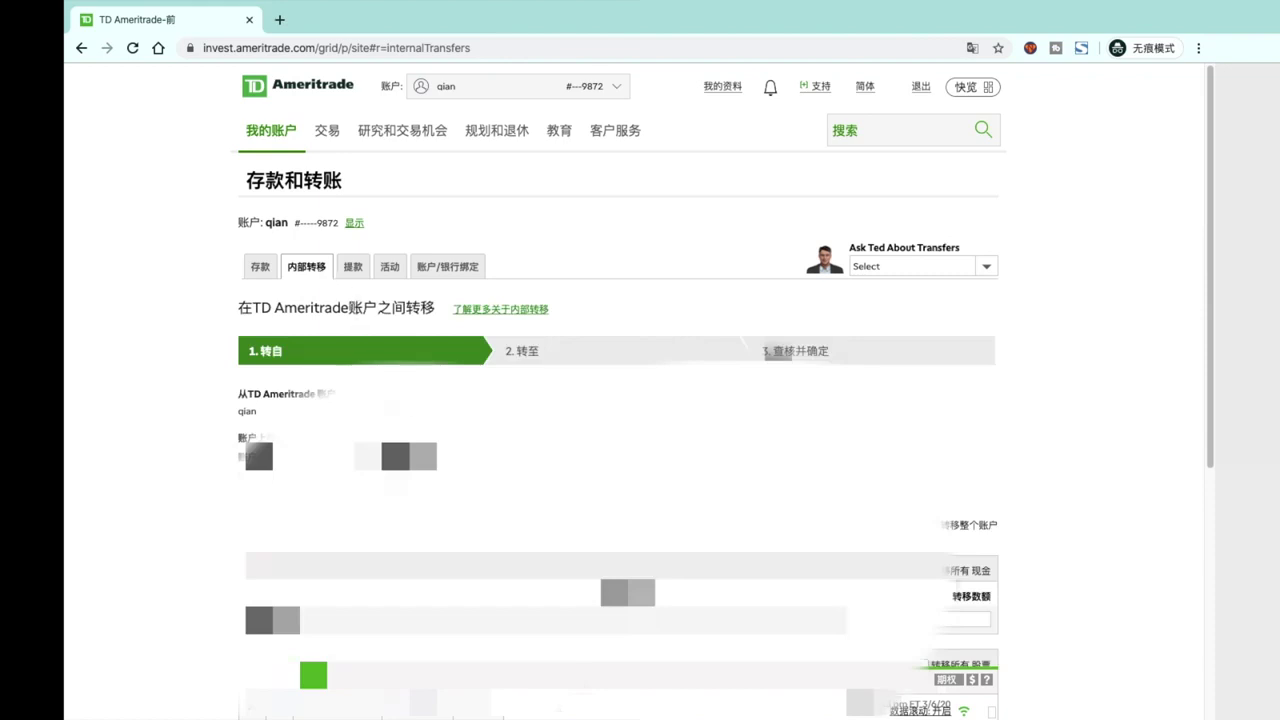
{"action": "scroll", "coordinate": [640, 400], "scroll_direction": "down", "scroll_amount": 1}
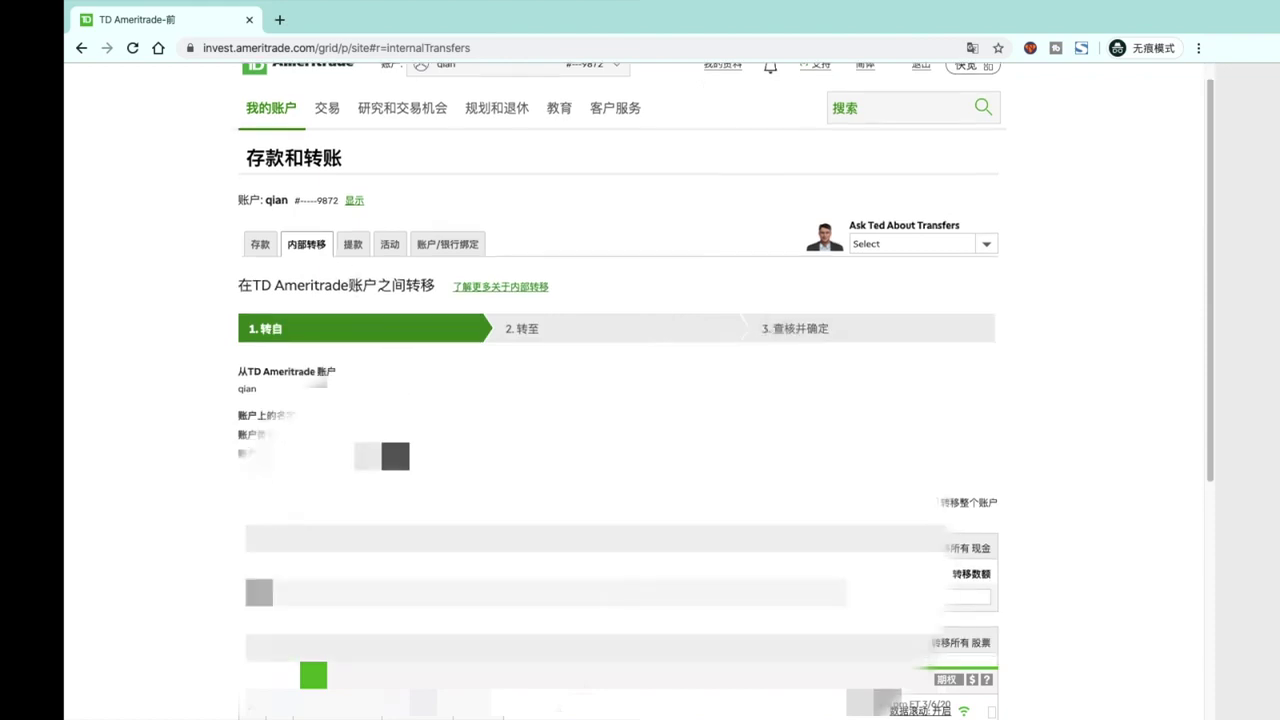
{"action": "scroll", "coordinate": [640, 400], "scroll_direction": "down", "scroll_amount": 1}
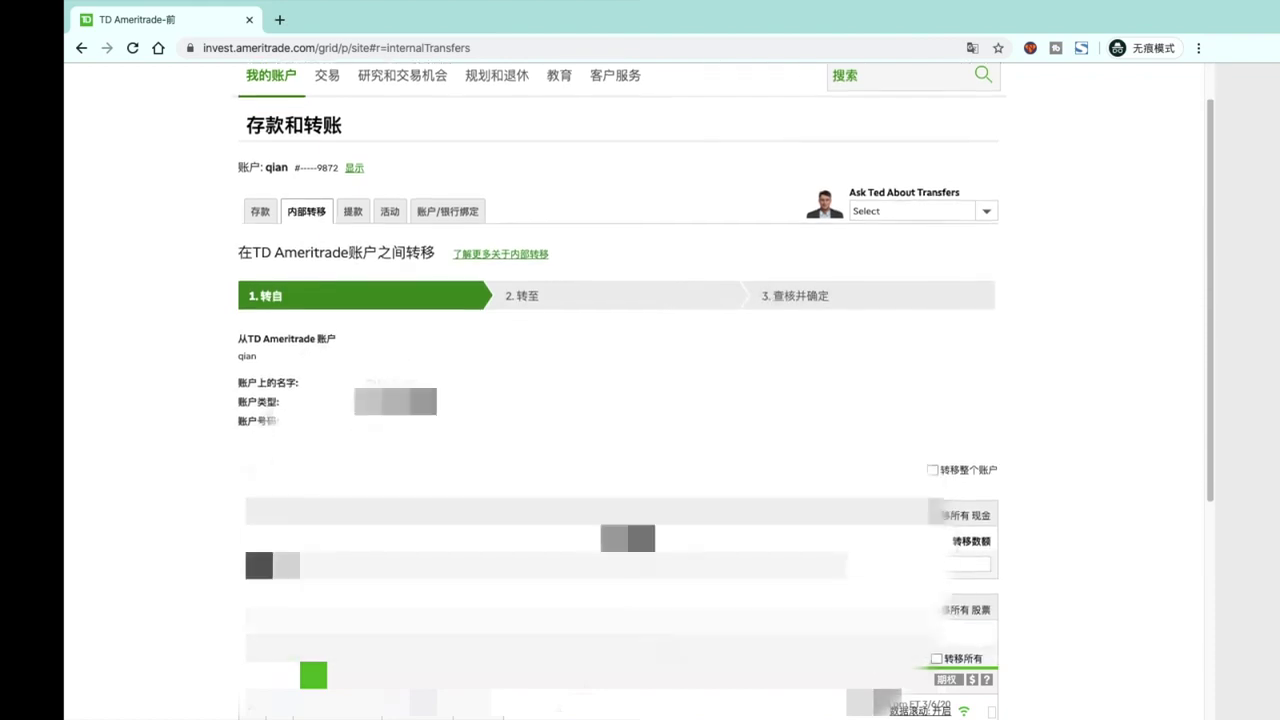
{"action": "scroll", "coordinate": [283, 406], "scroll_direction": "down", "scroll_amount": 1}
{"action": "scroll", "coordinate": [626, 317], "scroll_direction": "up", "scroll_amount": 2}
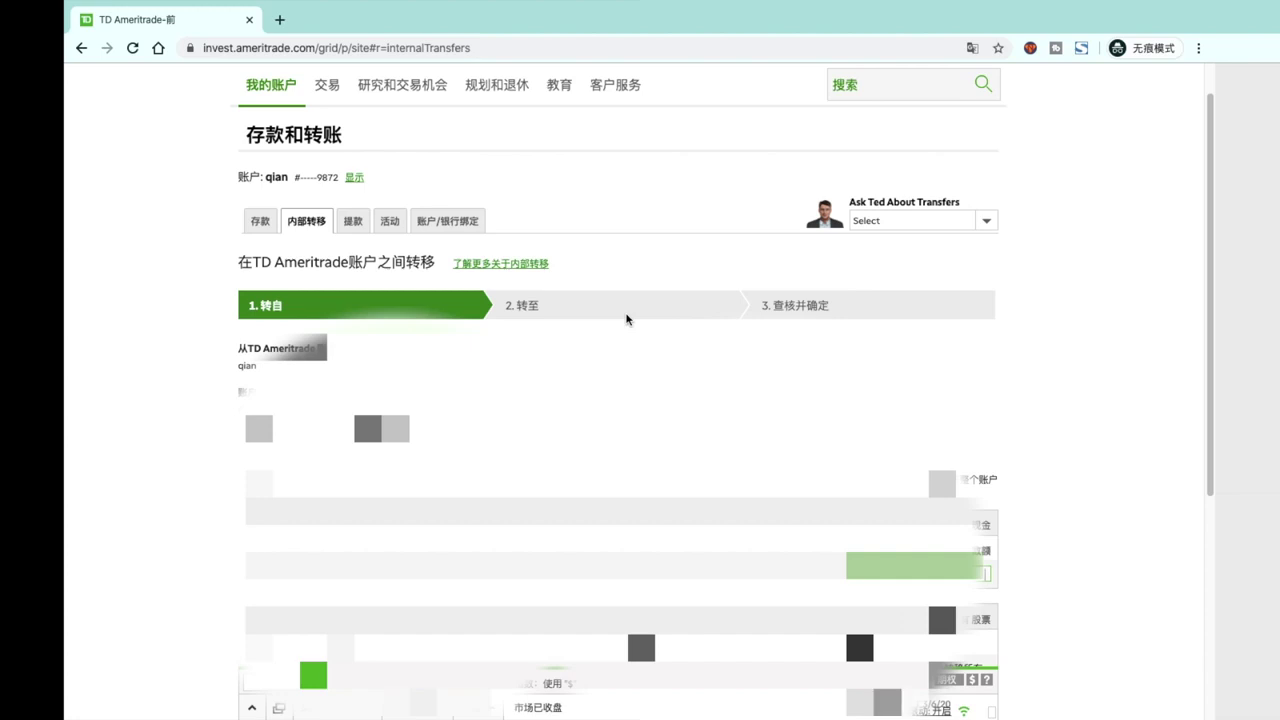
{"action": "scroll", "coordinate": [627, 319], "scroll_direction": "down", "scroll_amount": 3}
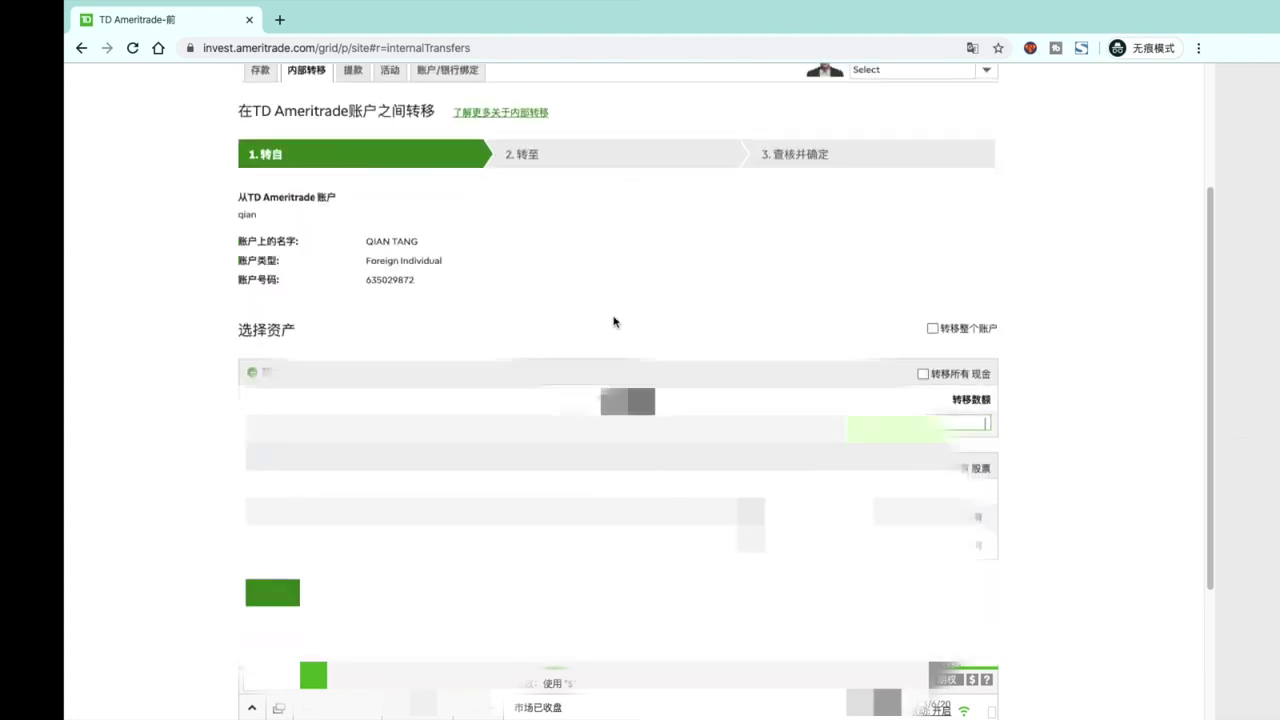
Step: Open withdrawals and expand ACH details: 1–3 business days, no fee, $250,000 limit, 4:30 p.m. cutoff
{"action": "scroll", "coordinate": [369, 307], "scroll_direction": "up", "scroll_amount": 4}
{"action": "left_click", "coordinate": [353, 266]}
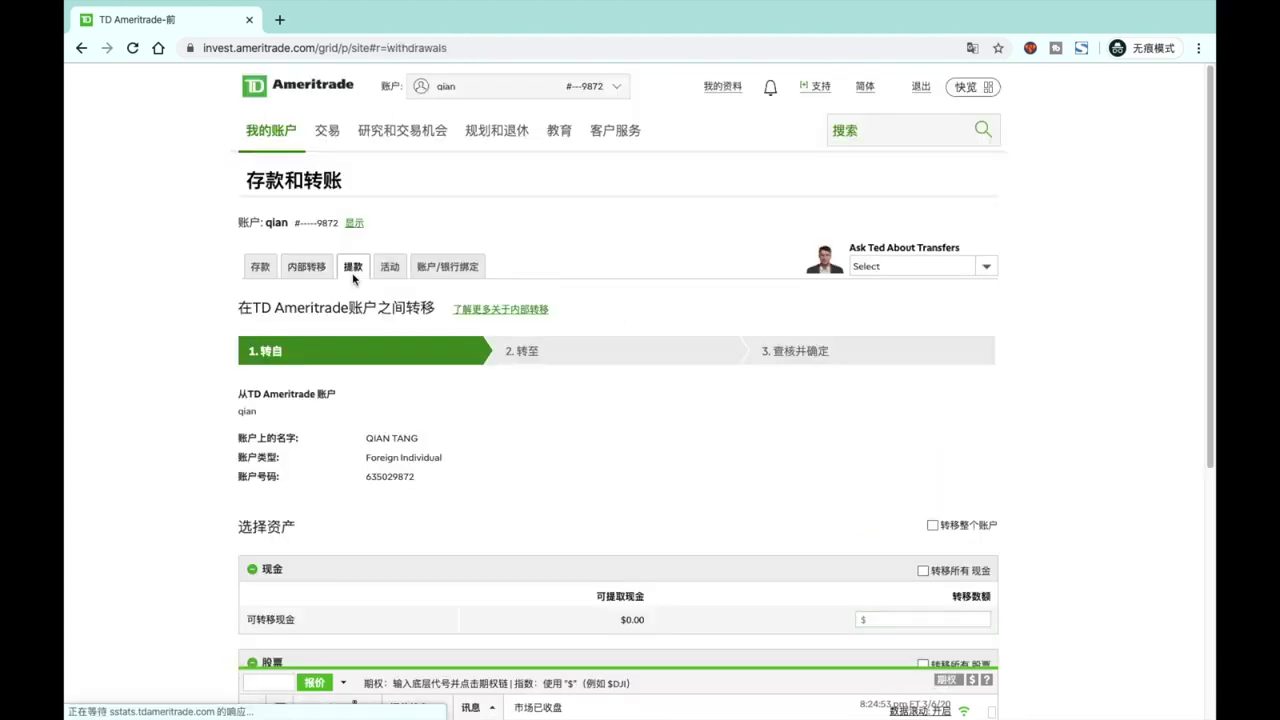
{"action": "scroll", "coordinate": [506, 430], "scroll_direction": "down", "scroll_amount": 3}
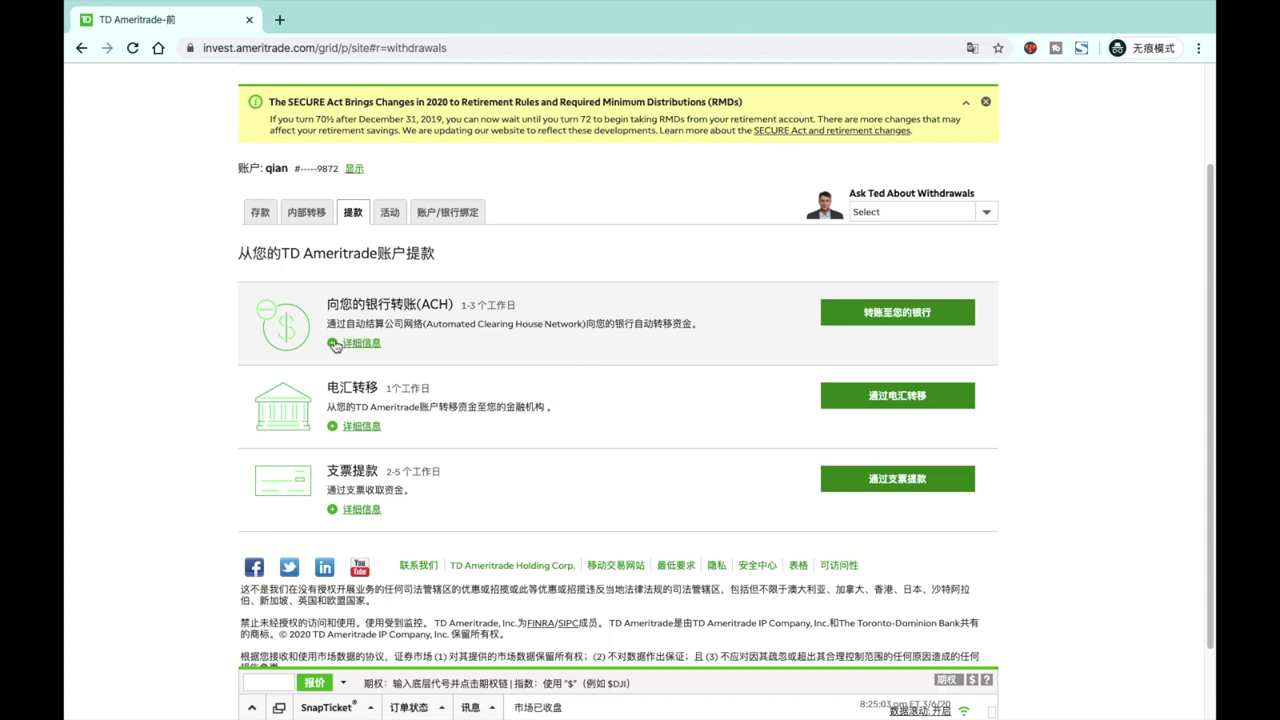
{"action": "left_click", "coordinate": [335, 344]}
{"action": "scroll", "coordinate": [510, 351], "scroll_direction": "down", "scroll_amount": 1}
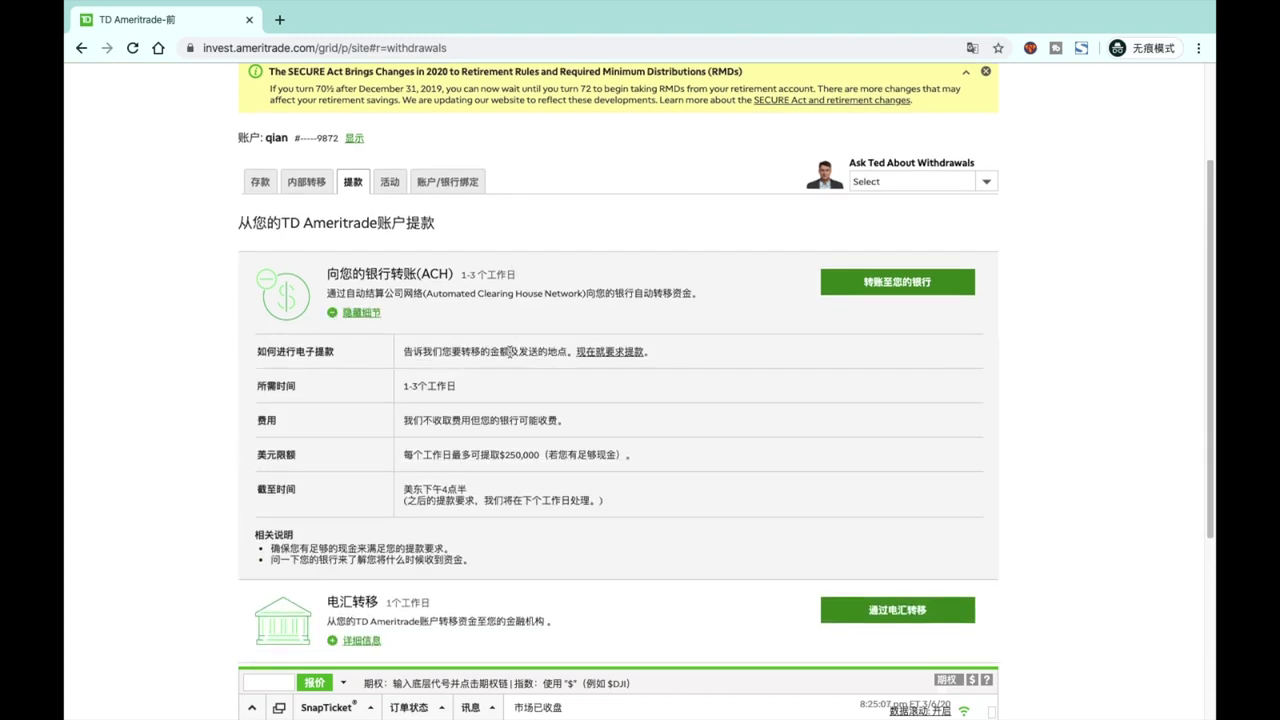
{"action": "scroll", "coordinate": [510, 351], "scroll_direction": "down", "scroll_amount": 1}
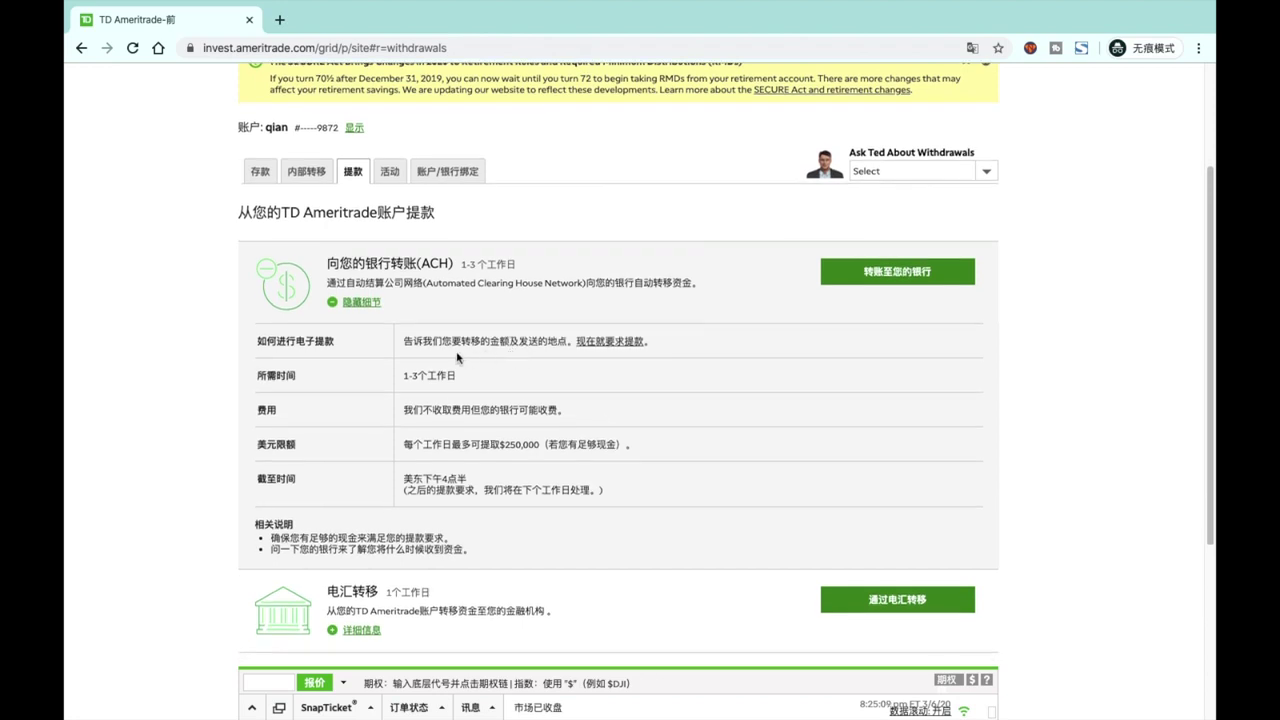
{"action": "left_click_drag", "start_coordinate": [403, 376], "coordinate": [476, 384]}
{"action": "scroll", "coordinate": [476, 383], "scroll_direction": "down", "scroll_amount": 2}
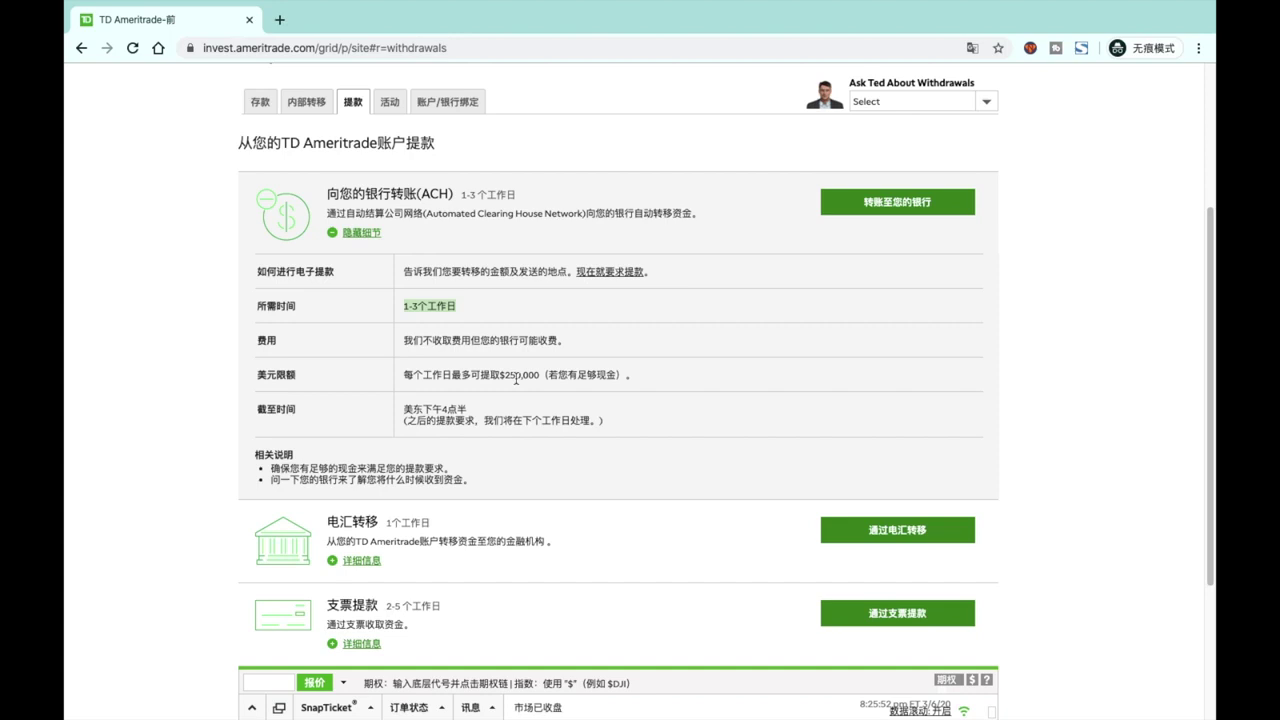
{"action": "left_click", "coordinate": [516, 378]}
Step: Expand the wire transfer details and review its arrival time and fee notes
{"action": "scroll", "coordinate": [484, 428], "scroll_direction": "down", "scroll_amount": 1}
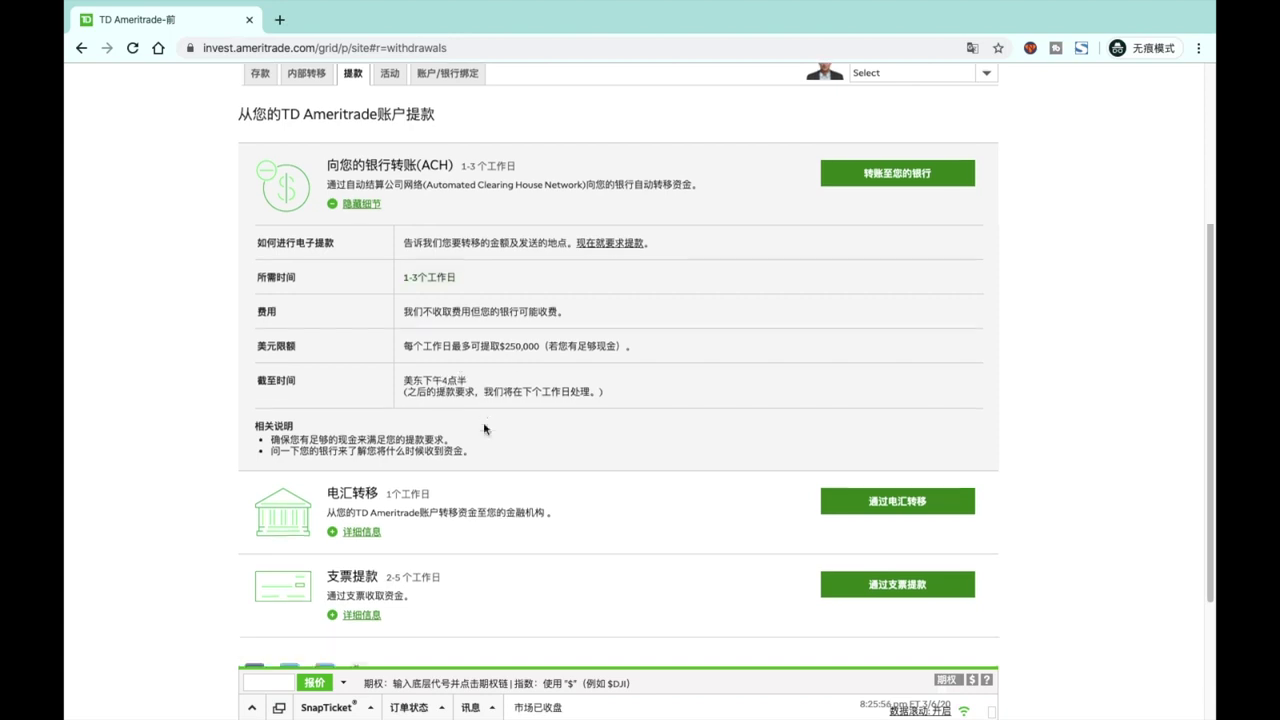
{"action": "scroll", "coordinate": [484, 428], "scroll_direction": "down", "scroll_amount": 3}
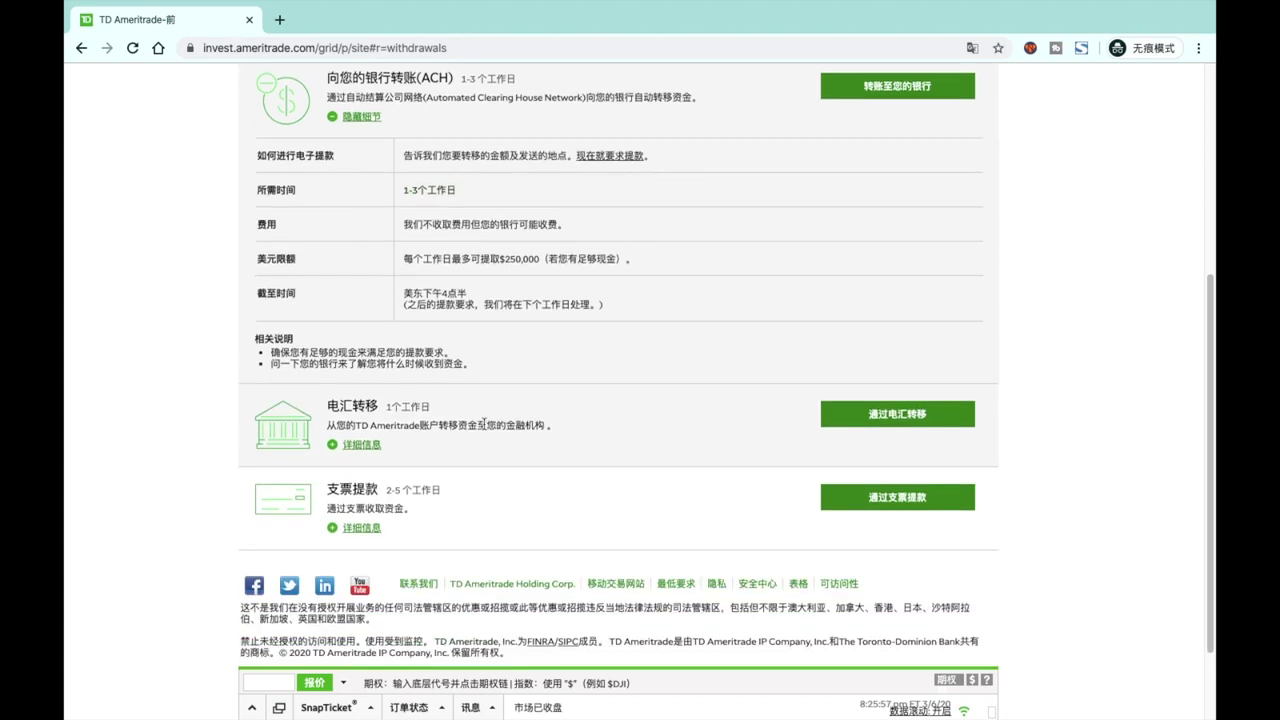
{"action": "scroll", "coordinate": [378, 416], "scroll_direction": "down", "scroll_amount": 3}
{"action": "left_click", "coordinate": [345, 343]}
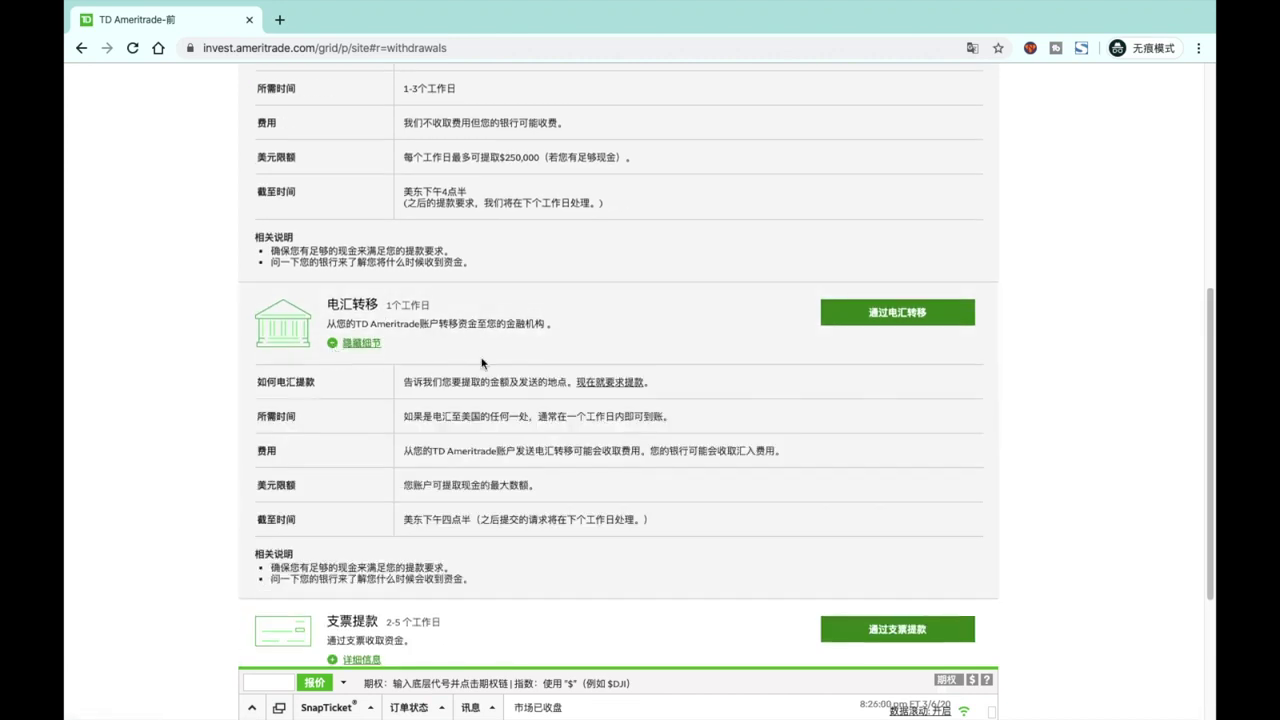
{"action": "scroll", "coordinate": [482, 363], "scroll_direction": "down", "scroll_amount": 1}
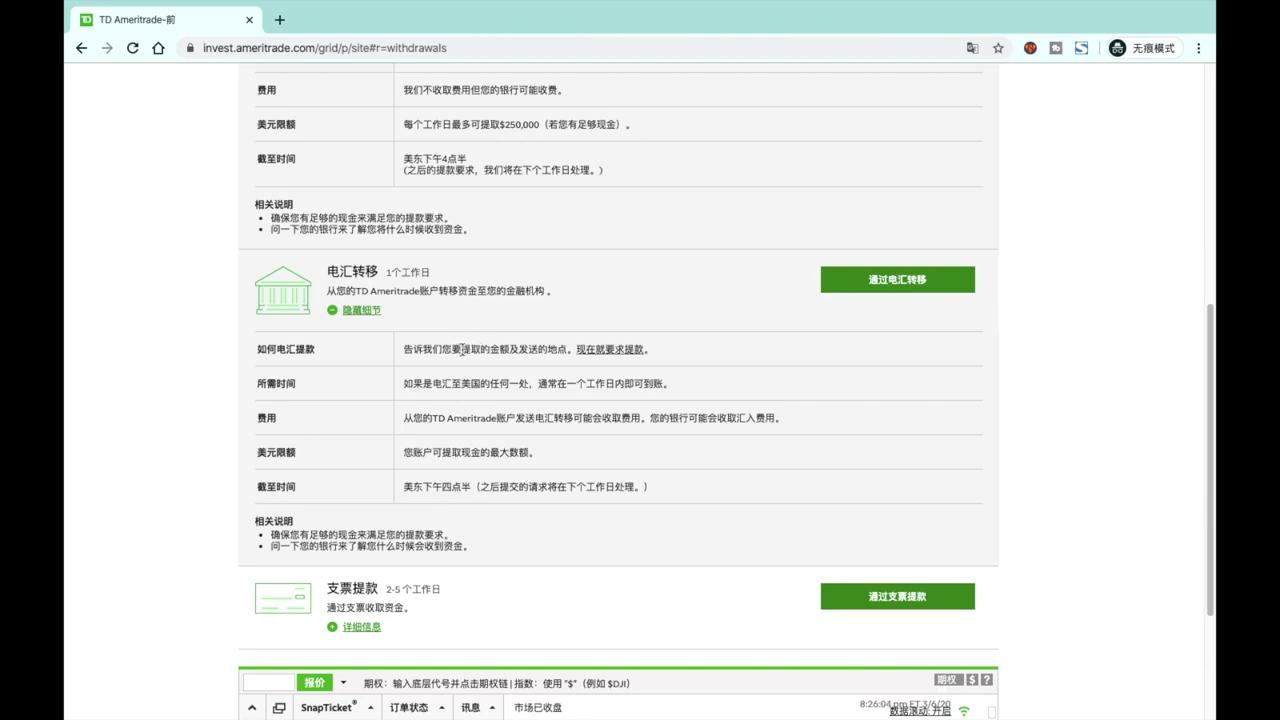
{"action": "scroll", "coordinate": [463, 349], "scroll_direction": "down", "scroll_amount": 1}
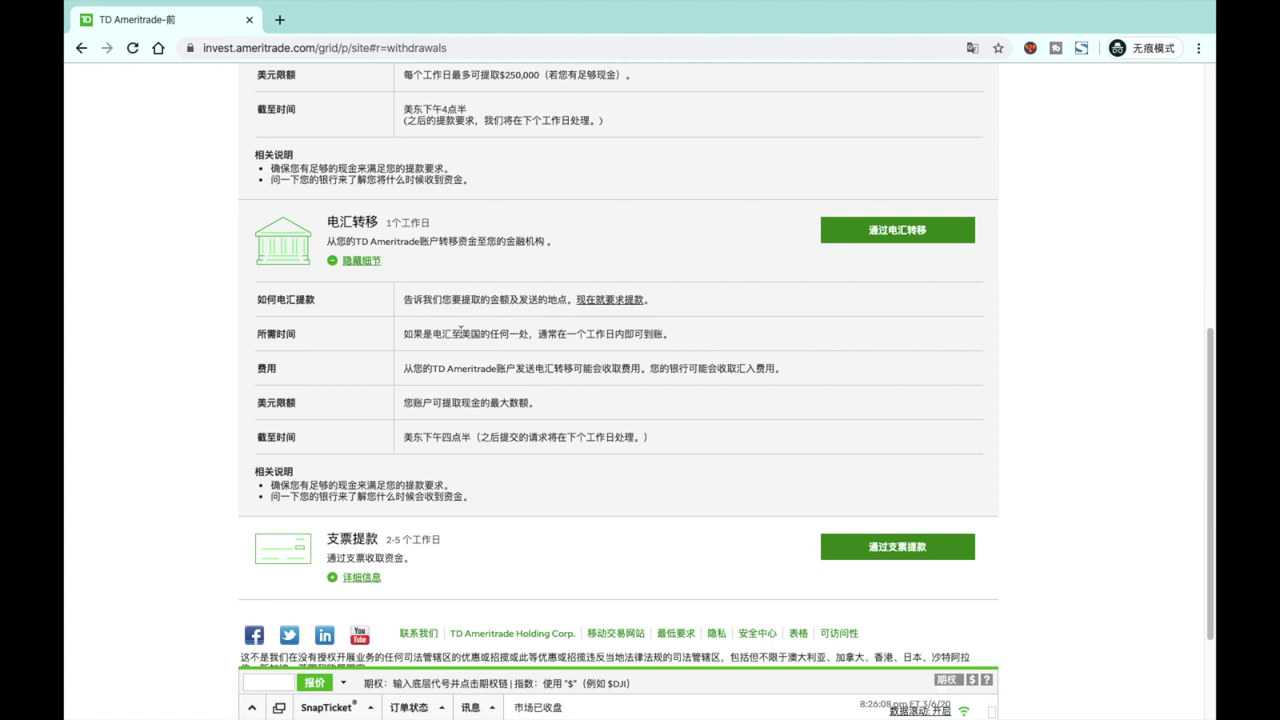
{"action": "left_click_drag", "start_coordinate": [468, 333], "coordinate": [703, 345]}
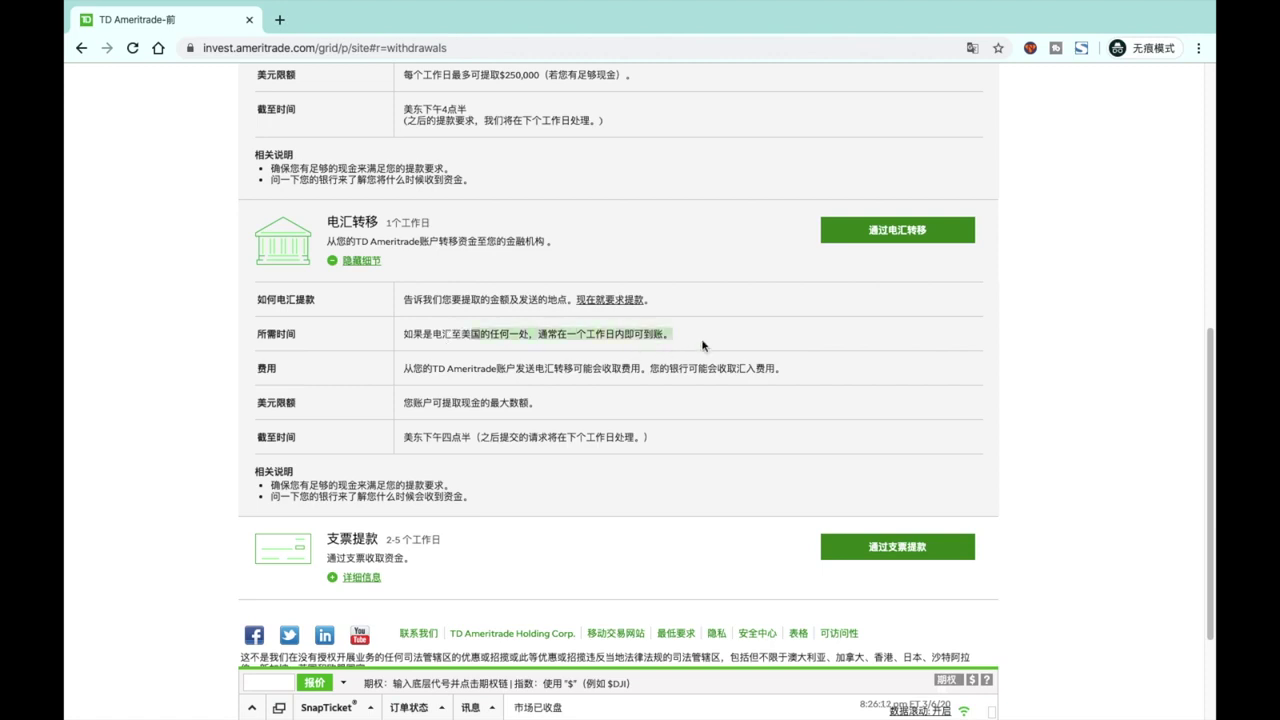
{"action": "left_click_drag", "start_coordinate": [412, 368], "coordinate": [774, 358]}
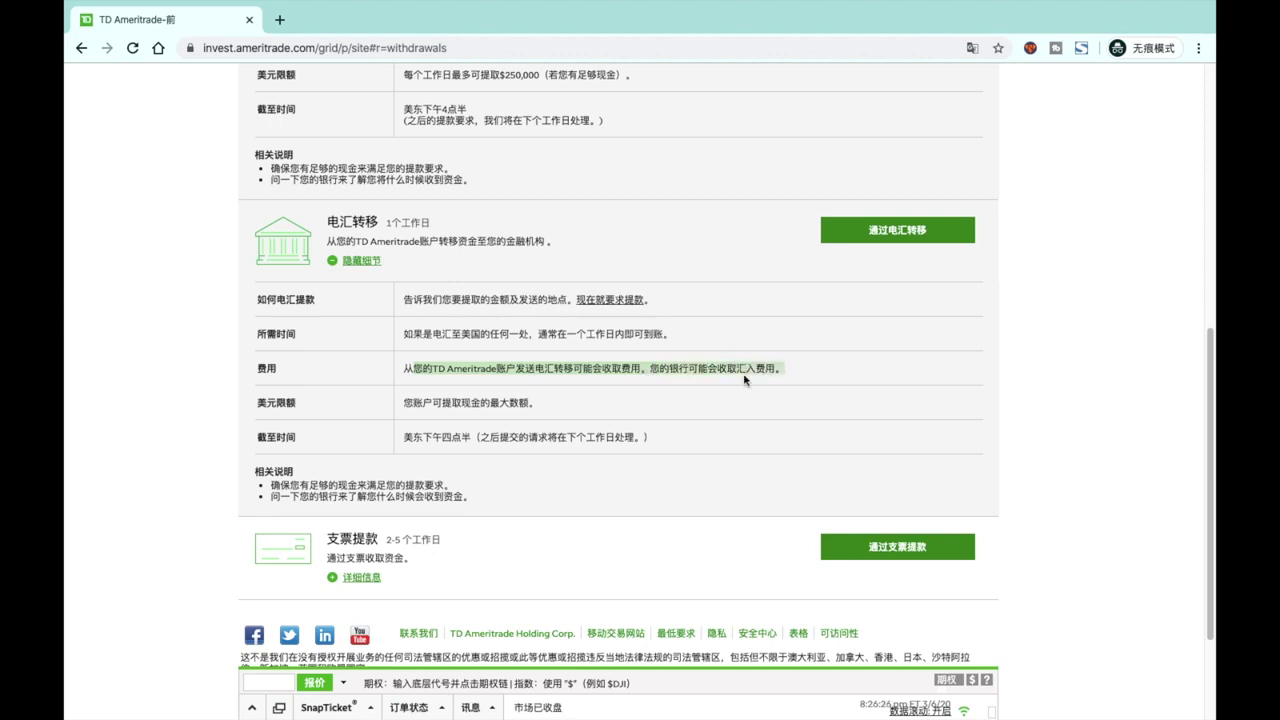
{"action": "left_click", "coordinate": [744, 380]}
Step: Review the wire dollar limit and cutoff time, then expand the cheque withdrawal details
{"action": "left_click_drag", "start_coordinate": [403, 405], "coordinate": [547, 410]}
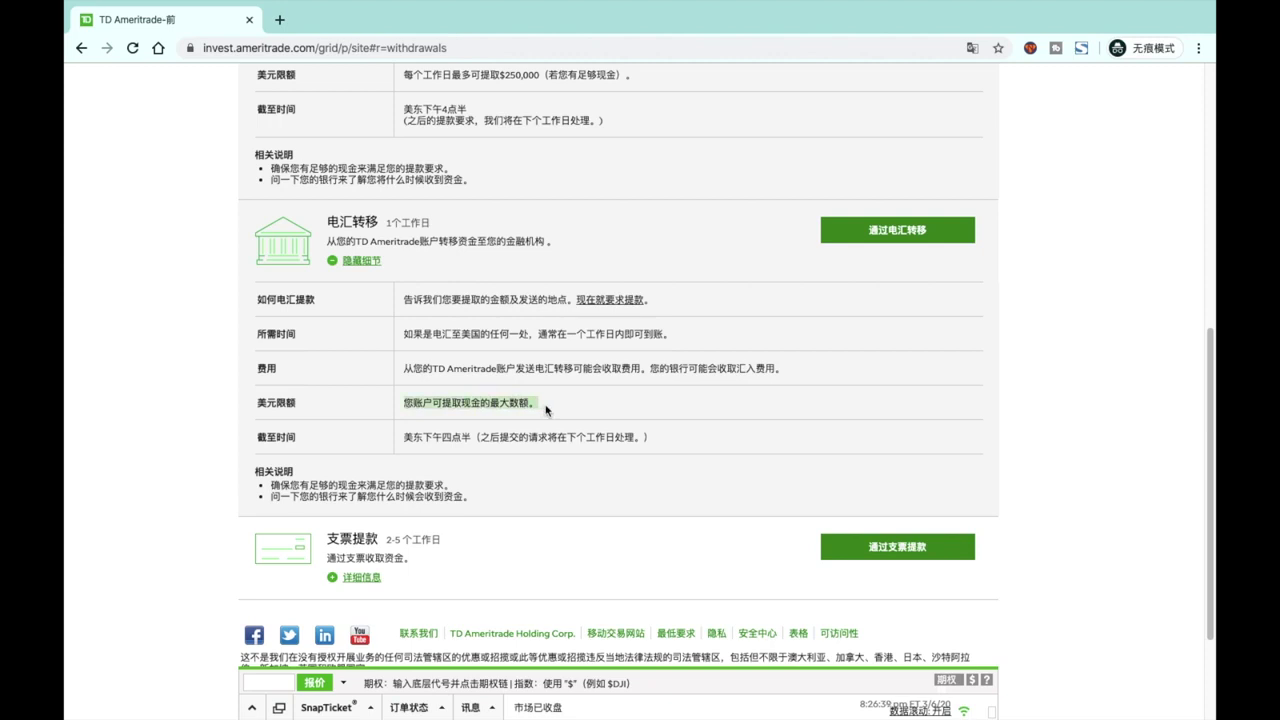
{"action": "triple_click", "coordinate": [444, 440]}
{"action": "left_click", "coordinate": [511, 466]}
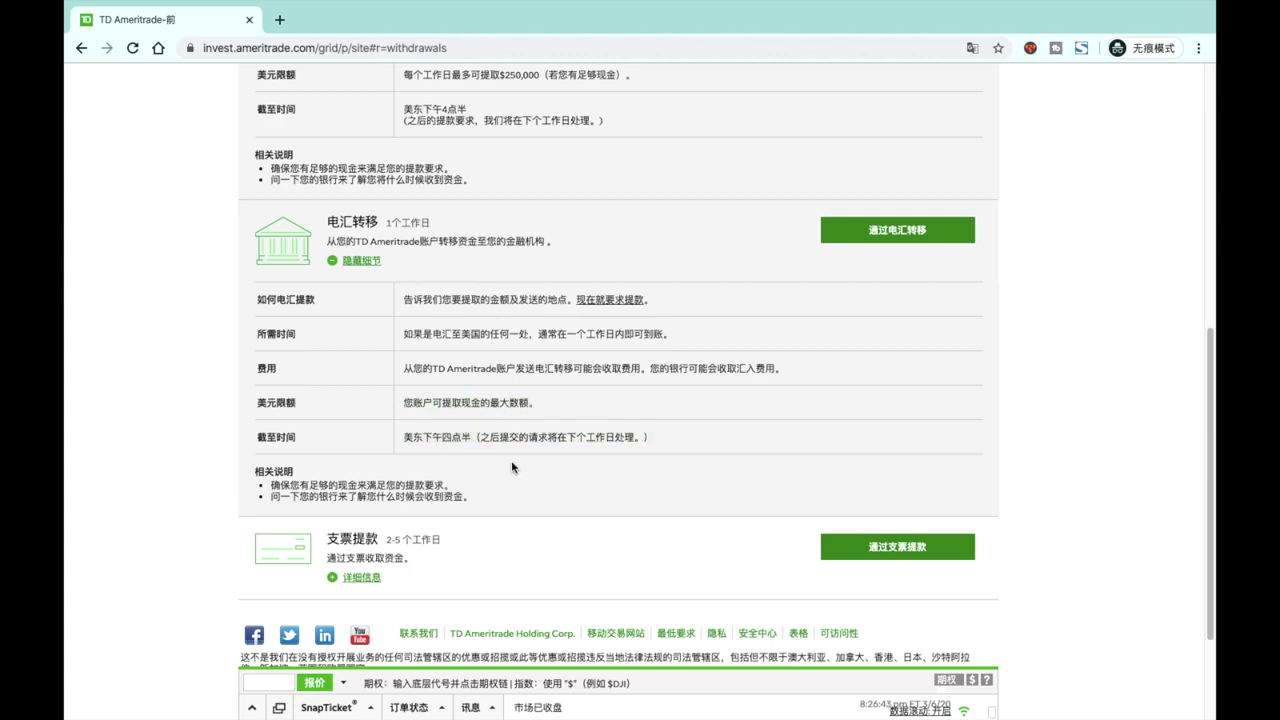
{"action": "scroll", "coordinate": [511, 466], "scroll_direction": "down", "scroll_amount": 2}
{"action": "left_click", "coordinate": [330, 416]}
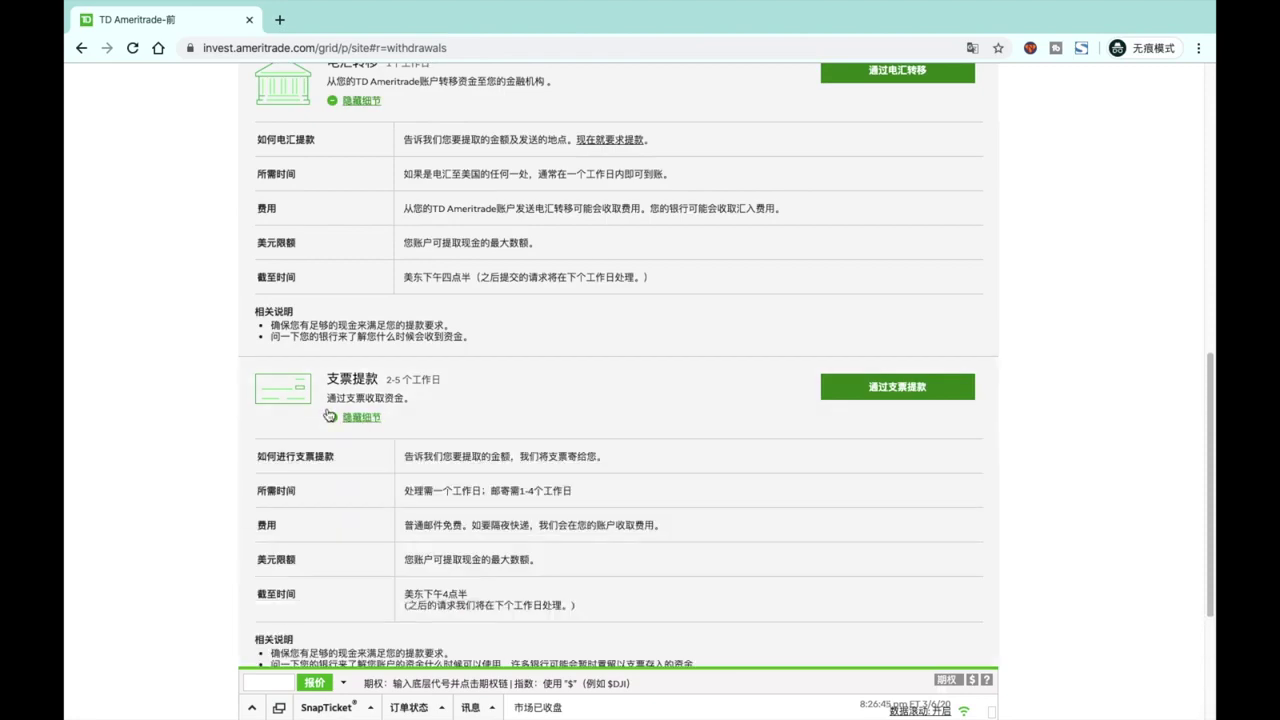